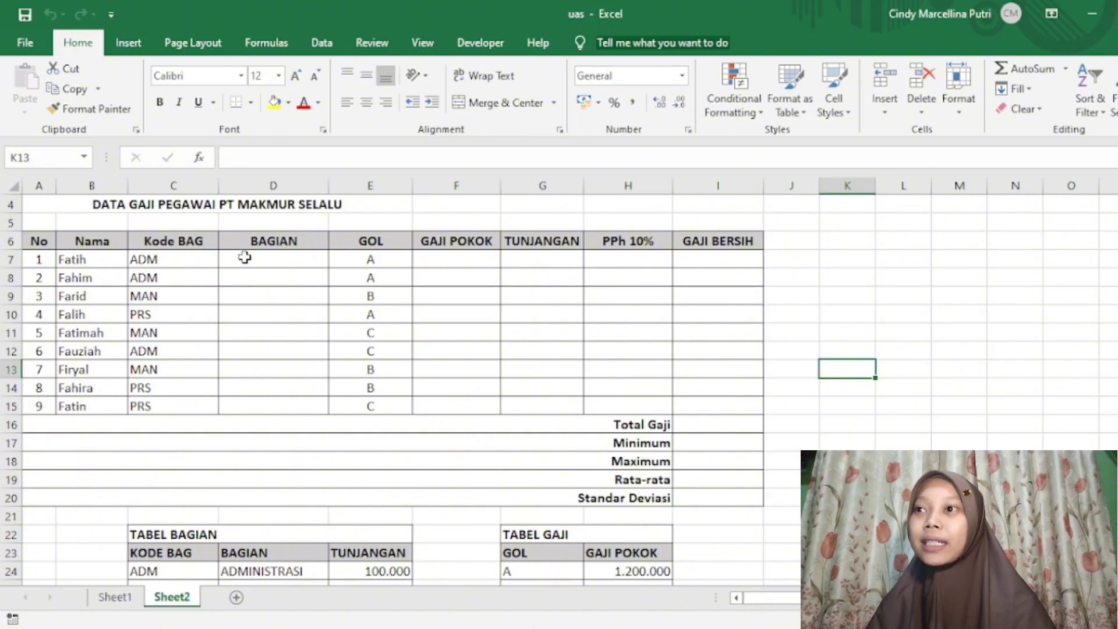
# Step: Examine the empty columns of the salary table and the TABEL BAGIAN and TABEL GAJI lookup tables beneath it
pyautogui.click(250, 256)
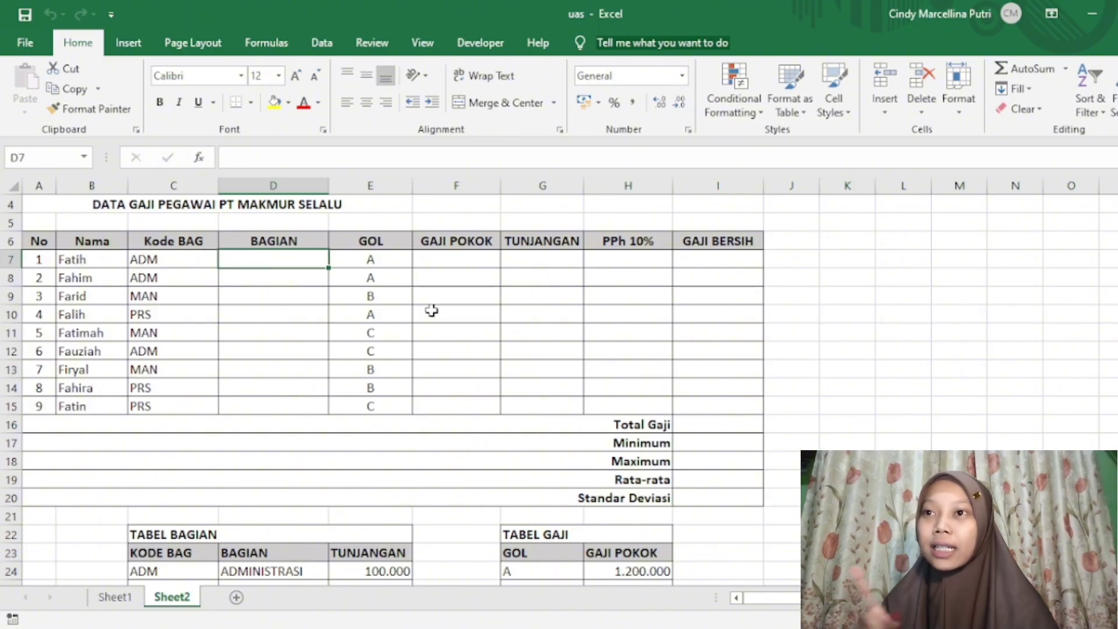
pyautogui.click(528, 294)
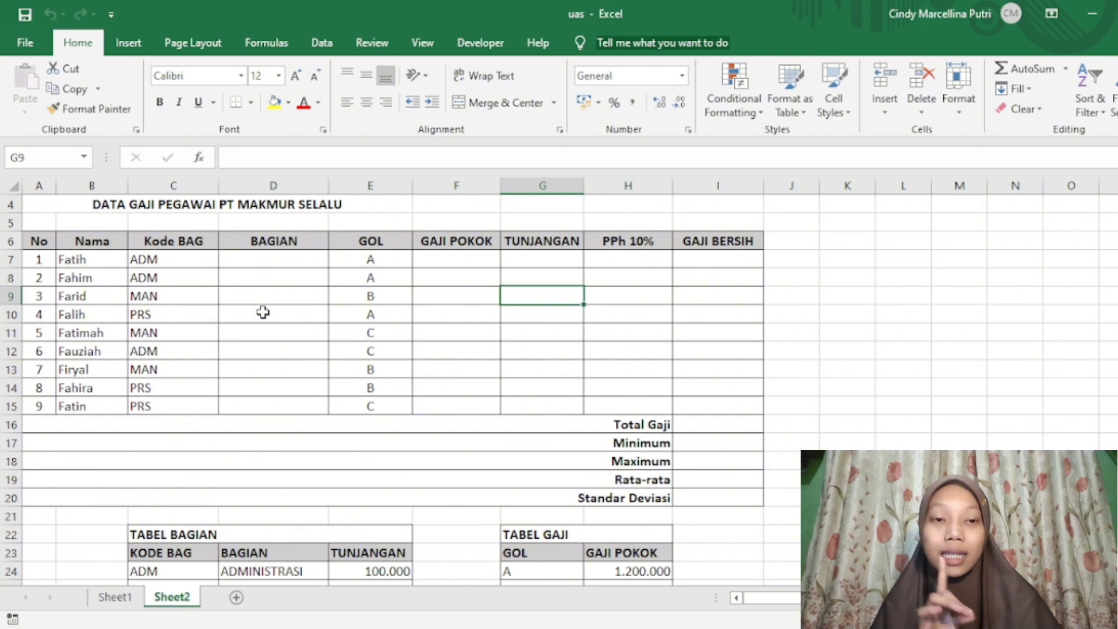
pyautogui.click(300, 260)
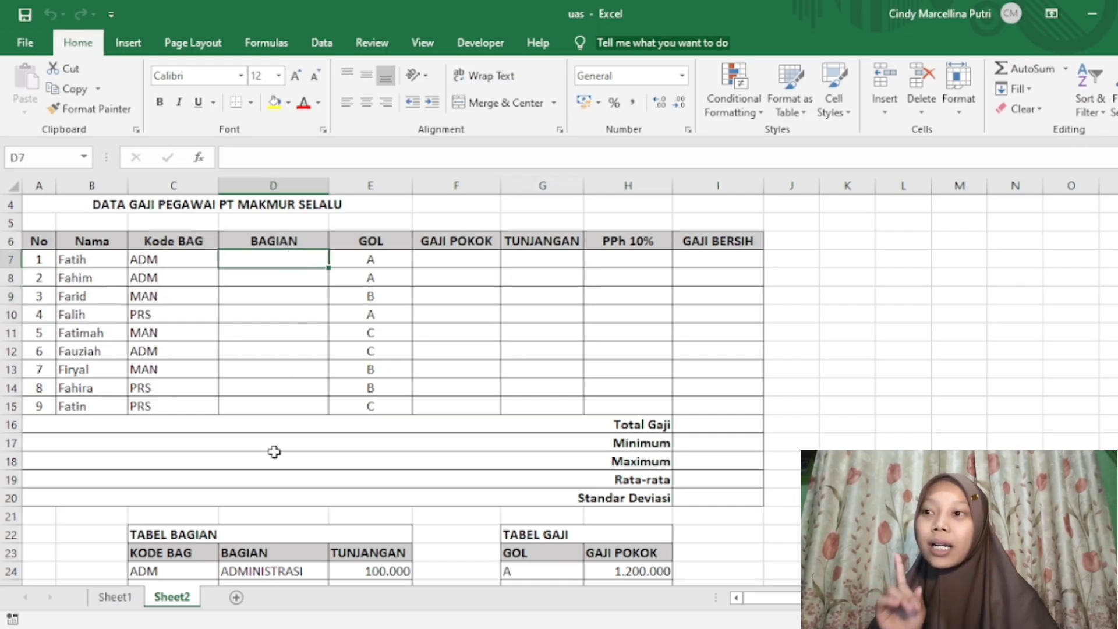
pyautogui.scroll(-2, 274, 452)
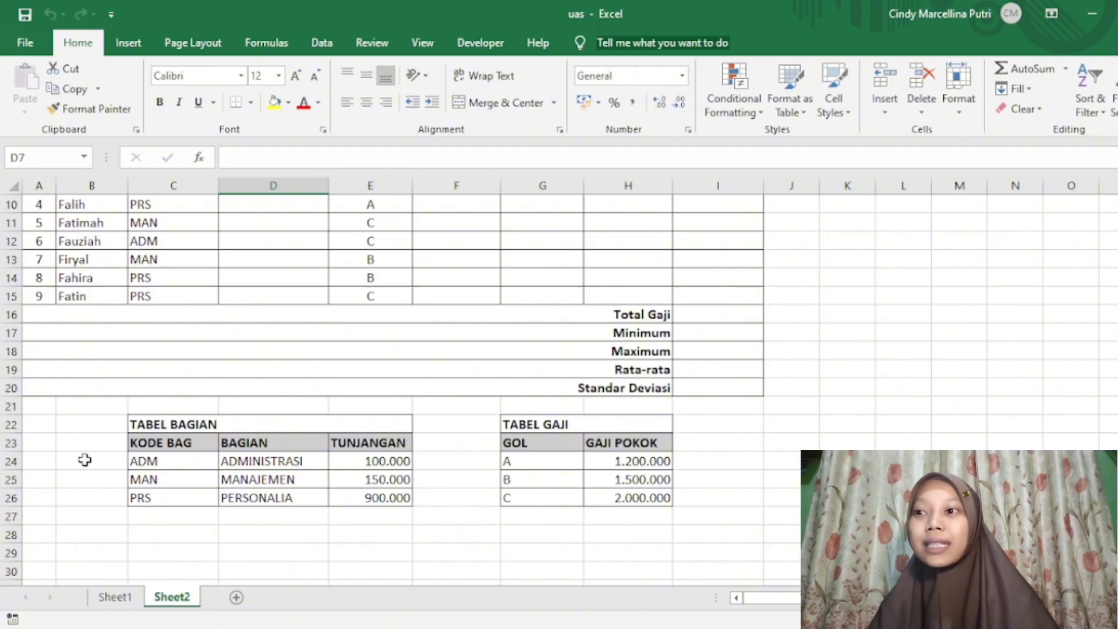
pyautogui.scroll(1, 291, 498)
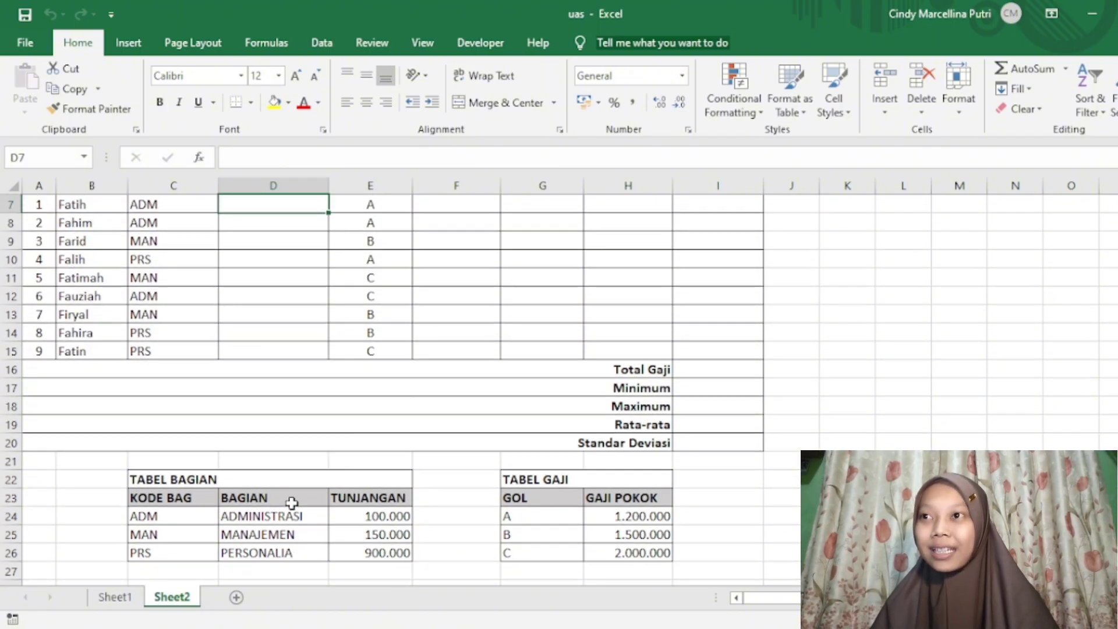
pyautogui.scroll(2, 292, 501)
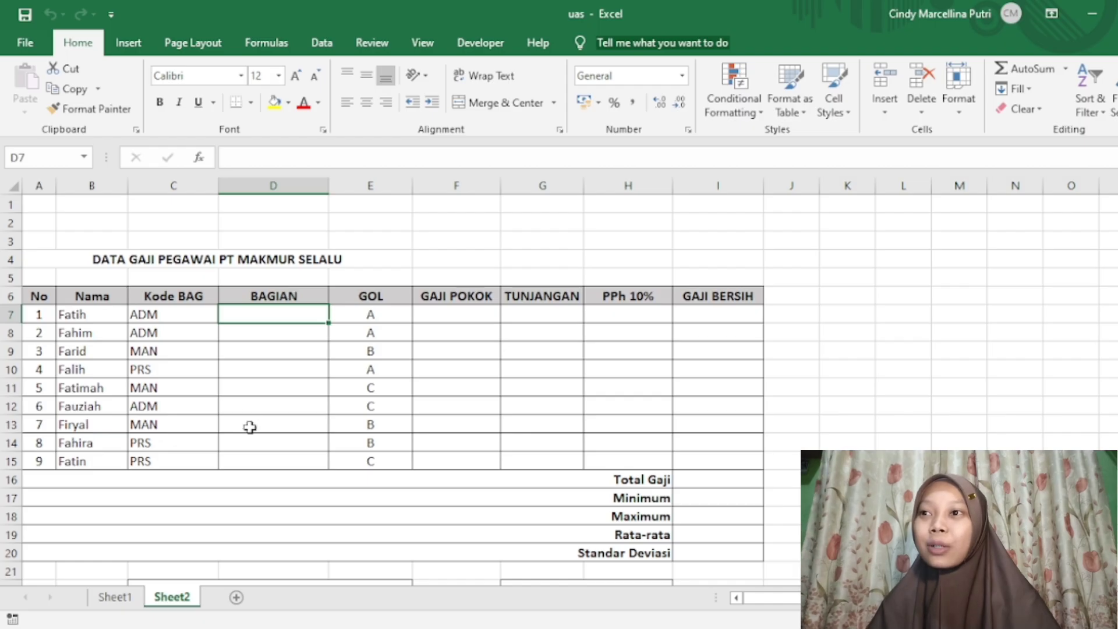
pyautogui.scroll(-2, 254, 404)
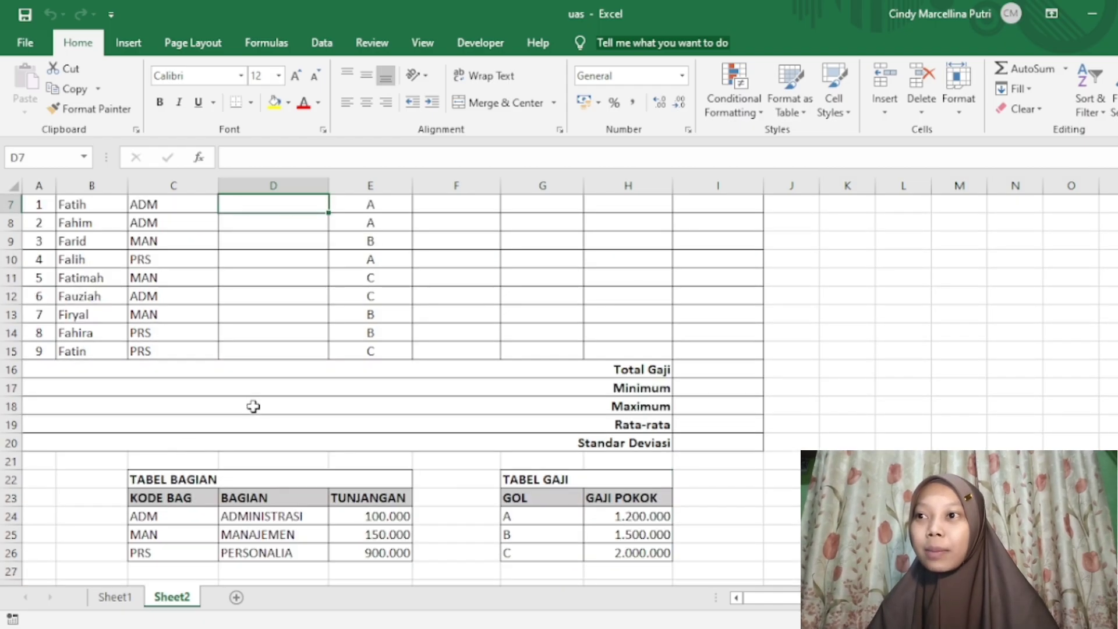
pyautogui.scroll(2, 266, 484)
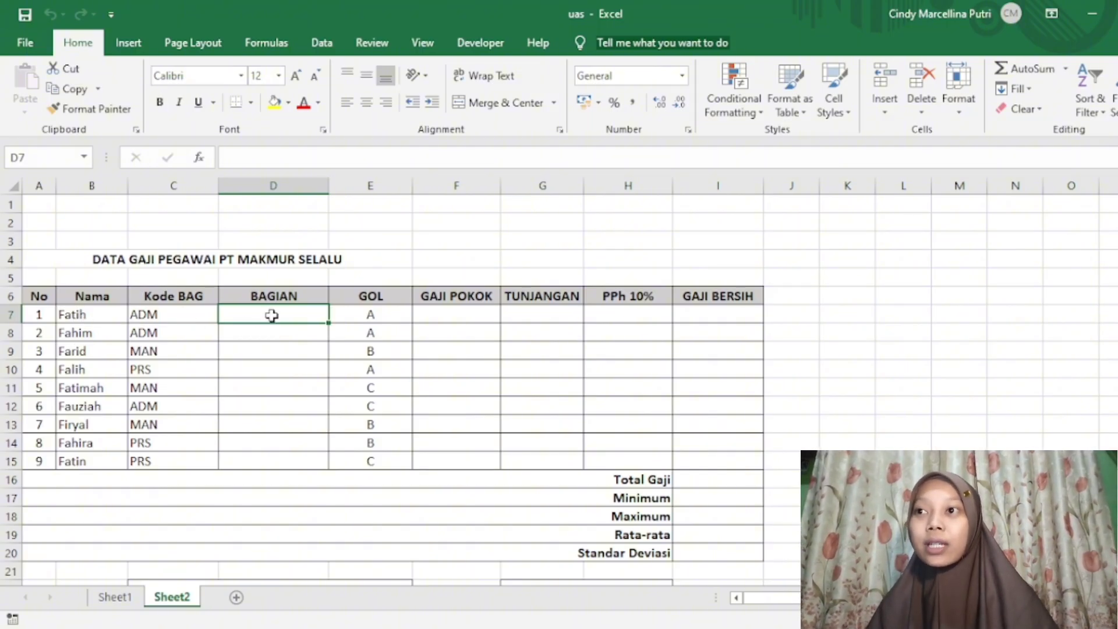
pyautogui.scroll(-1, 272, 315)
pyautogui.scroll(1, 272, 315)
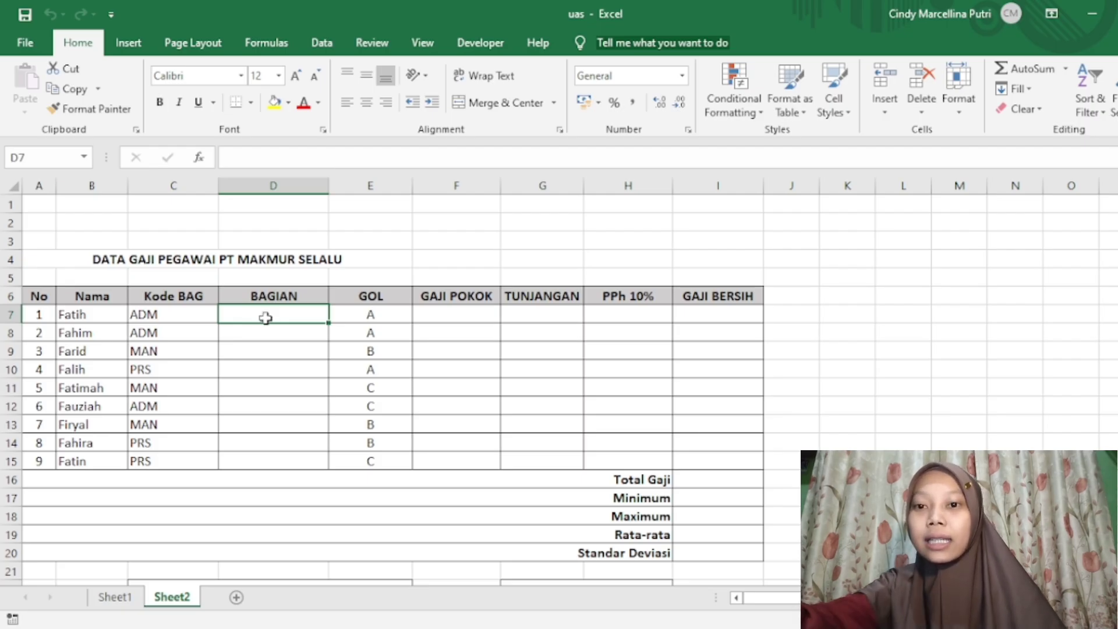
# Step: Begin a VLOOKUP formula in D7 with C7 as the lookup value and C23:E26 as the table range
pyautogui.write('=')
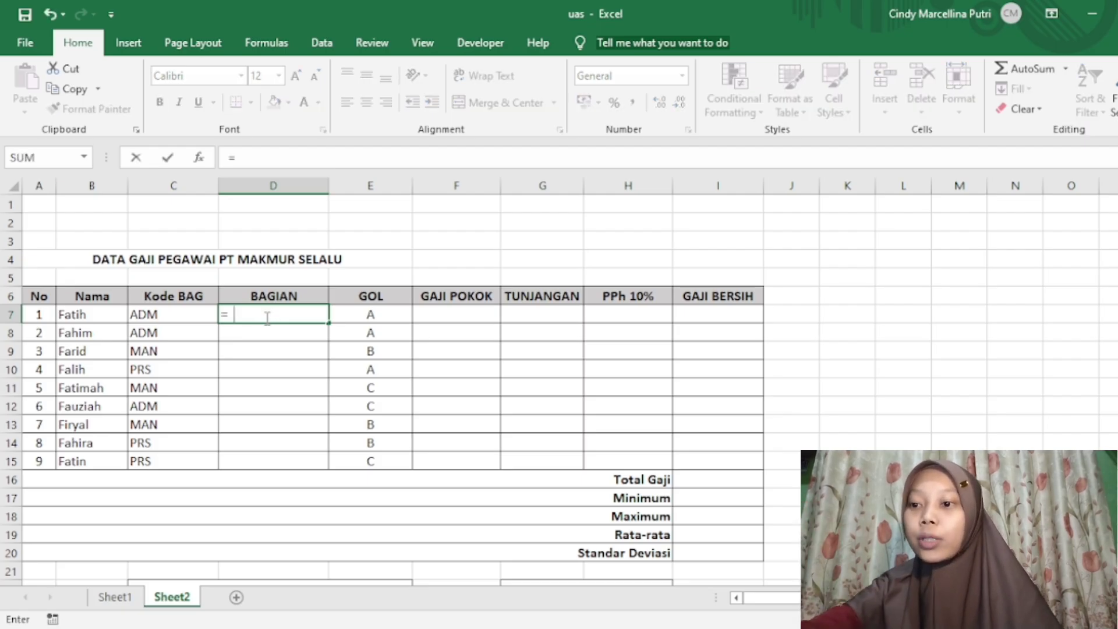
pyautogui.write('vlo')
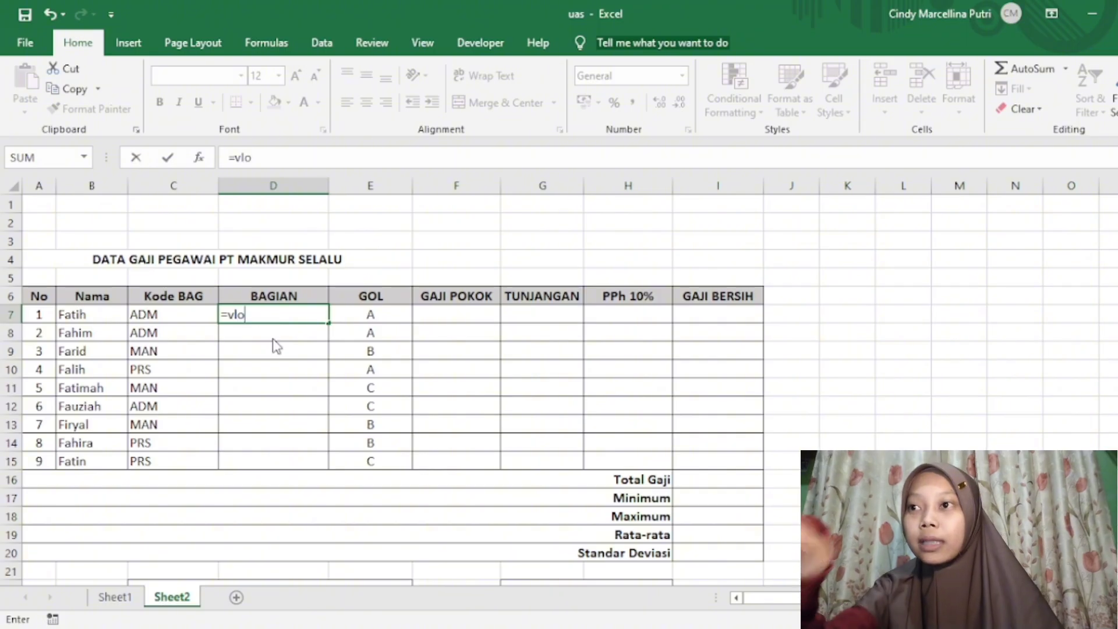
pyautogui.press('Tab')
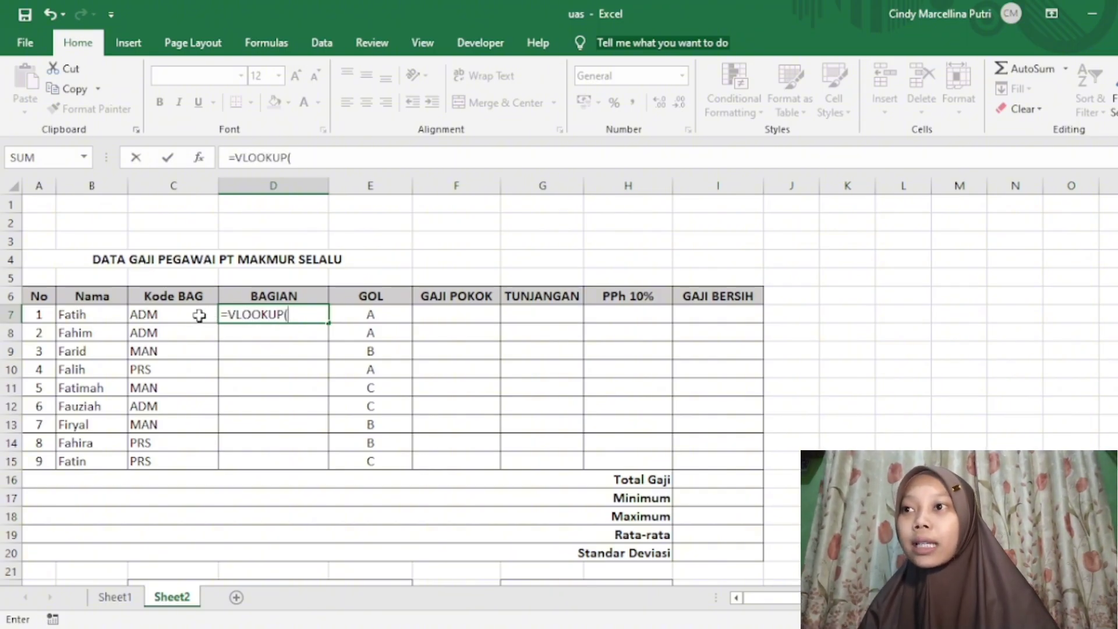
pyautogui.click(164, 315)
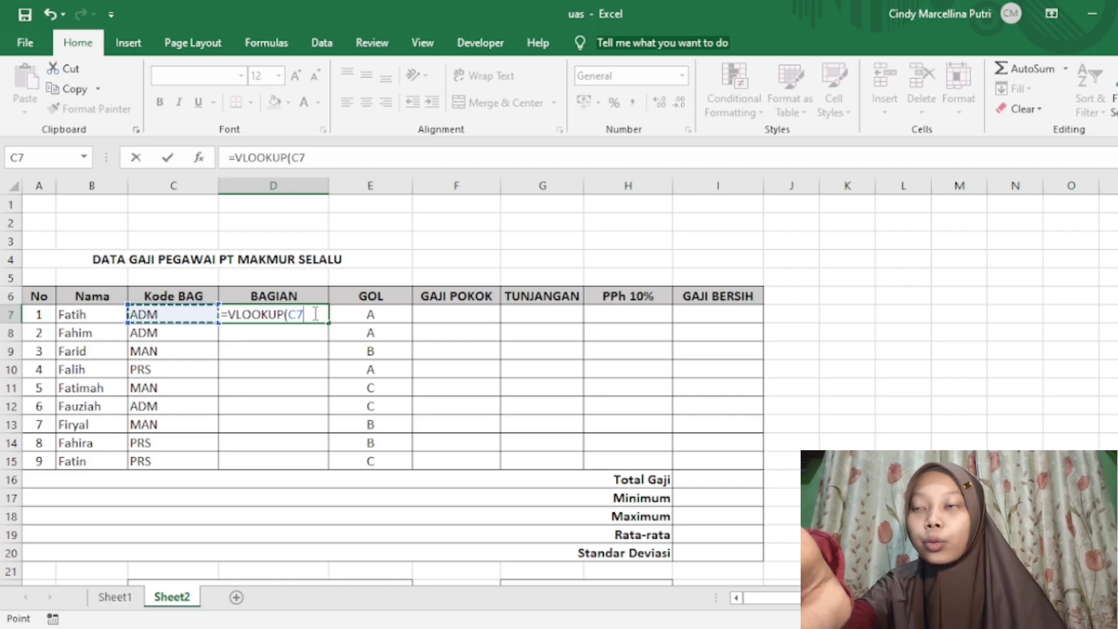
pyautogui.write(';')
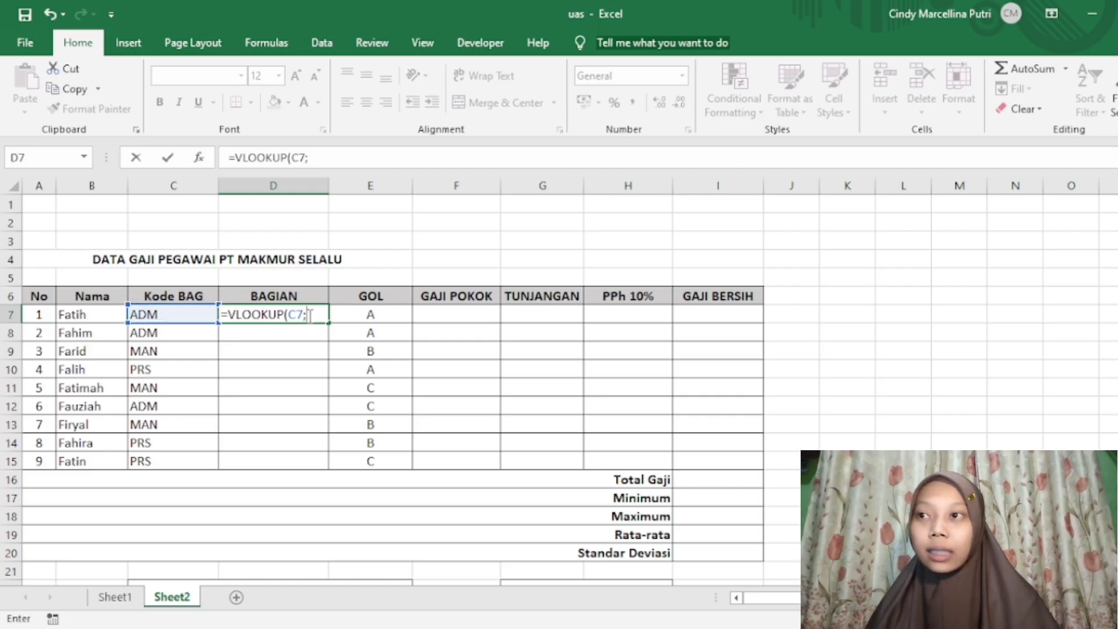
pyautogui.scroll(-1, 298, 319)
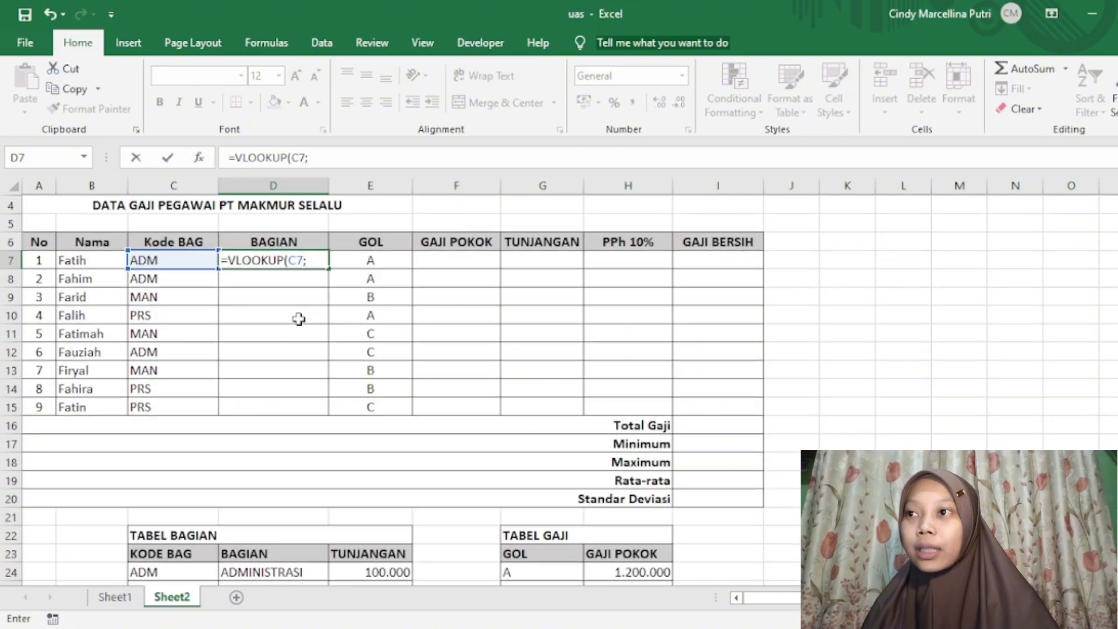
pyautogui.scroll(-1, 280, 480)
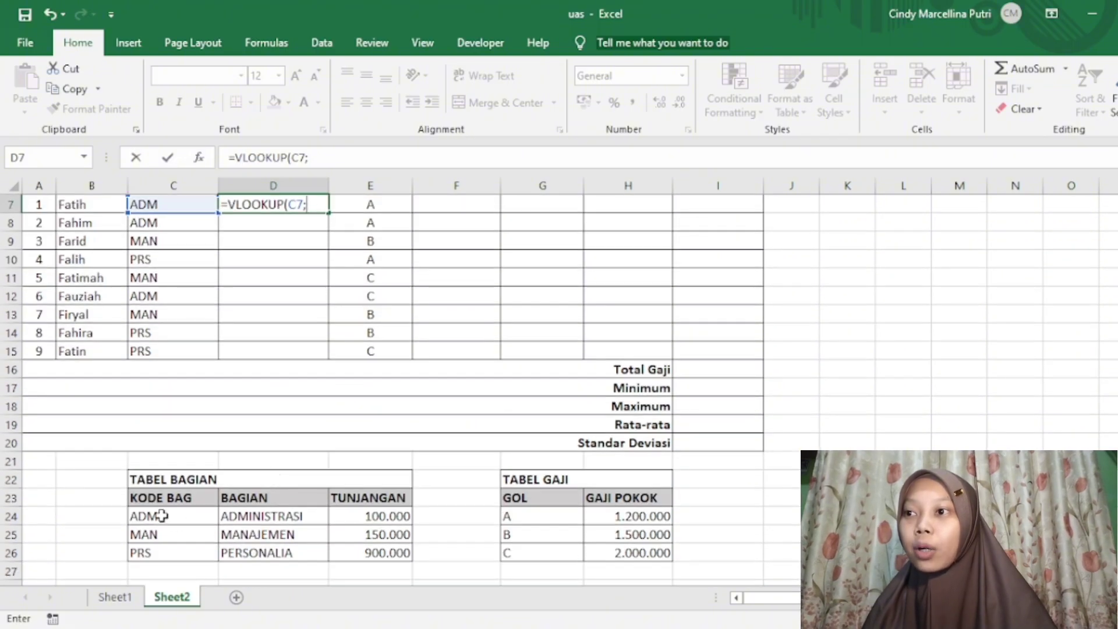
pyautogui.moveTo(152, 497); pyautogui.dragTo(344, 553)
pyautogui.scroll(1, 344, 554)
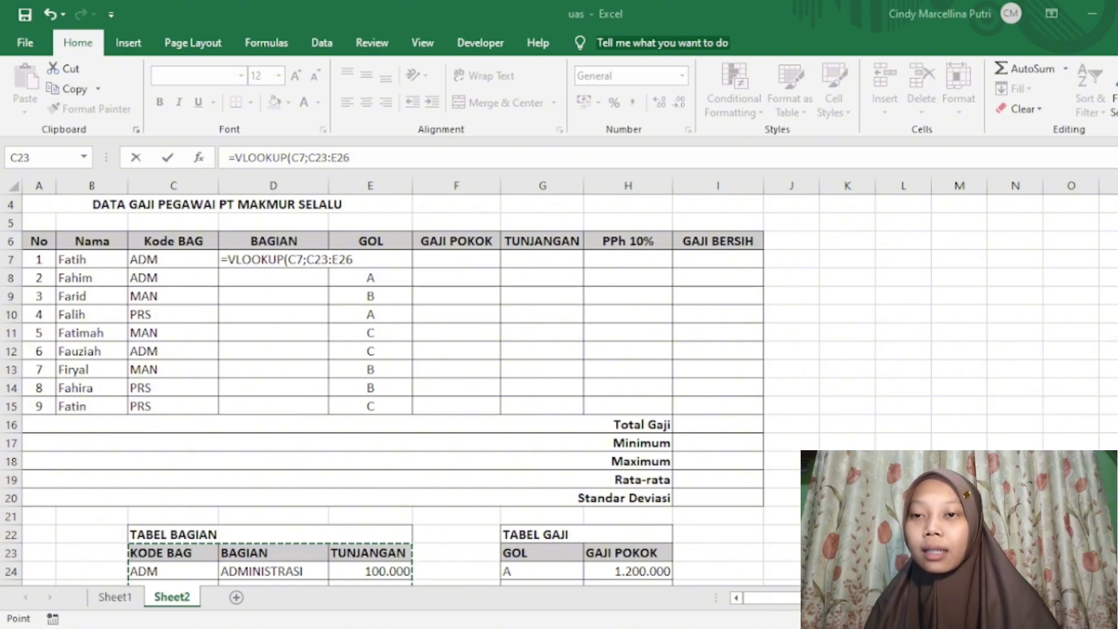
pyautogui.hotkey('alt', 'Tab')
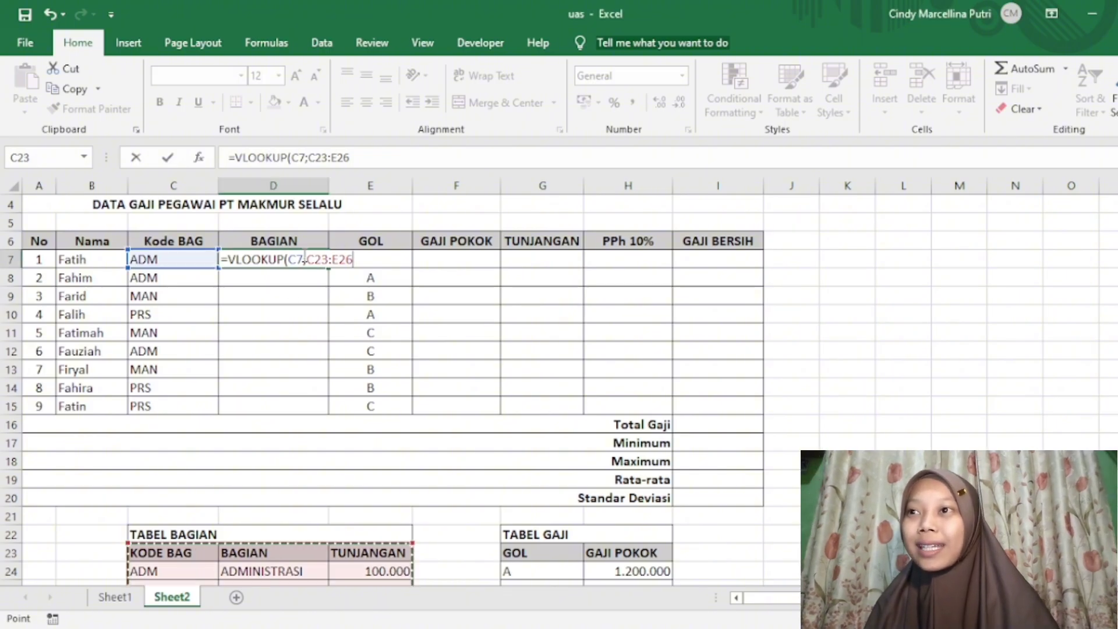
# Step: Make the lookup range absolute as $C$23:$E$26 and complete the D7 formula with column index 2
pyautogui.click(307, 259)
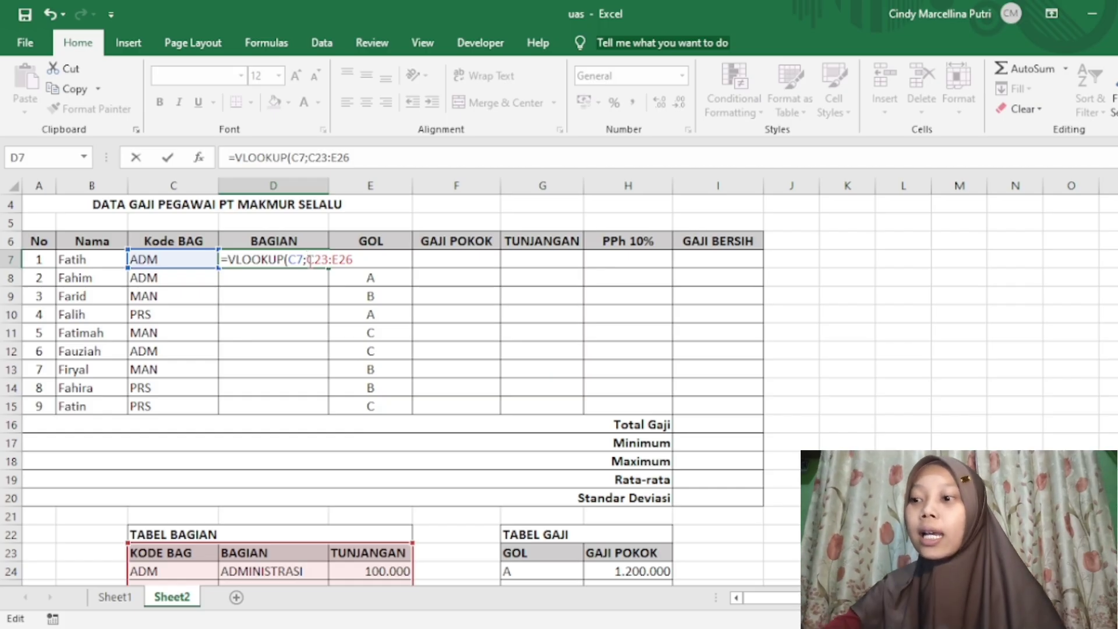
pyautogui.write('$')
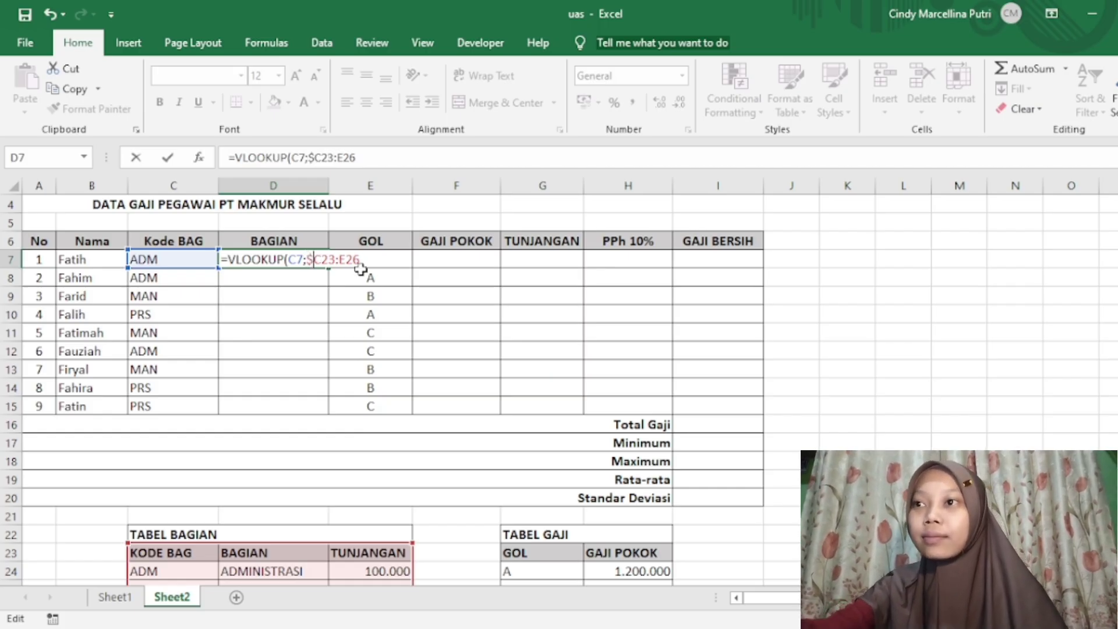
pyautogui.click(323, 260)
pyautogui.write('$')
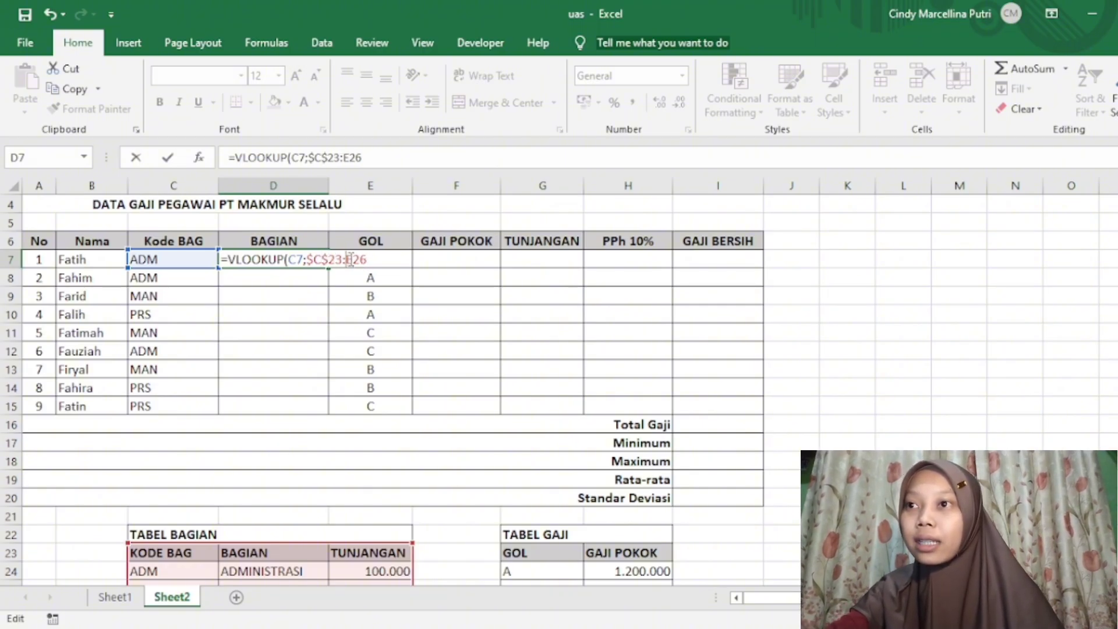
pyautogui.click(350, 260)
pyautogui.write('$')
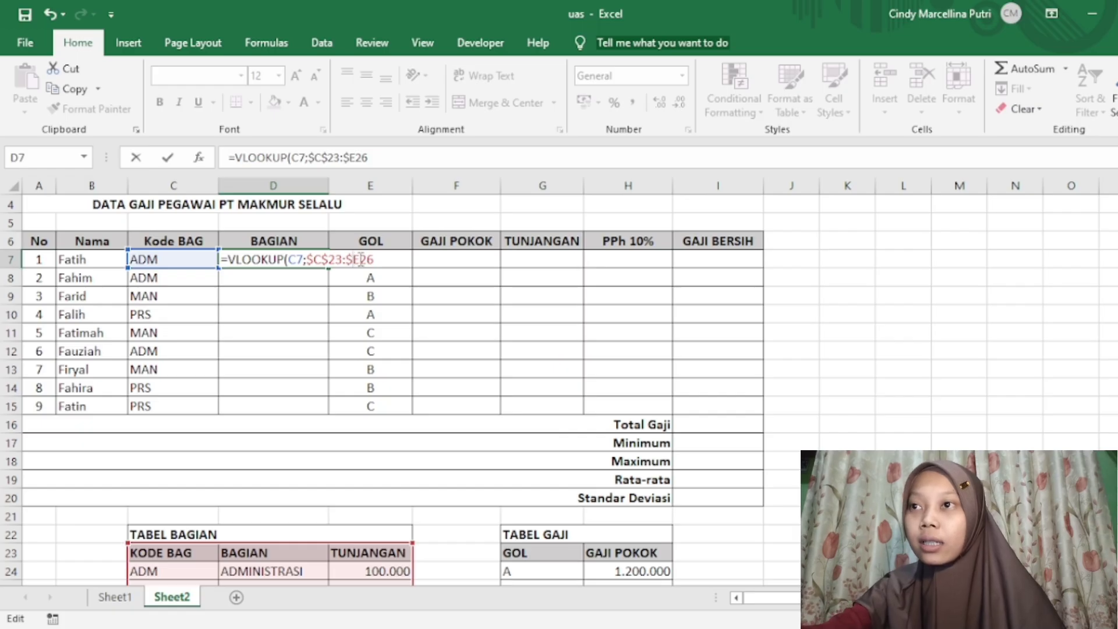
pyautogui.click(362, 259)
pyautogui.write('$26;2')
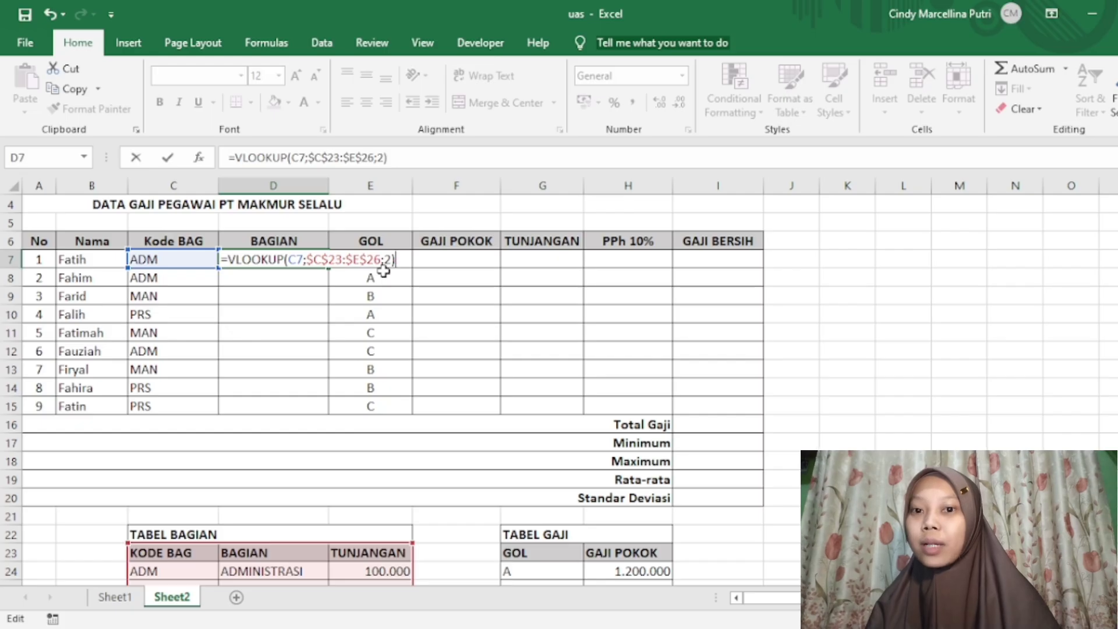
pyautogui.press('Return')
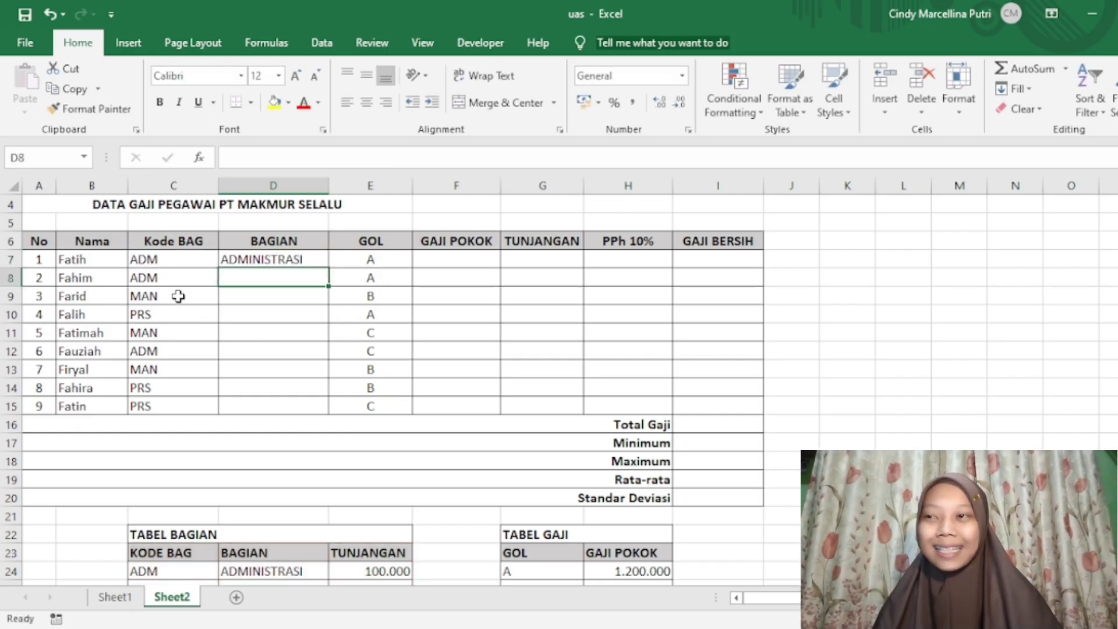
# Step: Copy the VLOOKUP formula from D7 down the BAGIAN column through D15
pyautogui.click(295, 260)
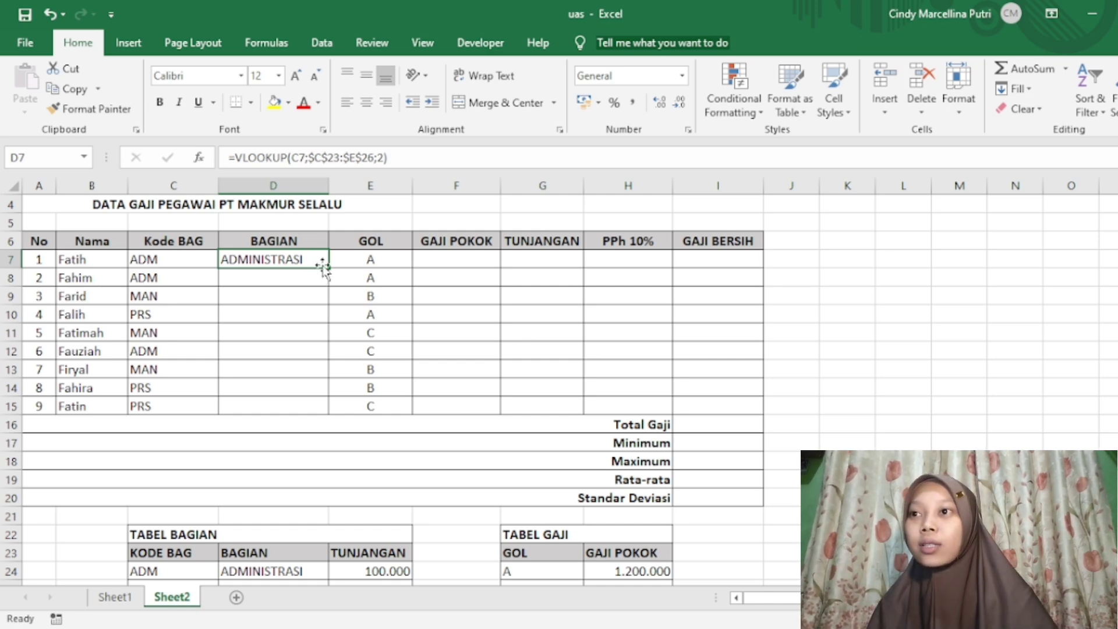
pyautogui.moveTo(329, 268); pyautogui.dragTo(326, 413)
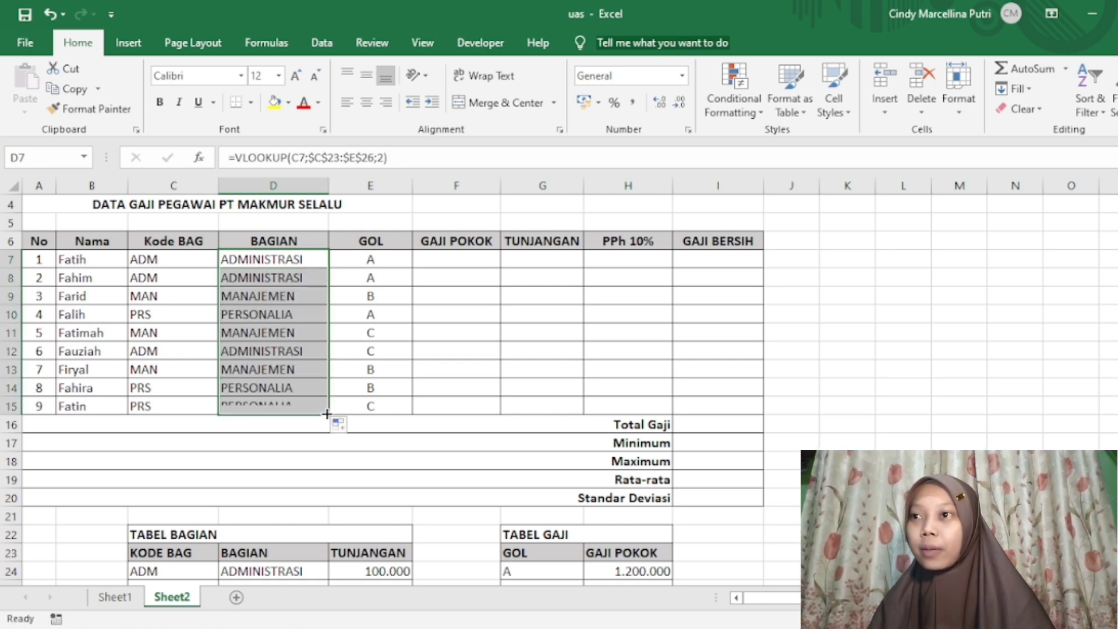
pyautogui.click(217, 456)
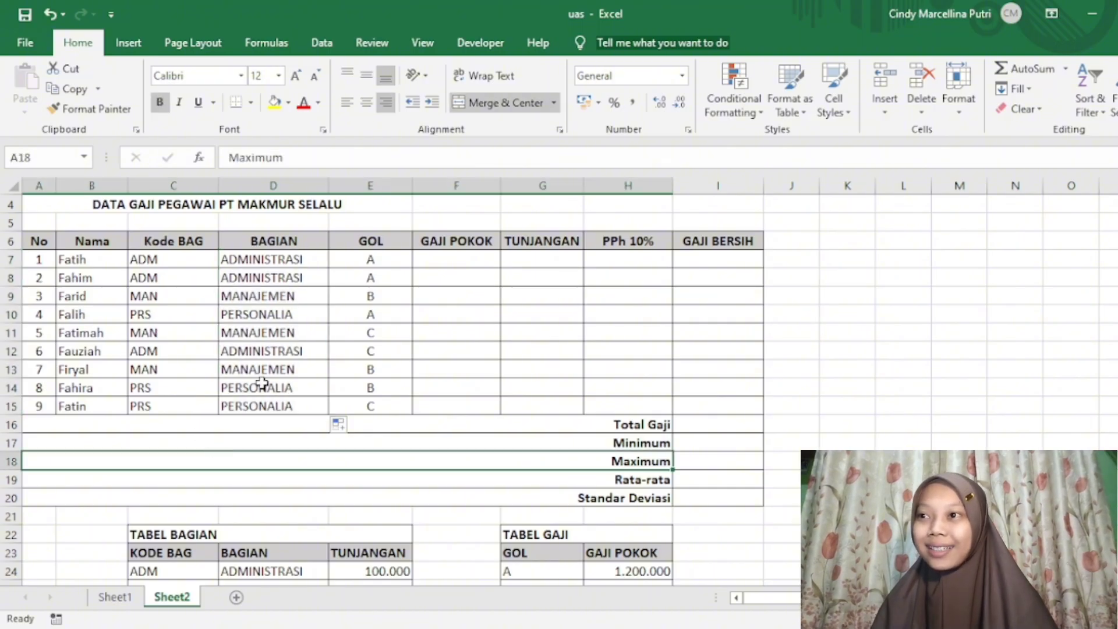
# Step: Begin a VLOOKUP formula in F7 with E7 as the lookup value and G23:H26 of TABEL GAJI as the table range
pyautogui.scroll(-2, 262, 384)
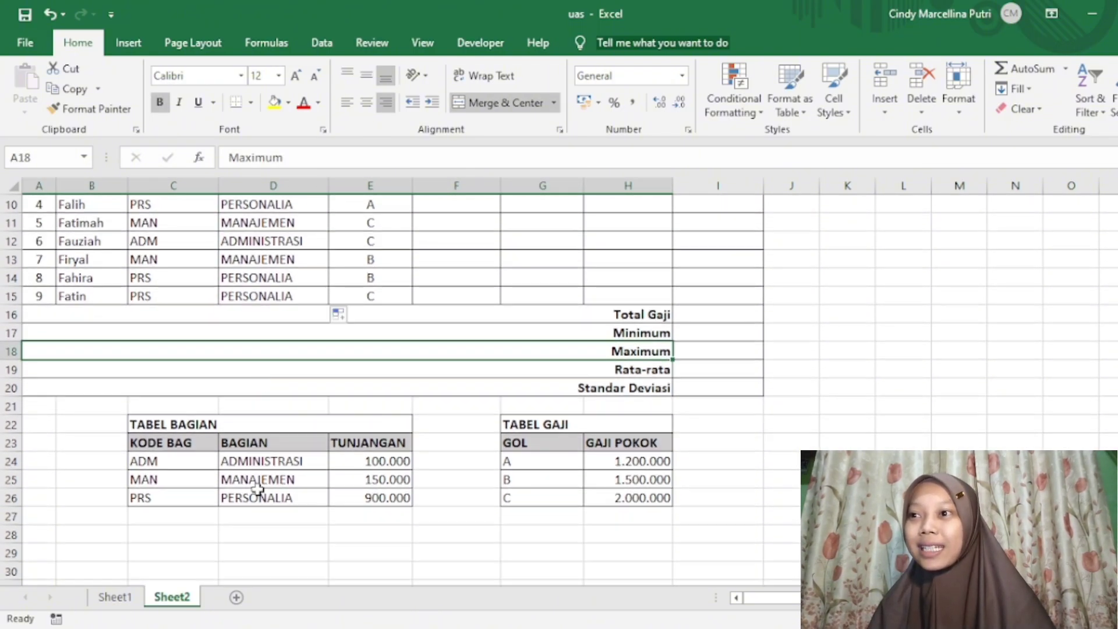
pyautogui.scroll(1, 258, 488)
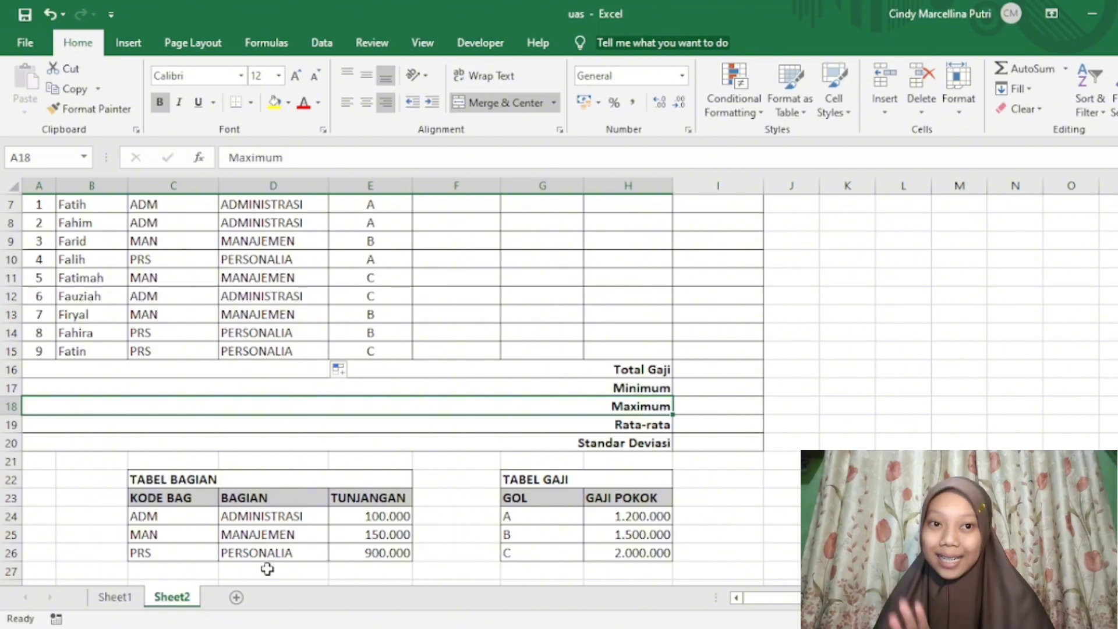
pyautogui.scroll(2, 230, 541)
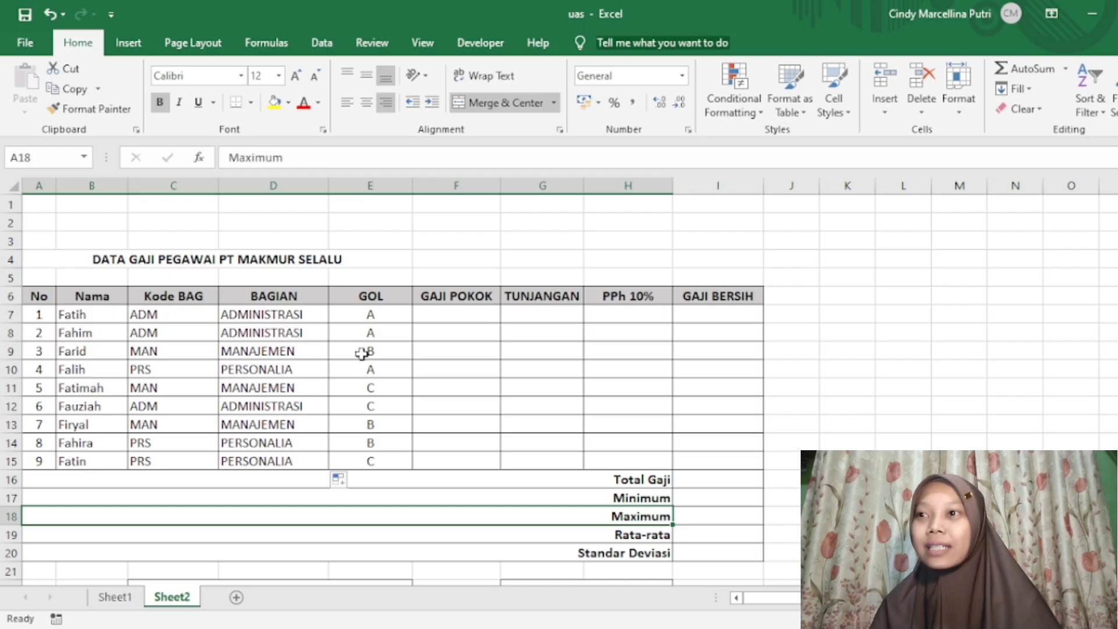
pyautogui.click(470, 322)
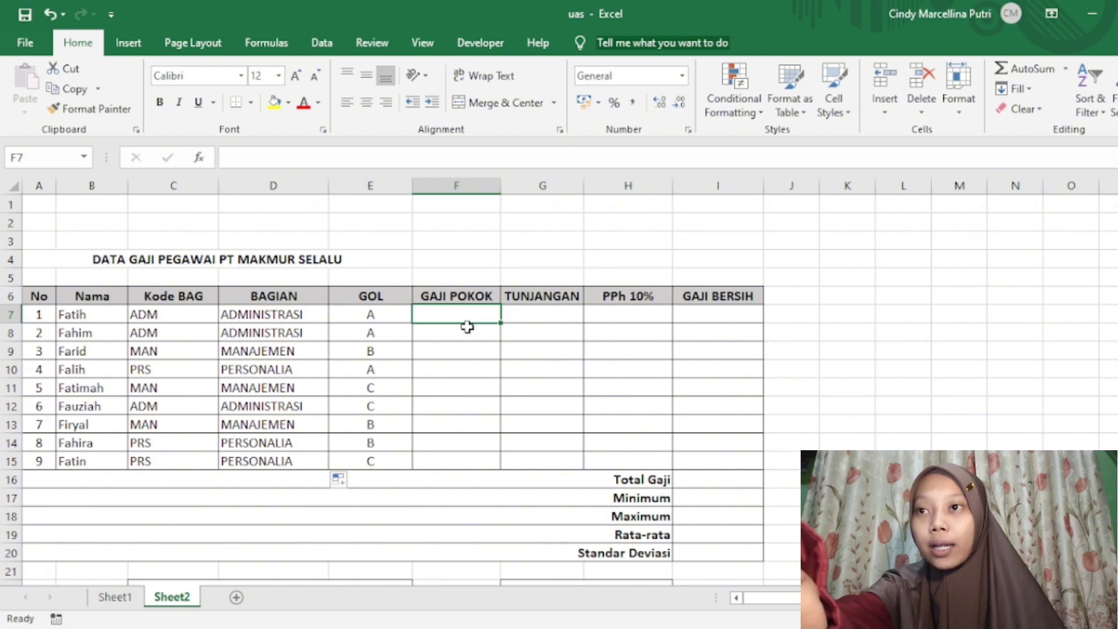
pyautogui.write('=v')
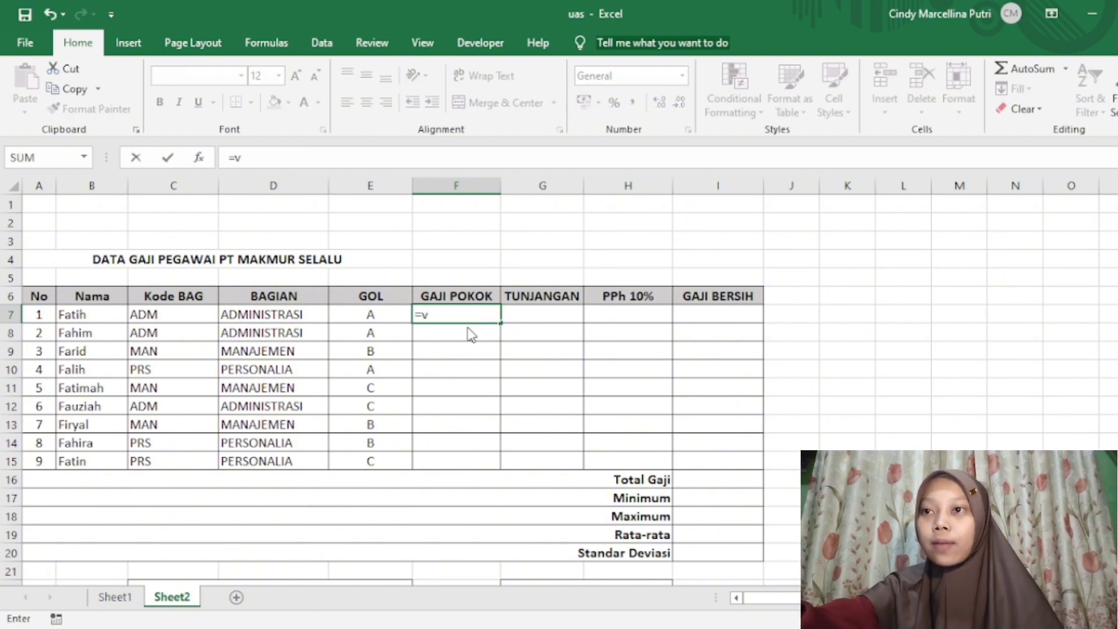
pyautogui.write('l')
pyautogui.press('Tab')
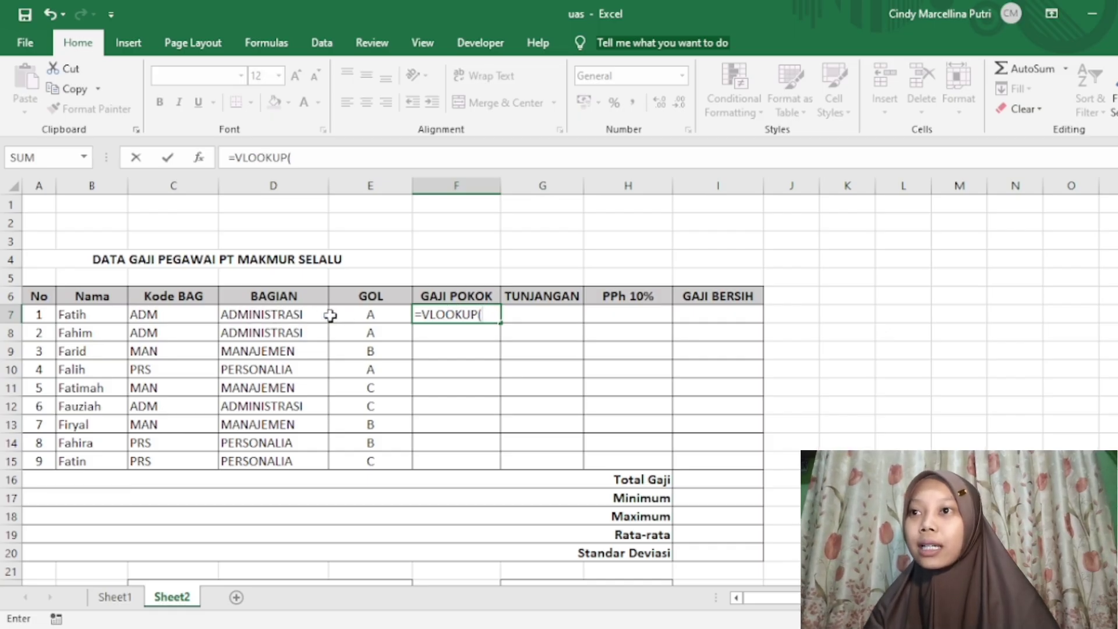
pyautogui.click(366, 315)
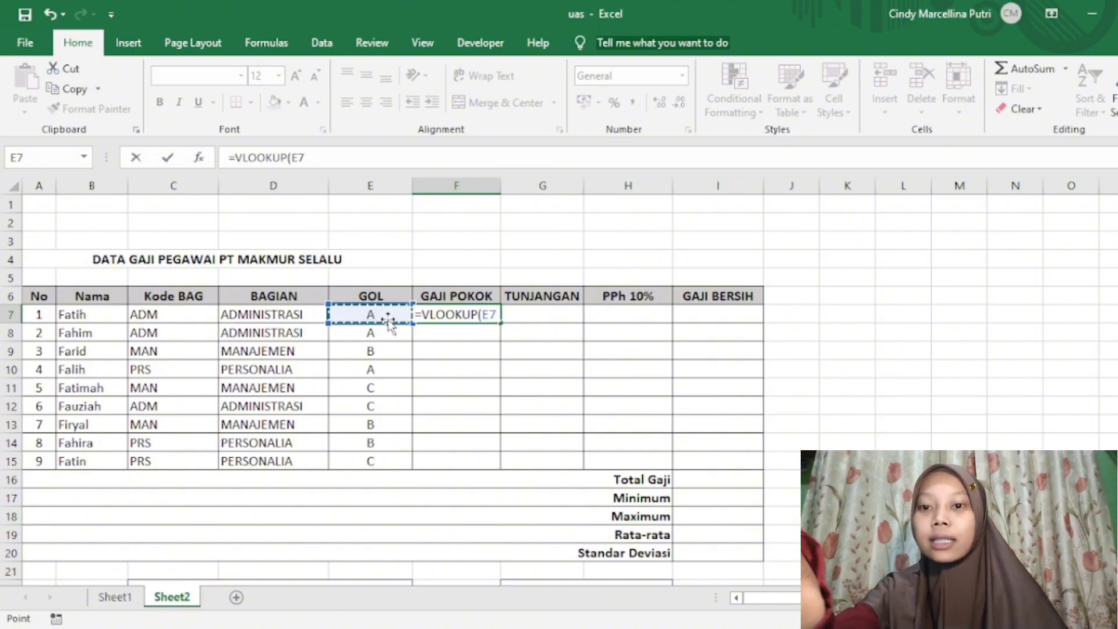
pyautogui.write(';')
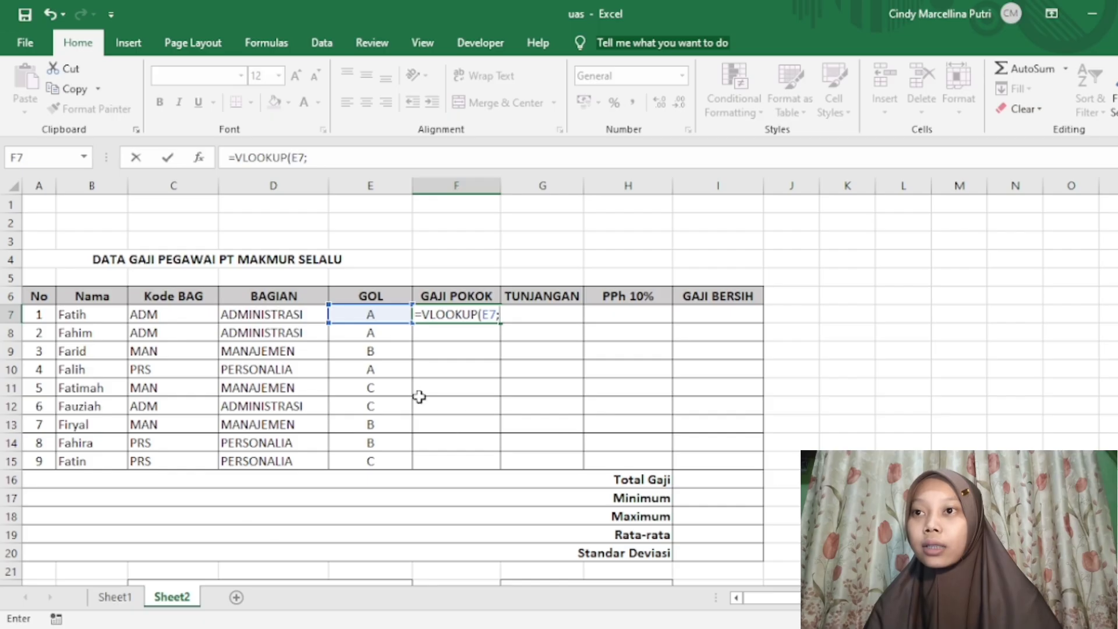
pyautogui.scroll(-3, 419, 396)
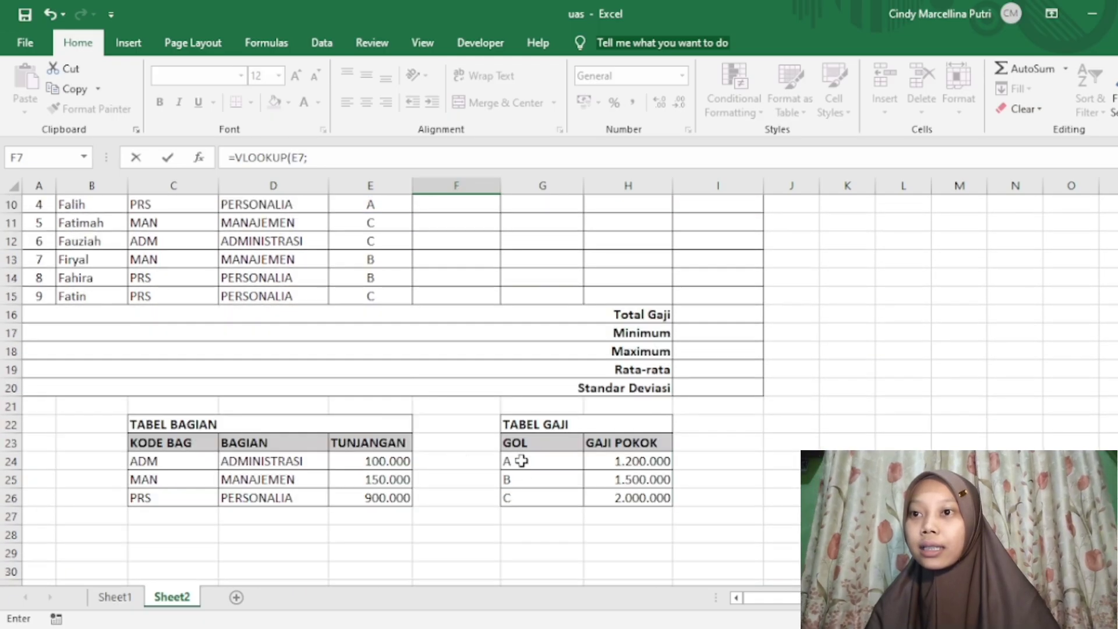
pyautogui.moveTo(519, 442); pyautogui.dragTo(609, 498)
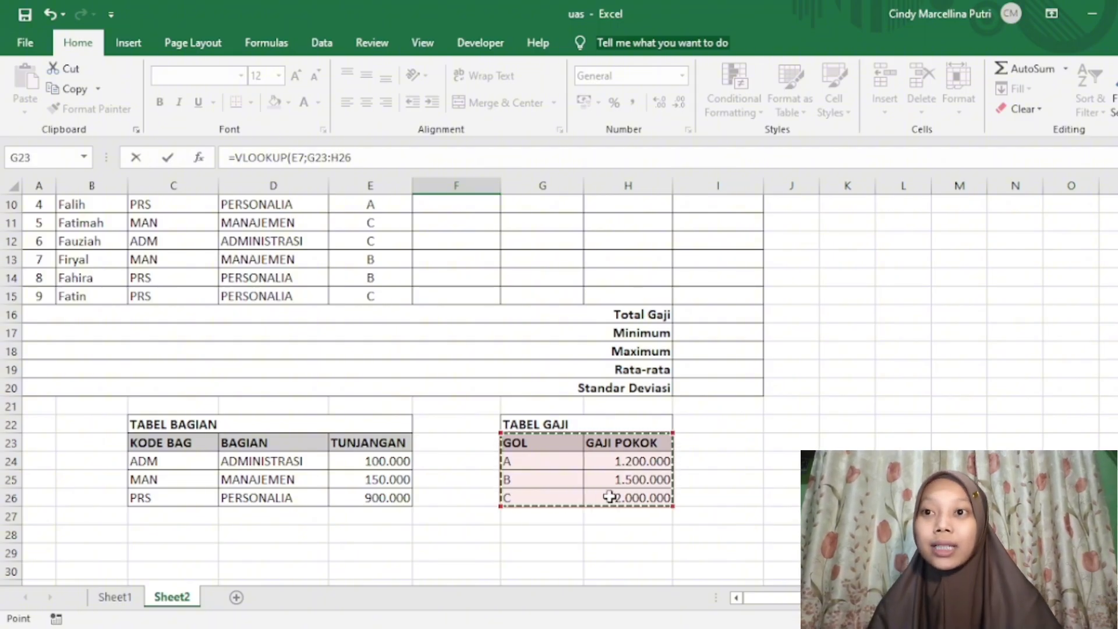
# Step: Make the lookup range absolute as $G$23:$H$26 and complete the F7 formula with column index 2
pyautogui.scroll(3, 609, 497)
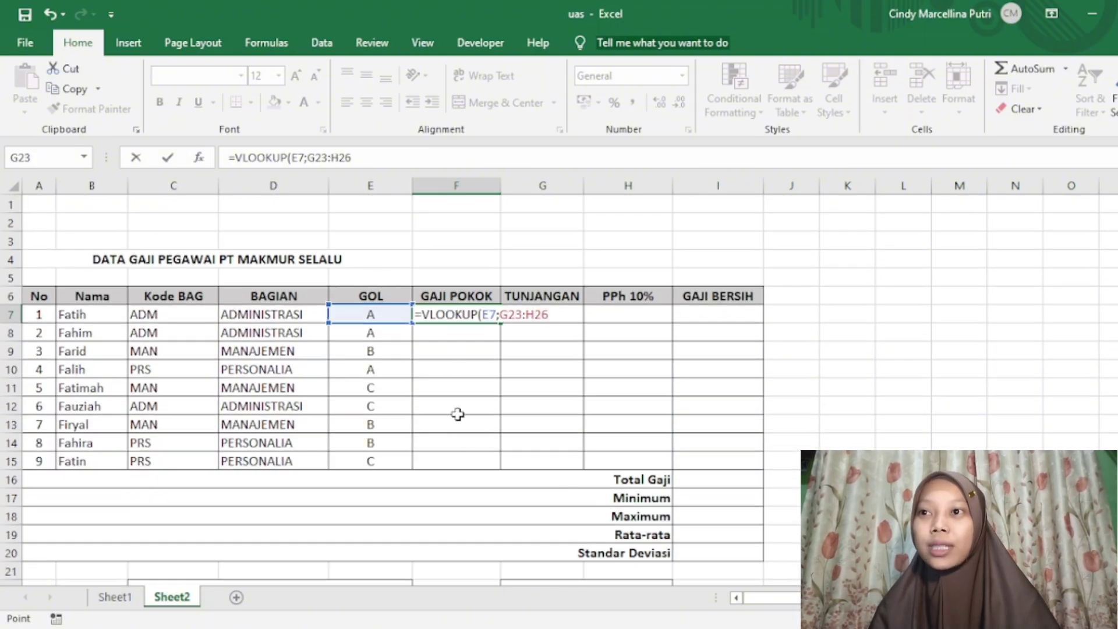
pyautogui.scroll(-2, 500, 448)
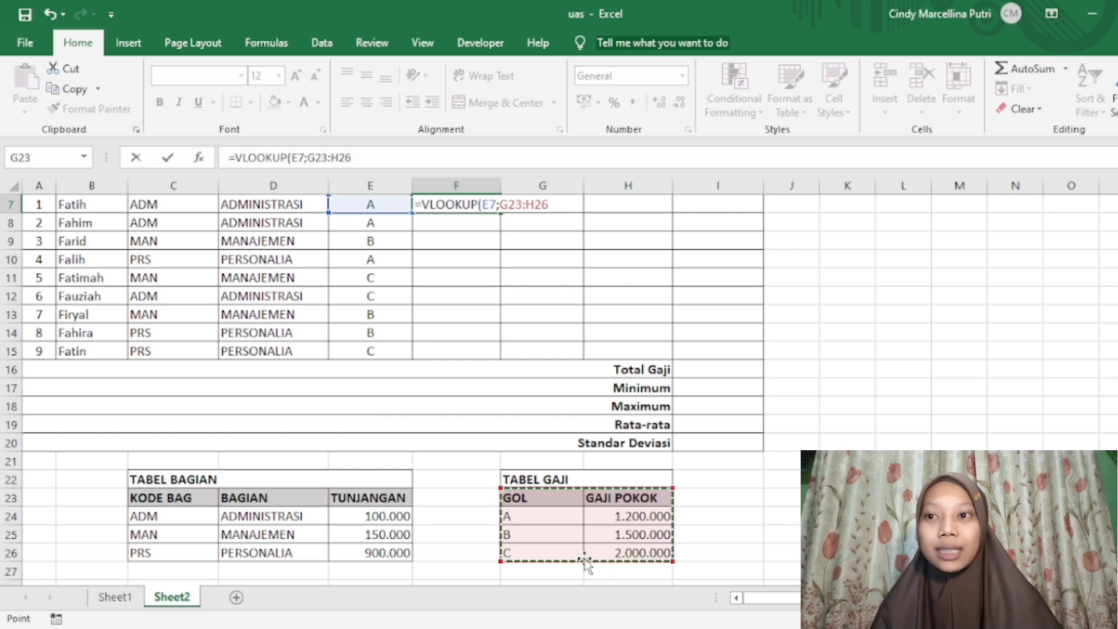
pyautogui.scroll(1, 487, 417)
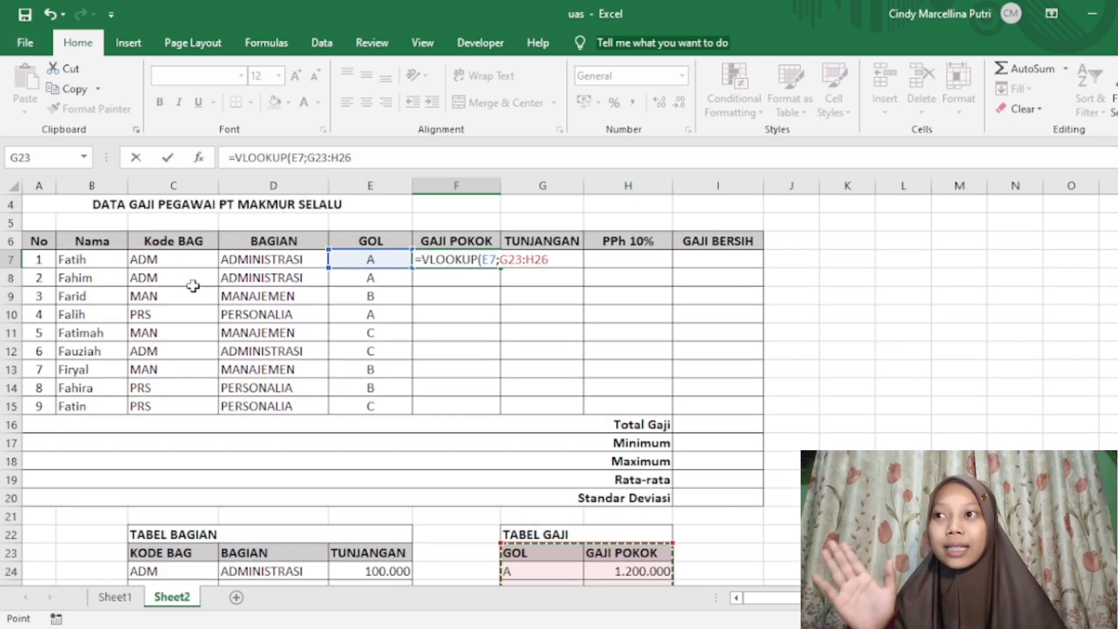
pyautogui.scroll(-1, 232, 570)
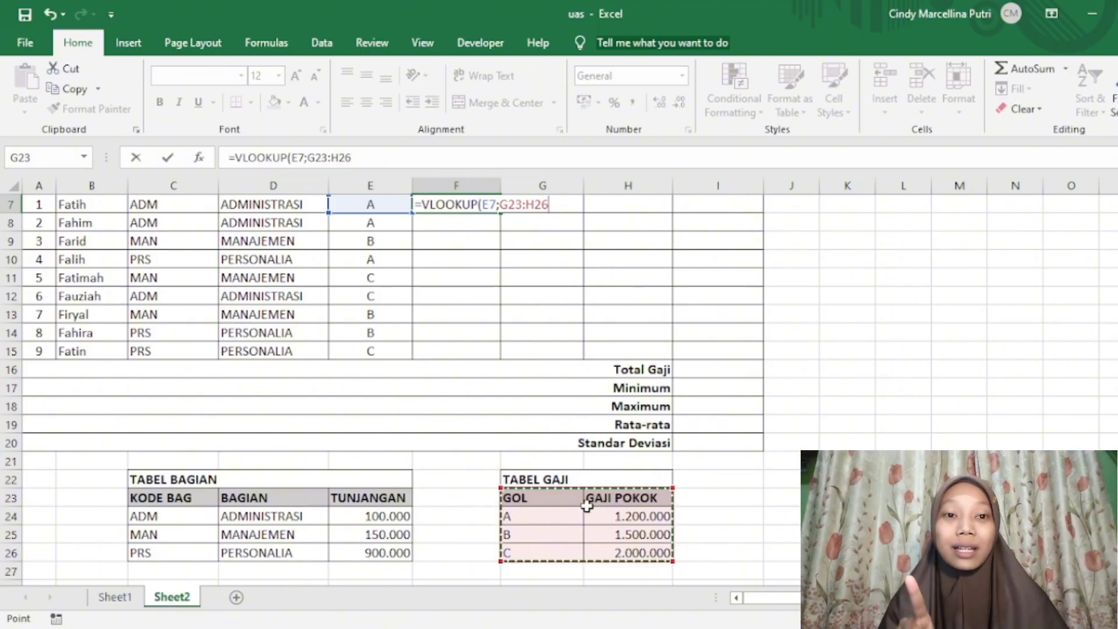
pyautogui.scroll(1, 586, 506)
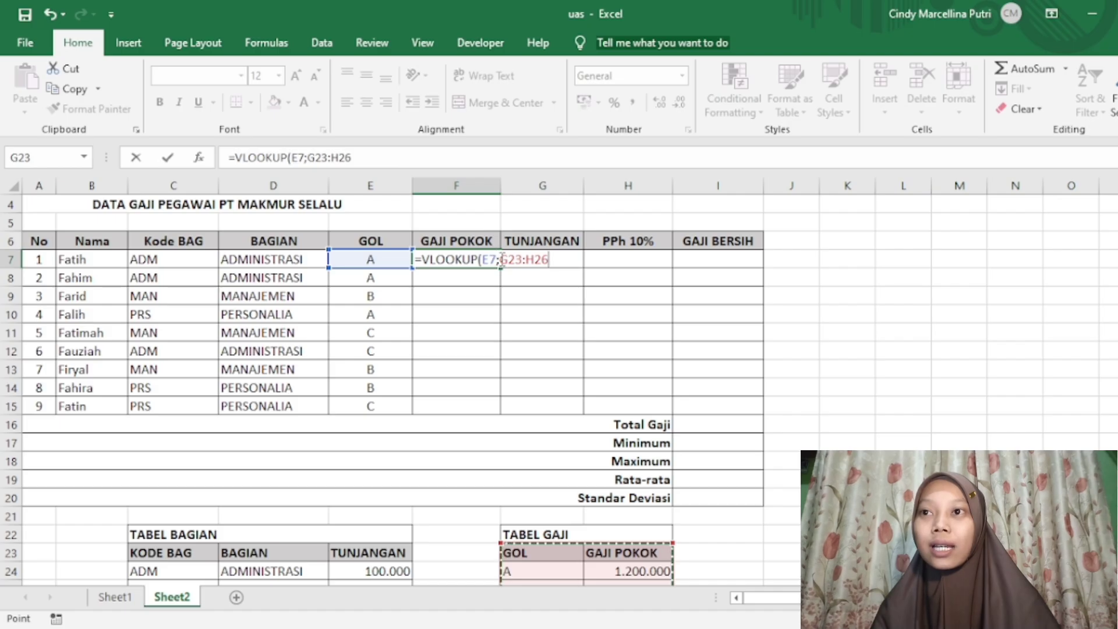
pyautogui.click(501, 259)
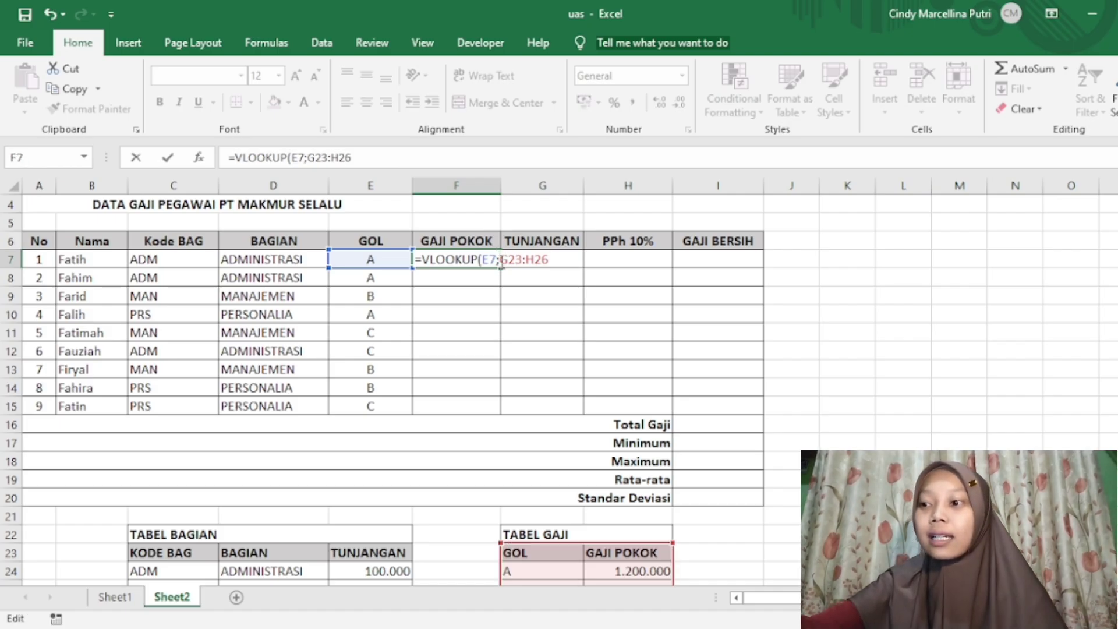
pyautogui.write('$G')
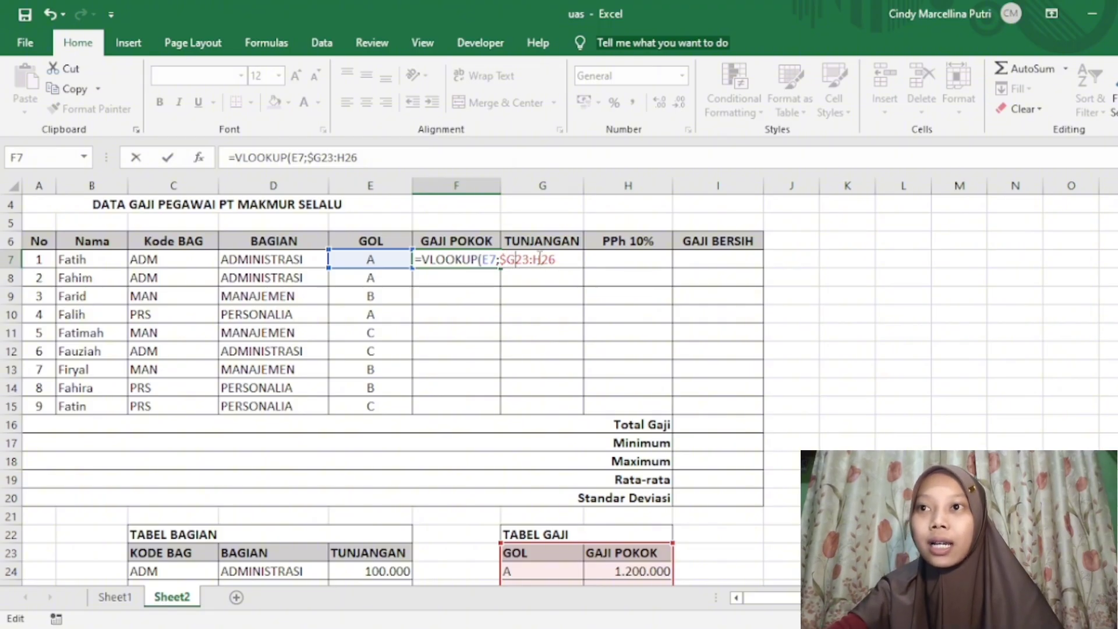
pyautogui.write('$23:')
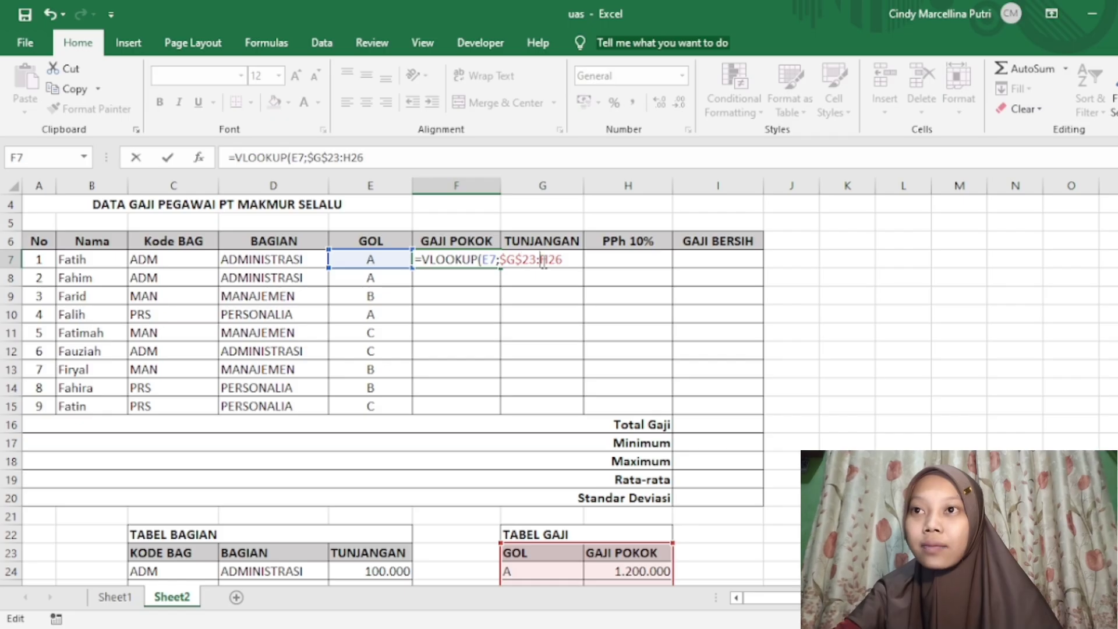
pyautogui.write('$')
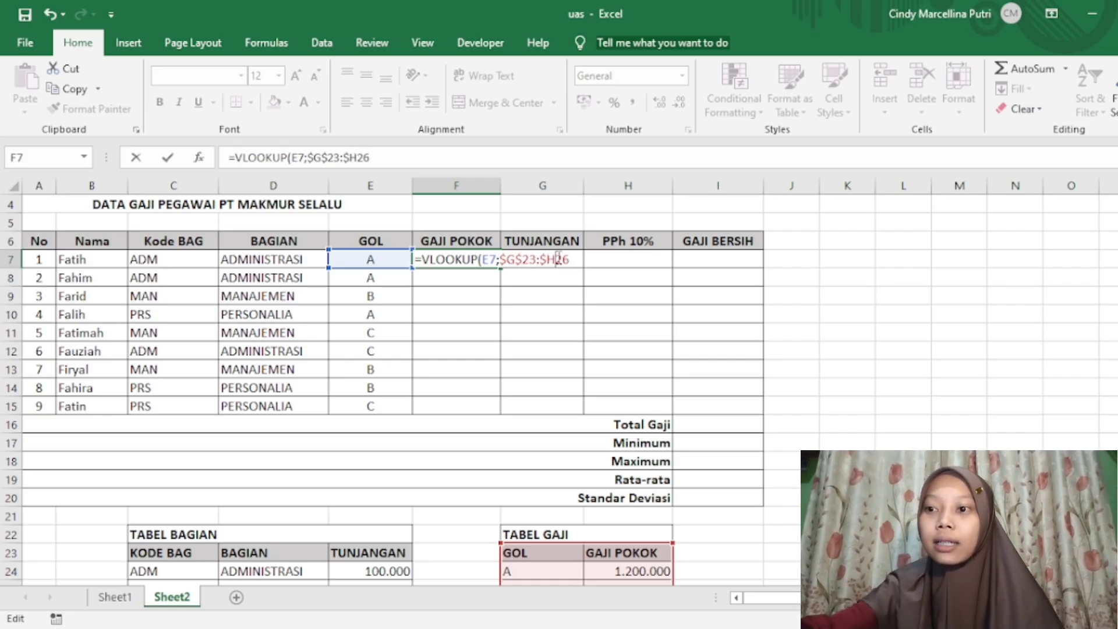
pyautogui.click(558, 258)
pyautogui.write('$26;2')
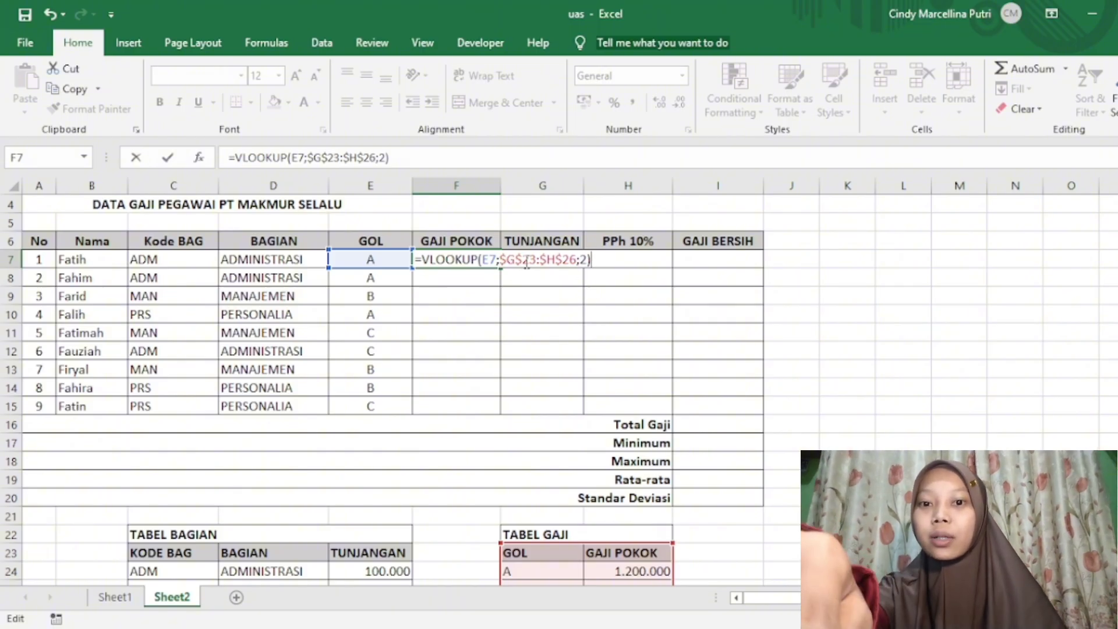
pyautogui.press('Return')
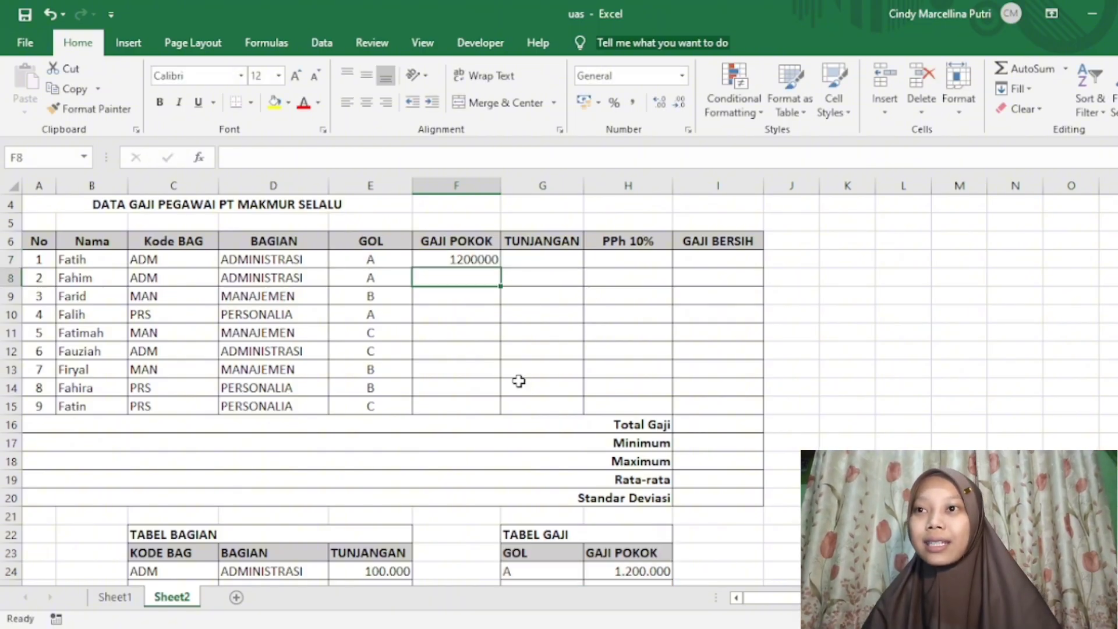
# Step: Copy the VLOOKUP formula from F7 down the GAJI POKOK column through F15
pyautogui.scroll(-1, 519, 381)
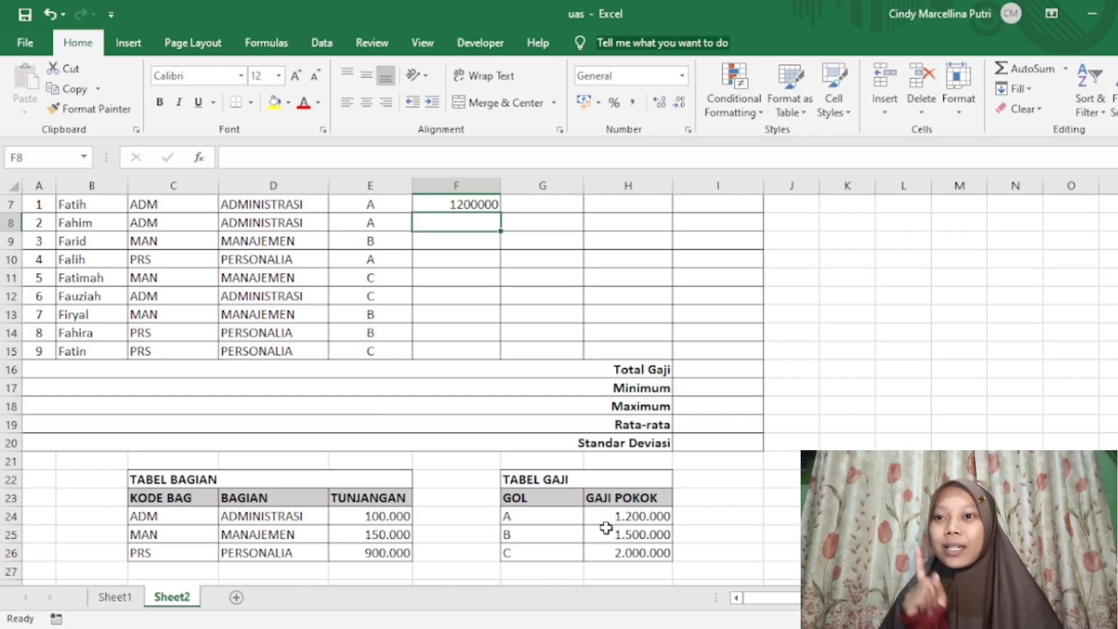
pyautogui.scroll(2, 621, 518)
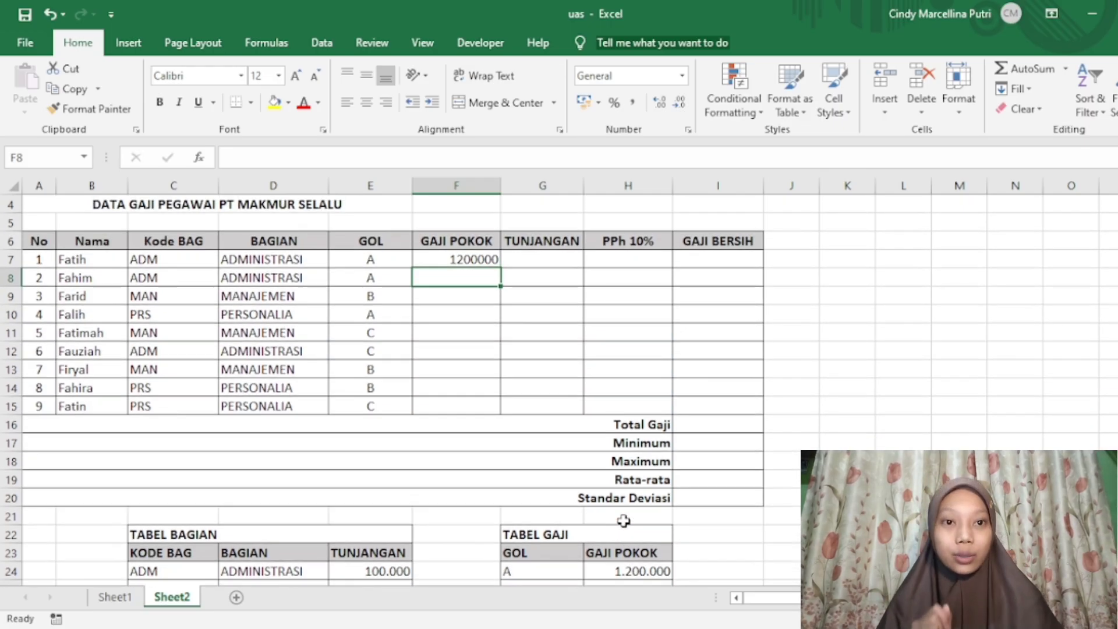
pyautogui.click(486, 314)
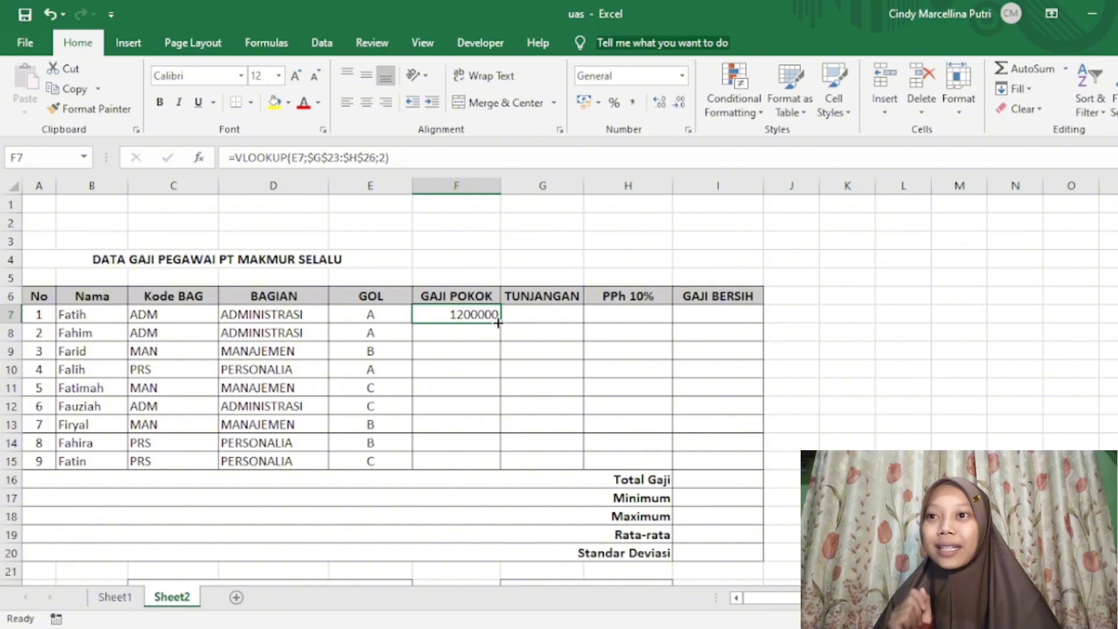
pyautogui.moveTo(498, 322); pyautogui.dragTo(498, 467)
# Step: Compare the filled GAJI POKOK values with TABEL GAJI and review the arguments of the F7 VLOOKUP formula
pyautogui.scroll(-2, 500, 465)
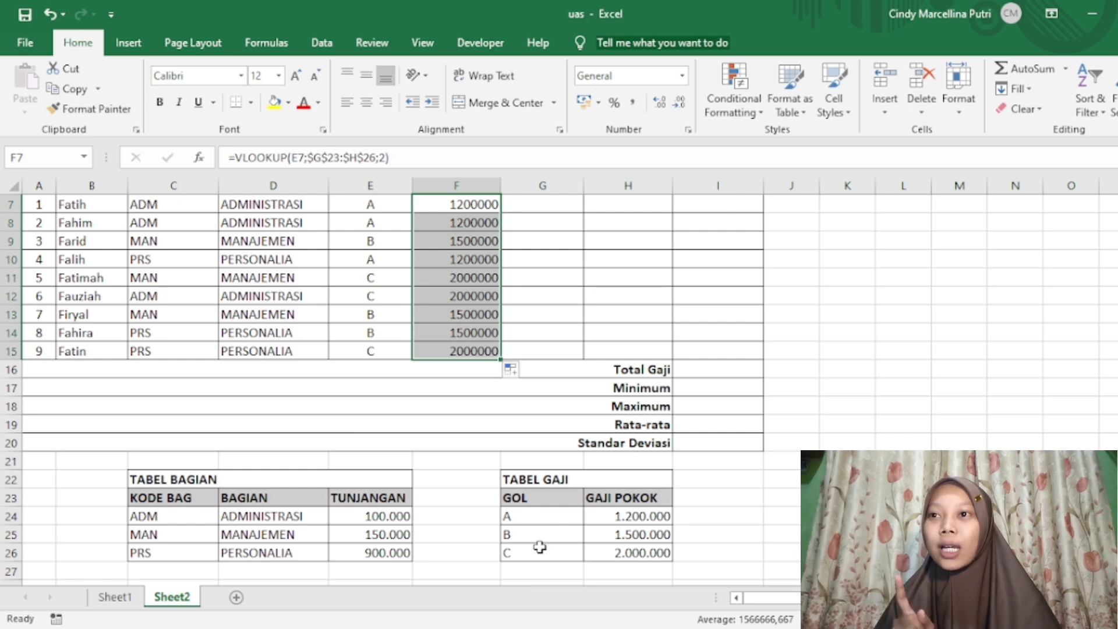
pyautogui.click(540, 531)
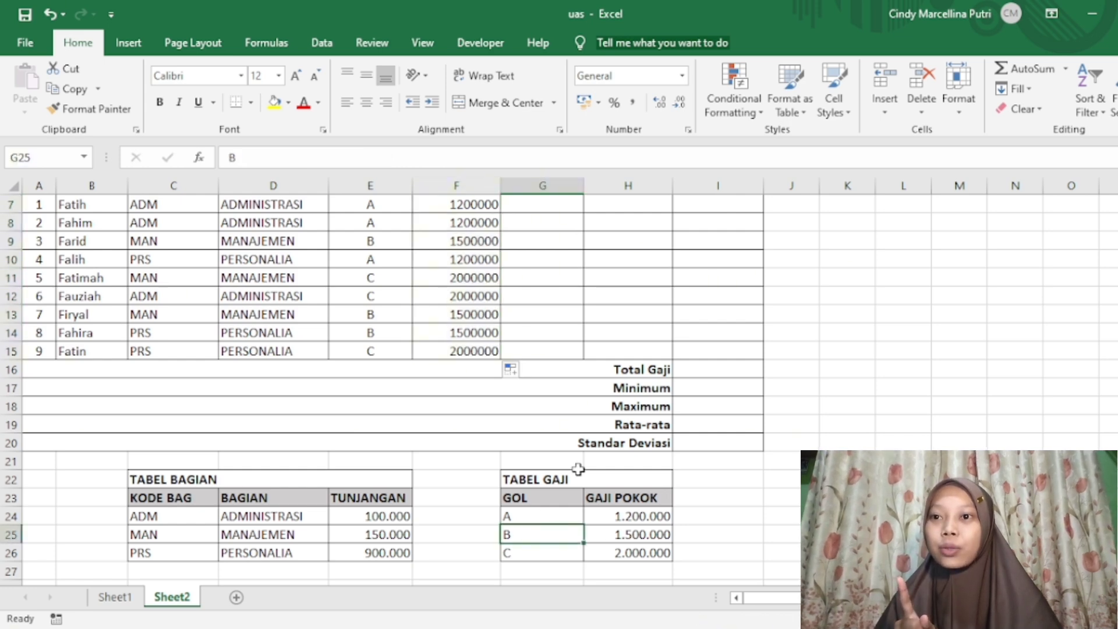
pyautogui.click(476, 243)
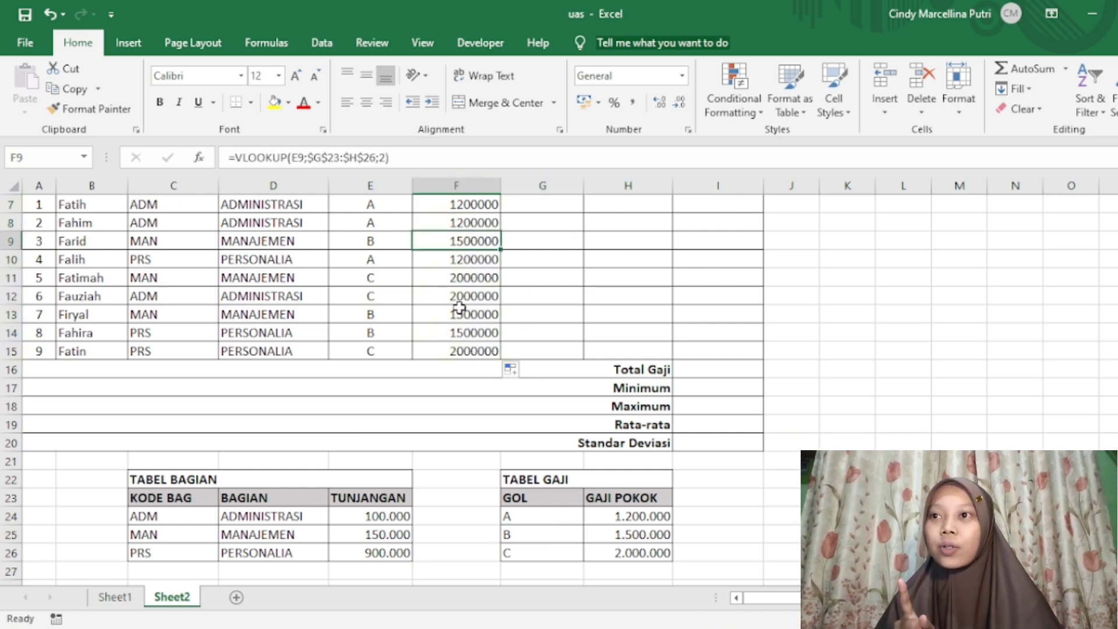
pyautogui.click(461, 280)
pyautogui.click(646, 552)
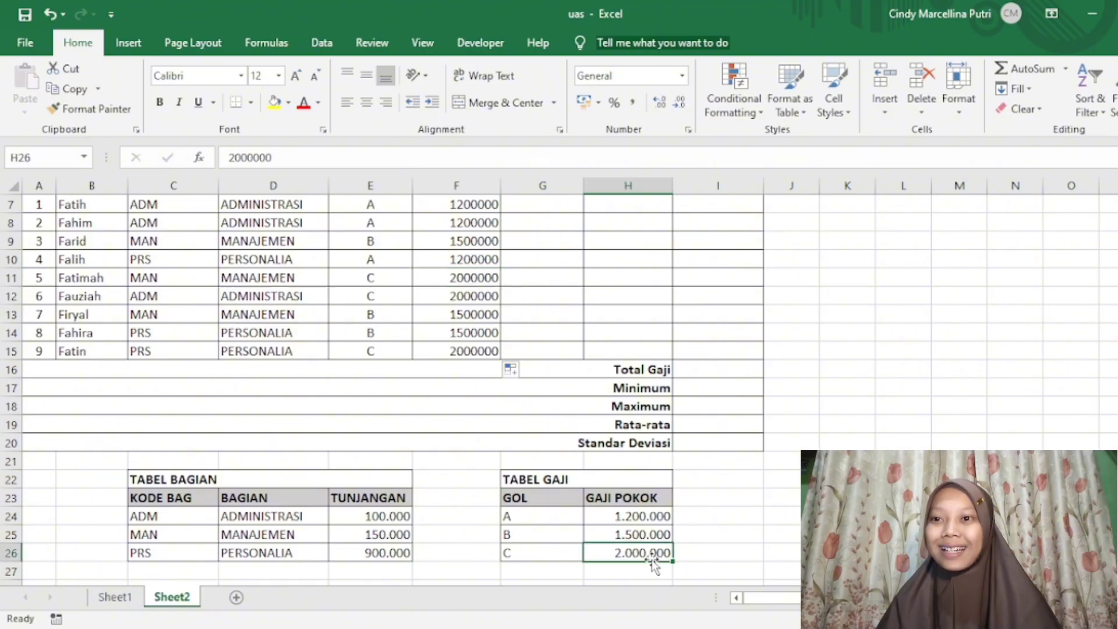
pyautogui.scroll(1, 530, 511)
pyautogui.scroll(2, 531, 511)
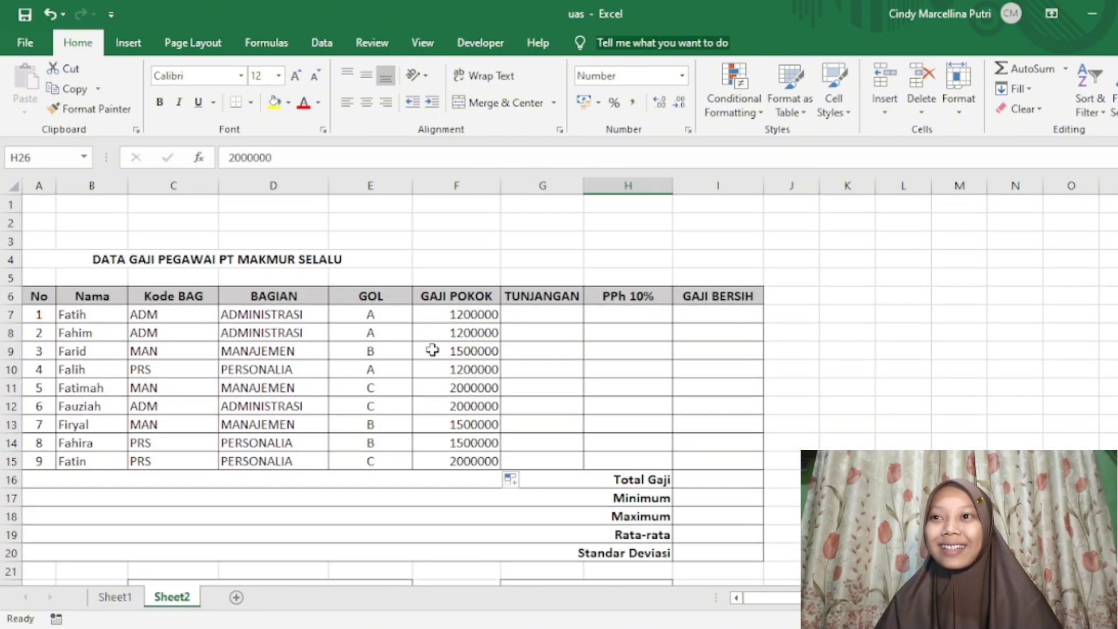
pyautogui.click(467, 318)
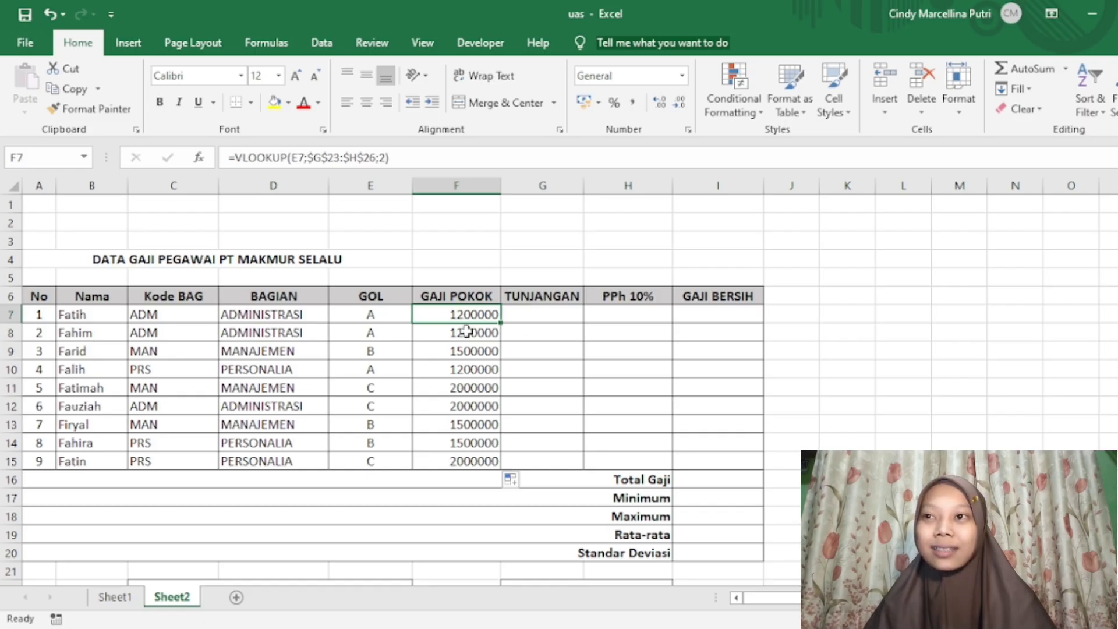
pyautogui.click(385, 158)
pyautogui.press('Return')
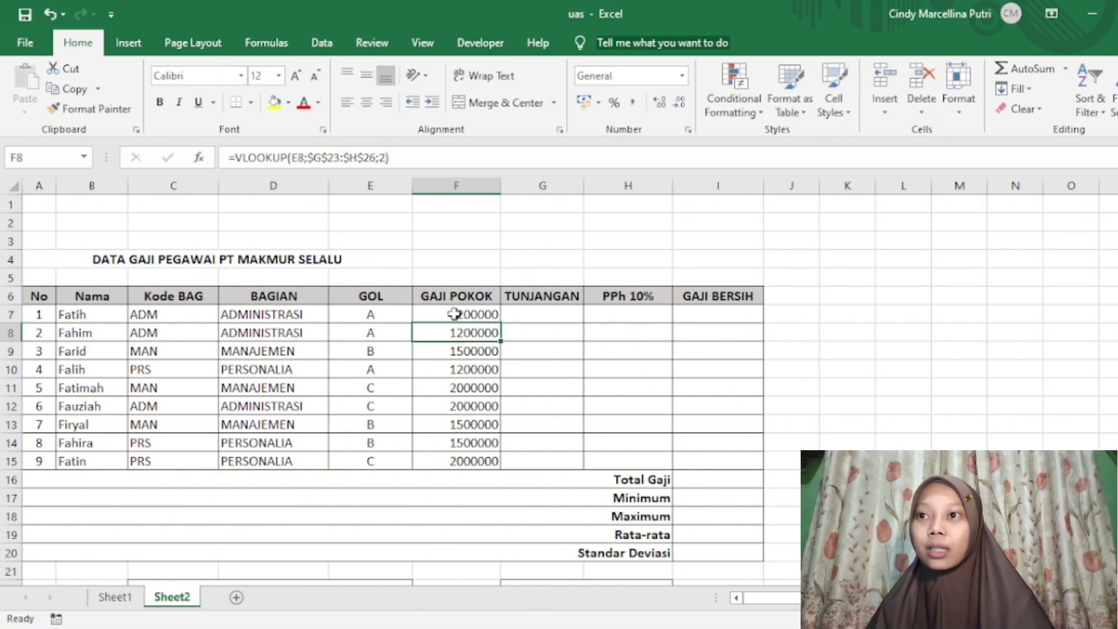
pyautogui.click(453, 314)
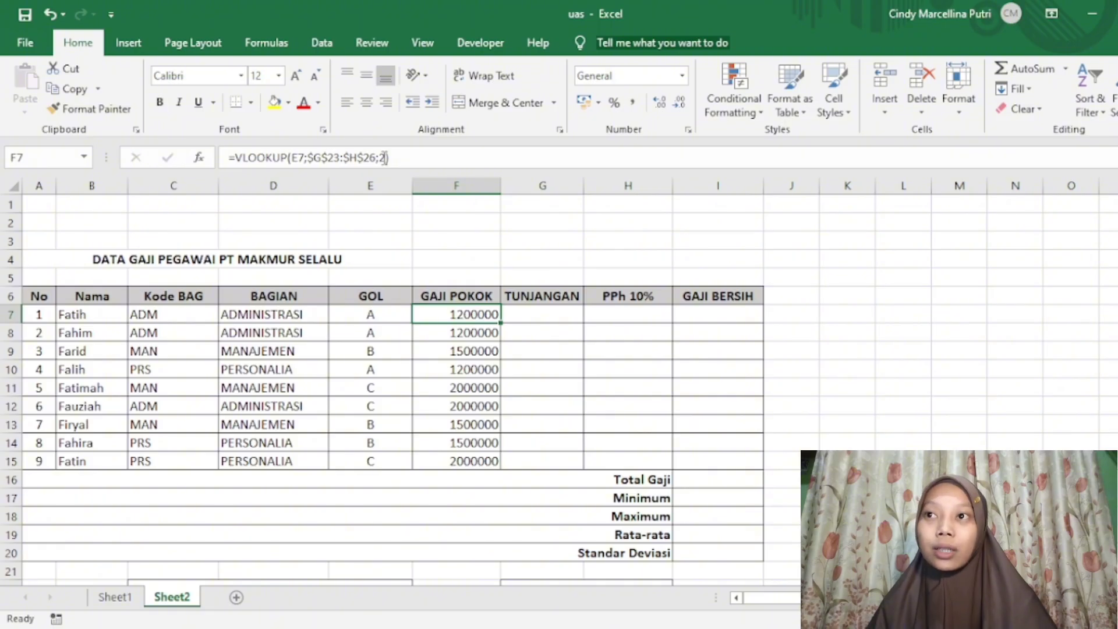
pyautogui.scroll(-2, 348, 368)
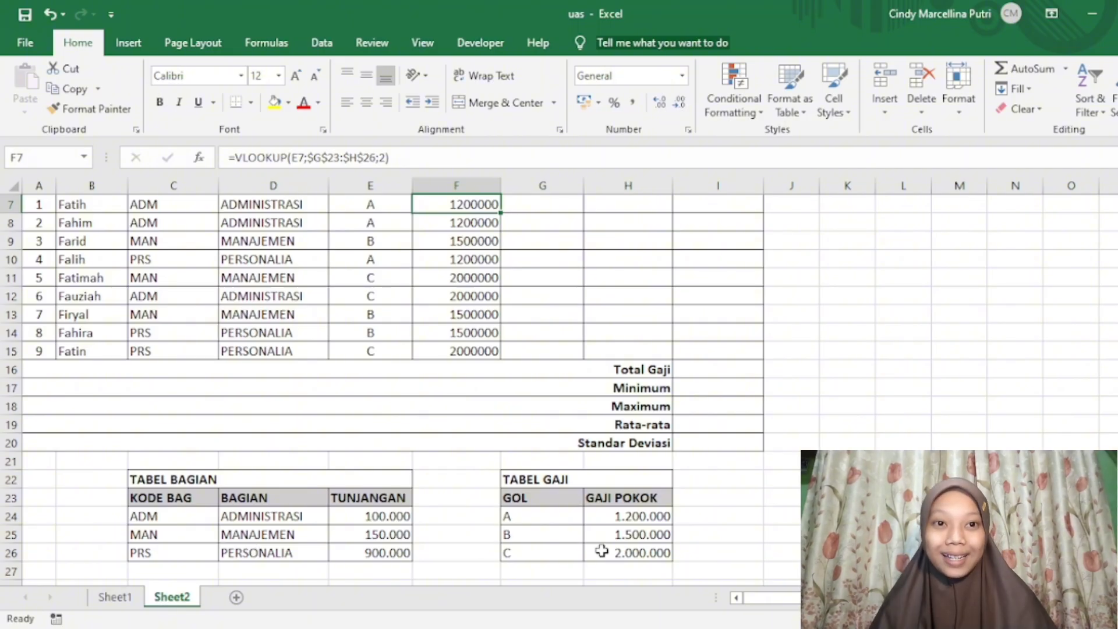
pyautogui.scroll(2, 601, 550)
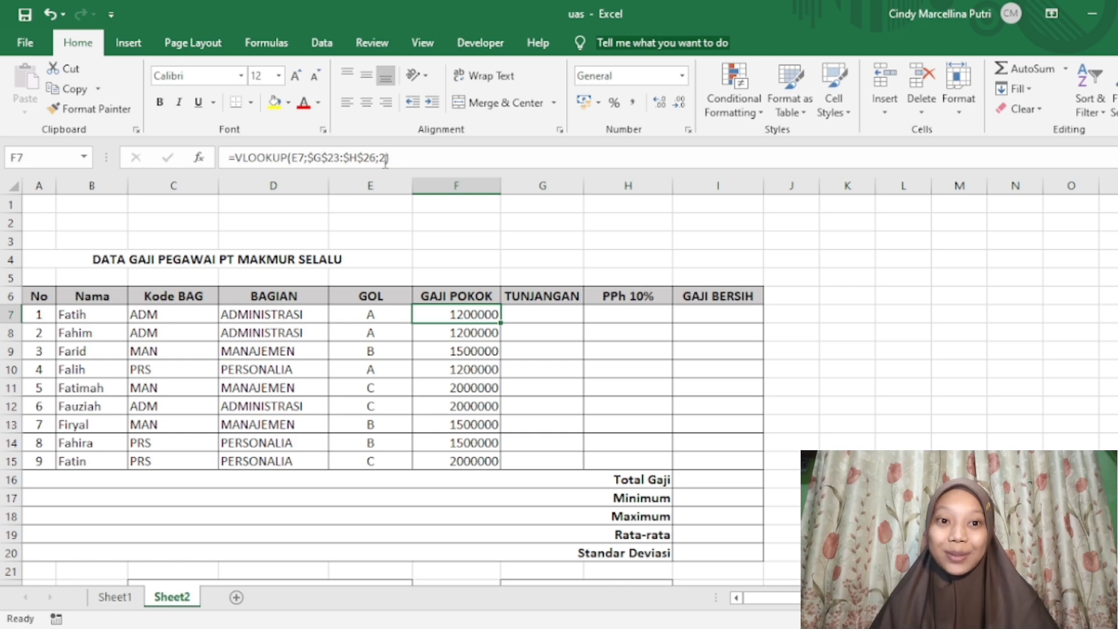
# Step: Begin a VLOOKUP formula in G7 under TUNJANGAN with C7 as the lookup value
pyautogui.click(533, 318)
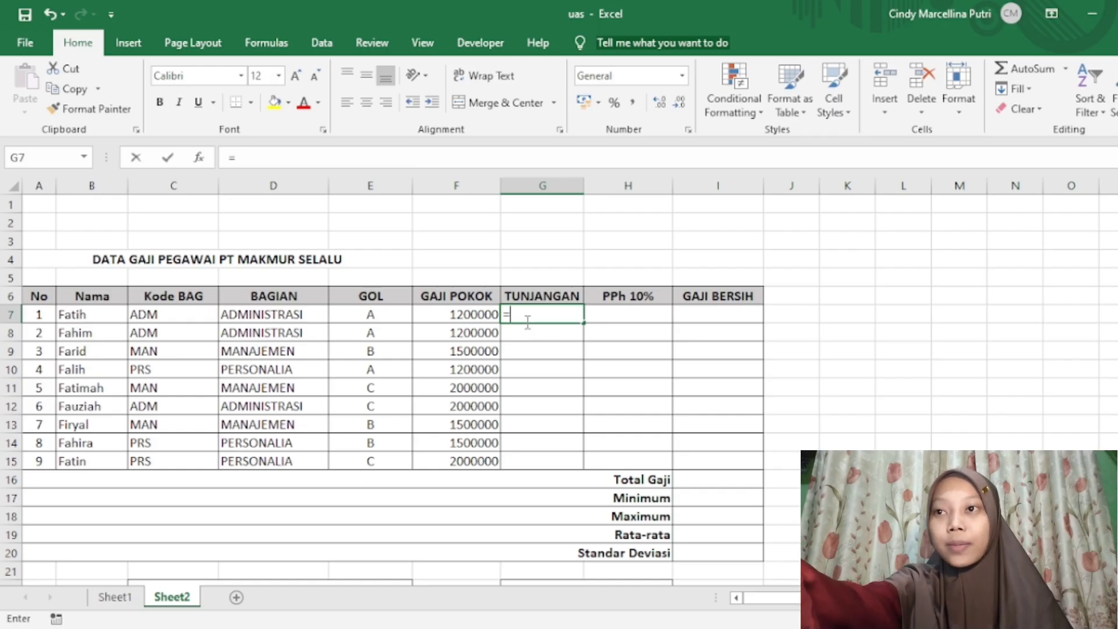
pyautogui.write('=vl')
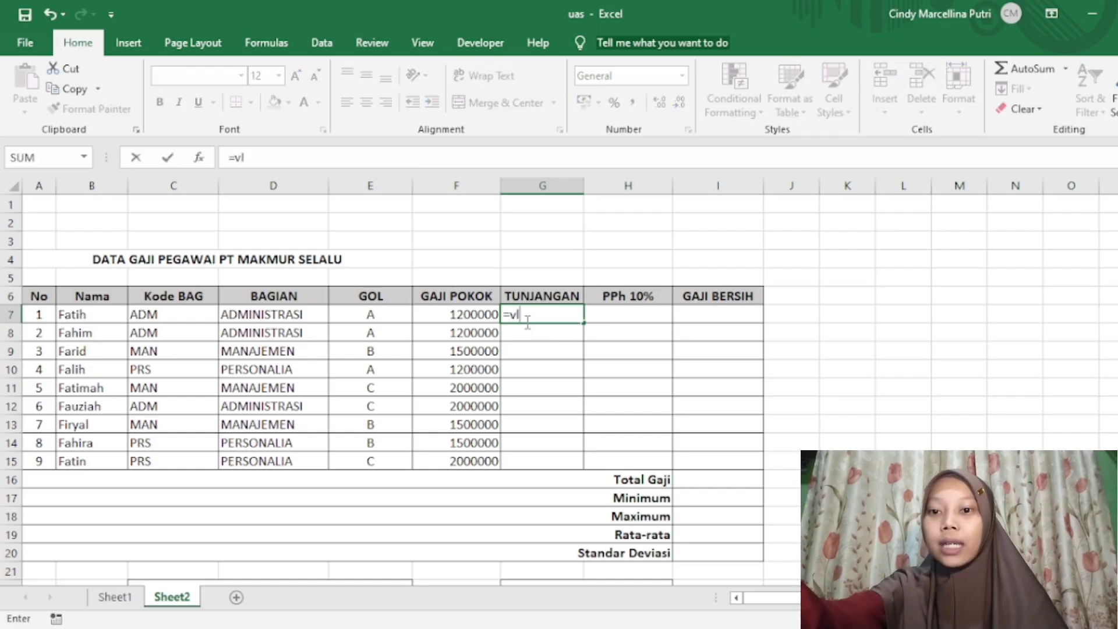
pyautogui.write('o')
pyautogui.press('Tab')
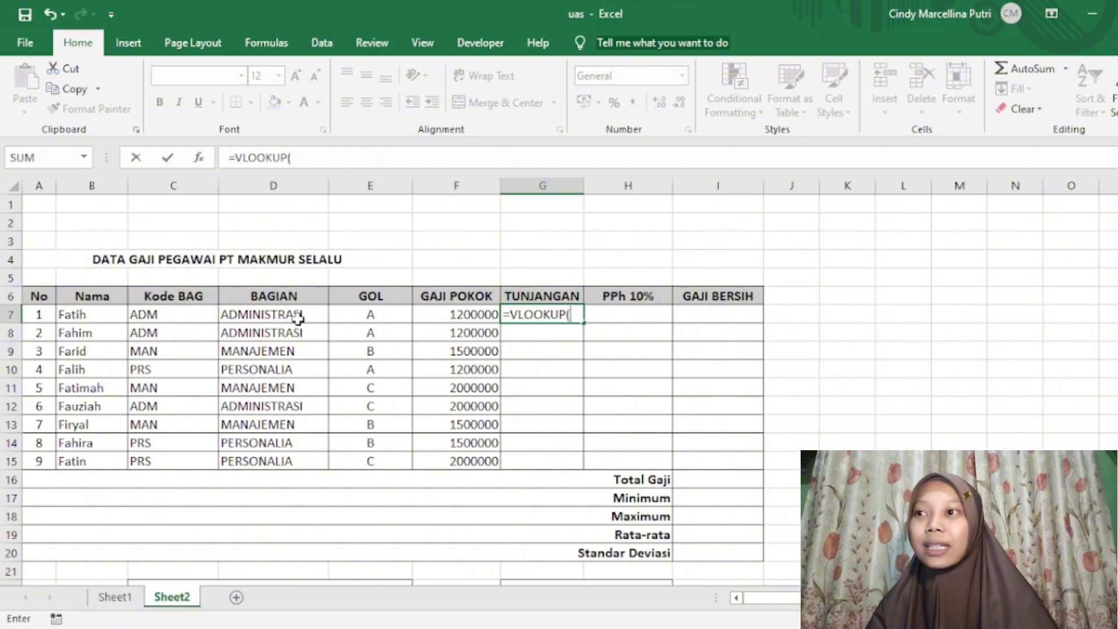
pyautogui.click(200, 313)
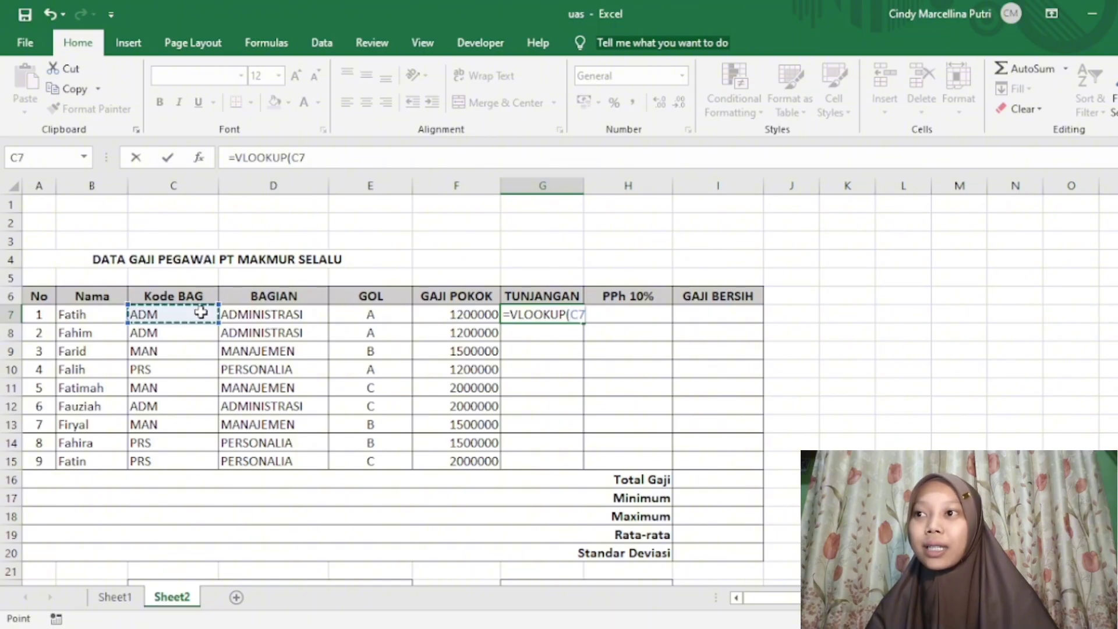
pyautogui.scroll(-2, 200, 312)
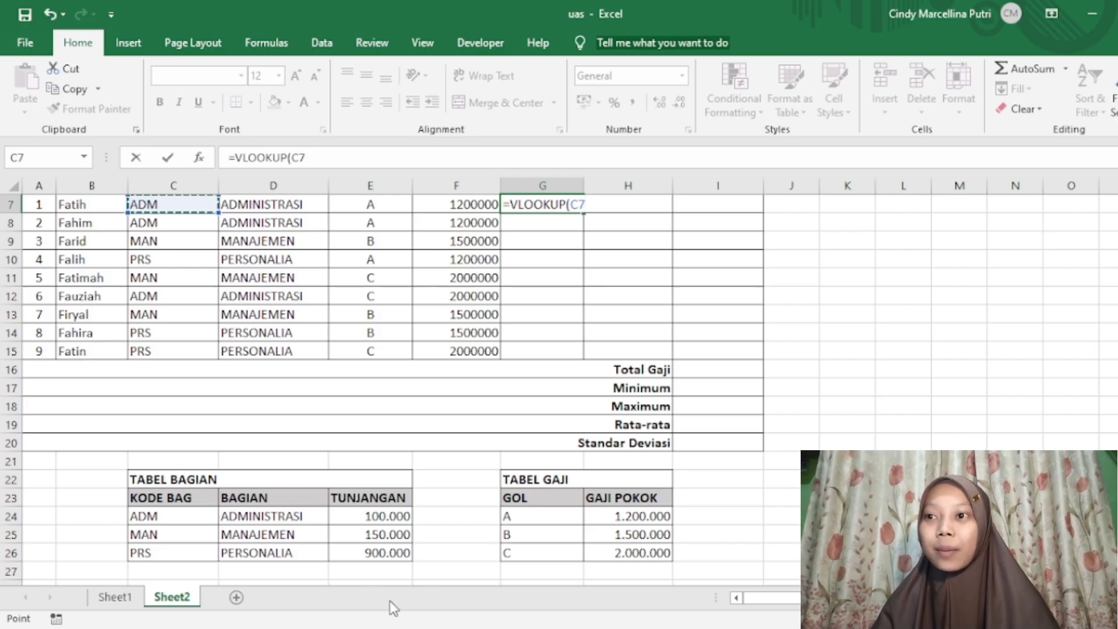
pyautogui.scroll(2, 200, 449)
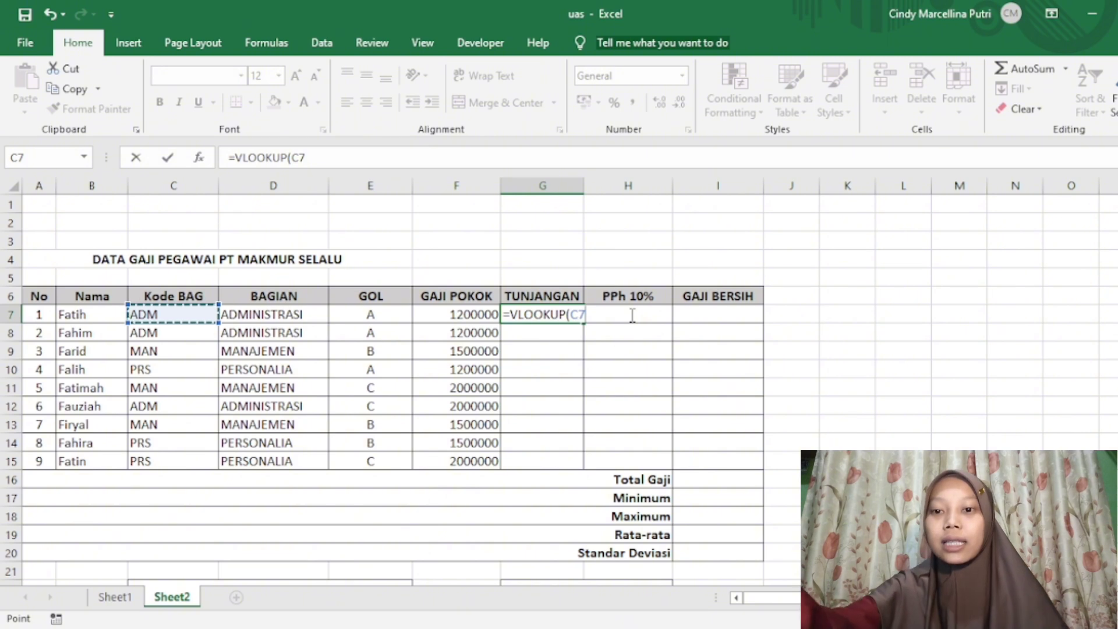
pyautogui.write(';')
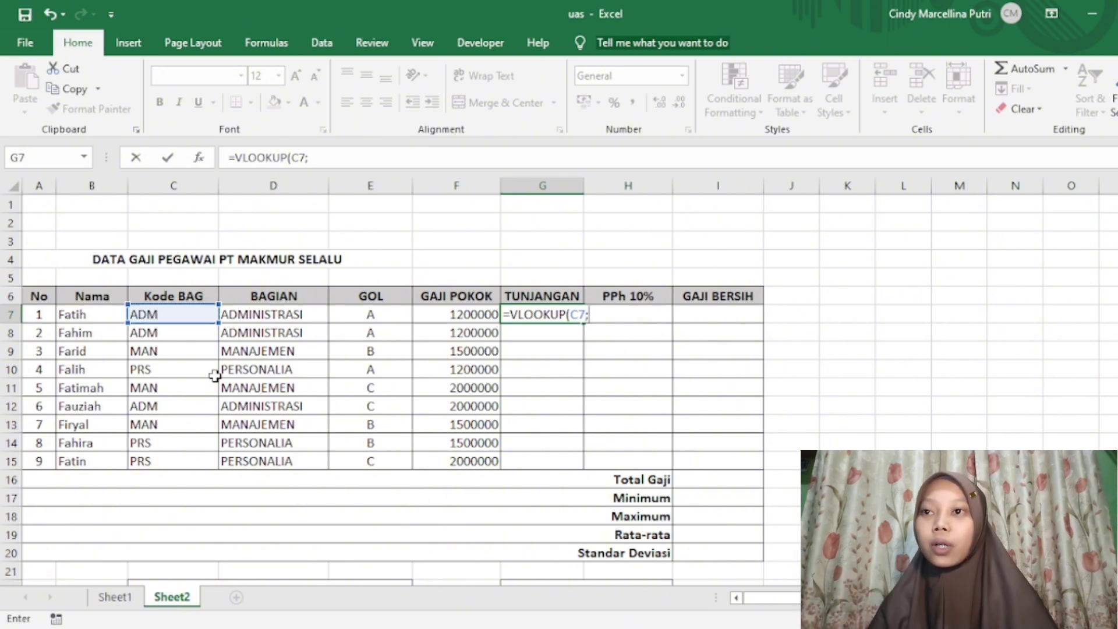
# Step: Add C23:E26 of TABEL BAGIAN as the table range of the G7 VLOOKUP formula
pyautogui.scroll(-1, 556, 324)
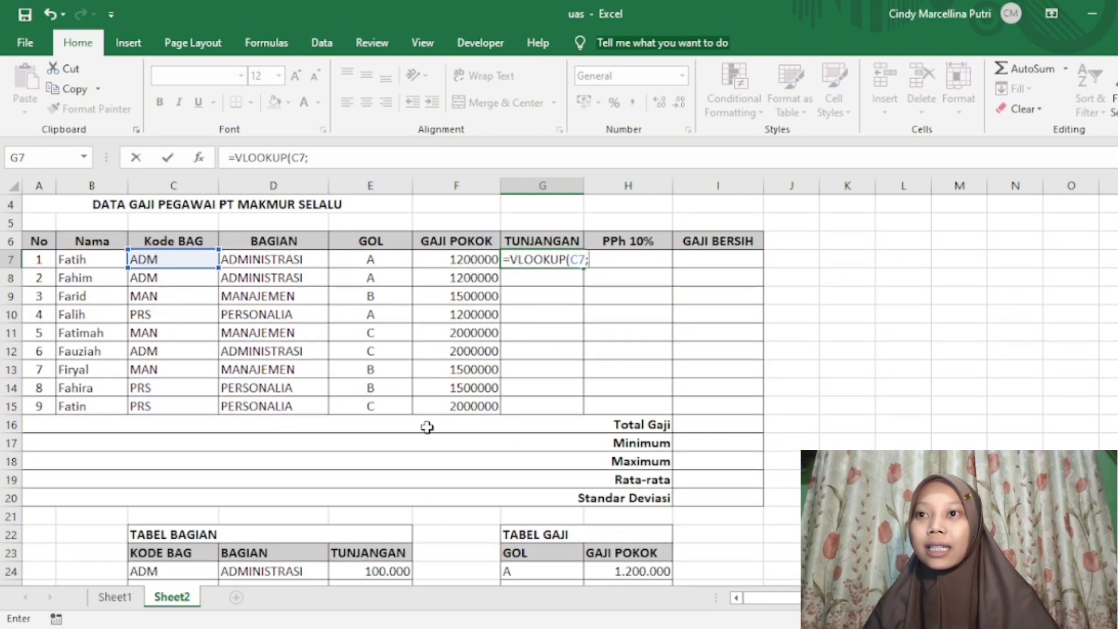
pyautogui.scroll(-2, 334, 525)
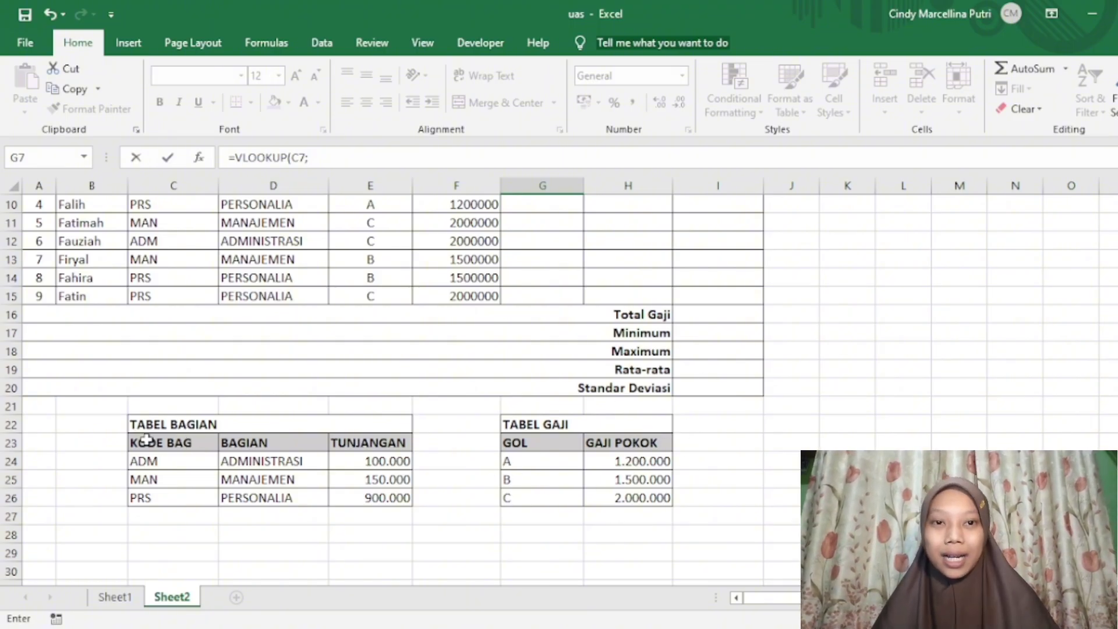
pyautogui.moveTo(146, 440)
pyautogui.mouseDown()
pyautogui.moveTo(177, 466)
pyautogui.moveTo(290, 497)
pyautogui.moveTo(352, 498)
pyautogui.mouseUp()
pyautogui.scroll(3, 350, 497)
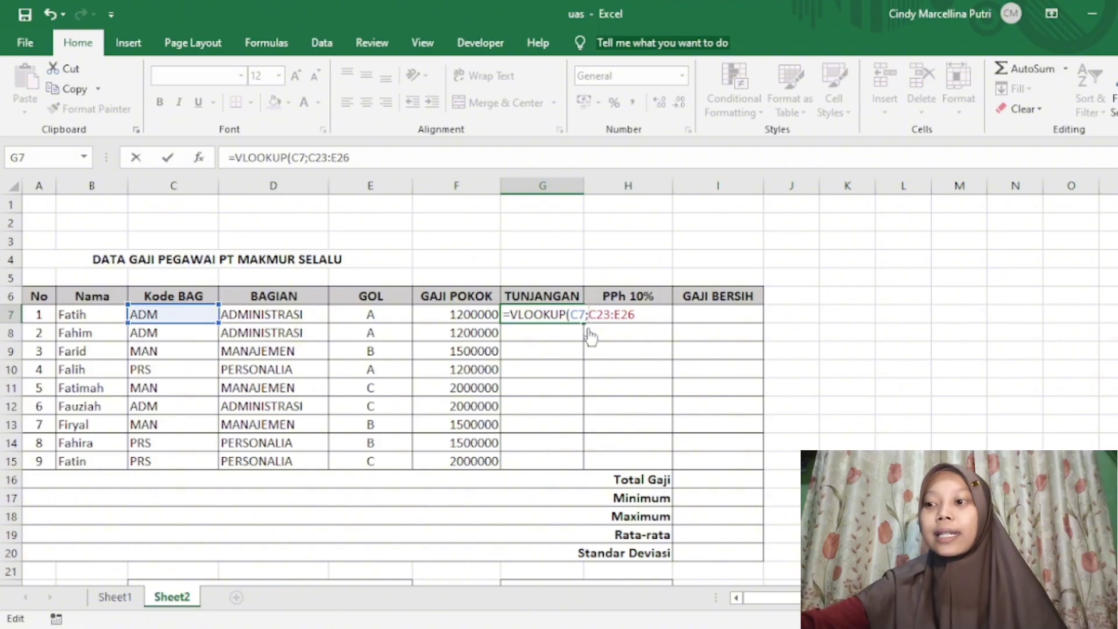
# Step: Make the lookup range in the G7 formula absolute as $C$23:$E$26
pyautogui.write('$C')
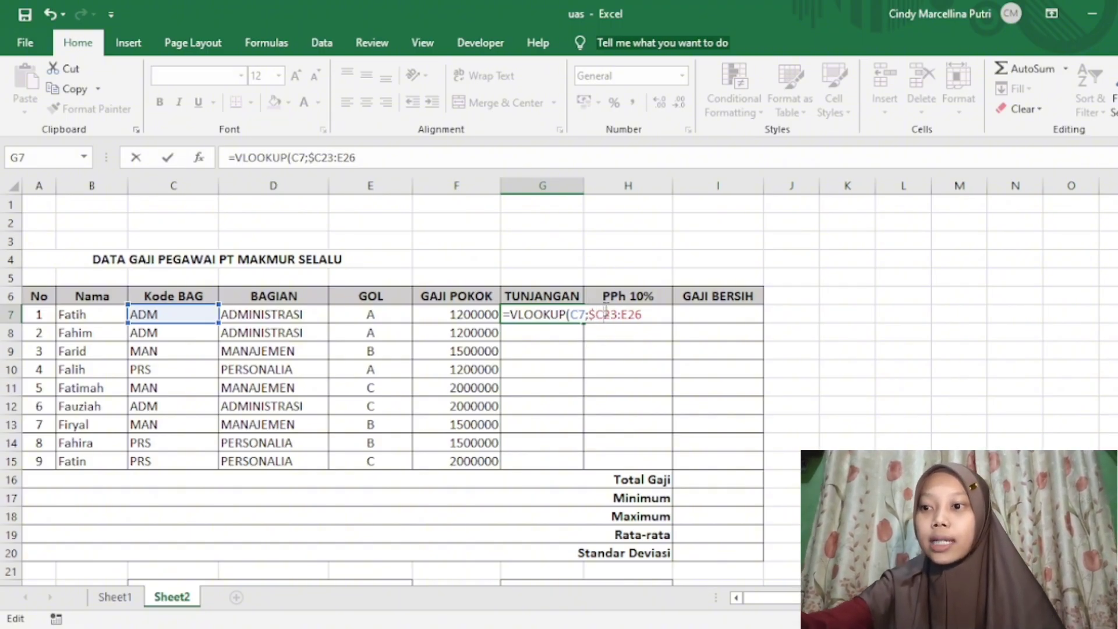
pyautogui.write('$')
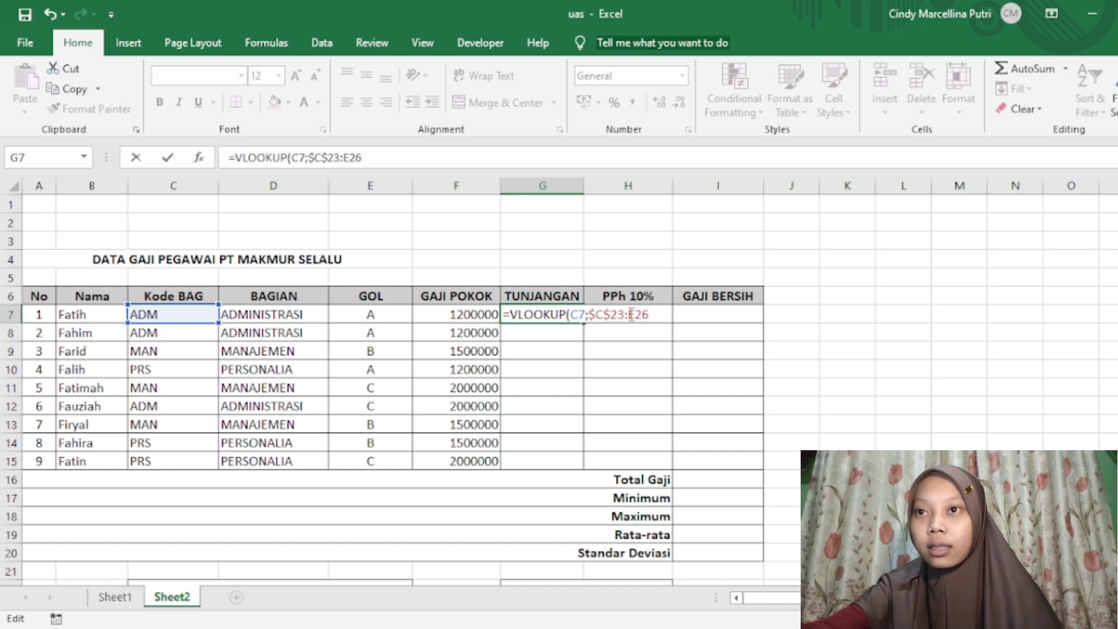
pyautogui.click(629, 314)
pyautogui.write('$C')
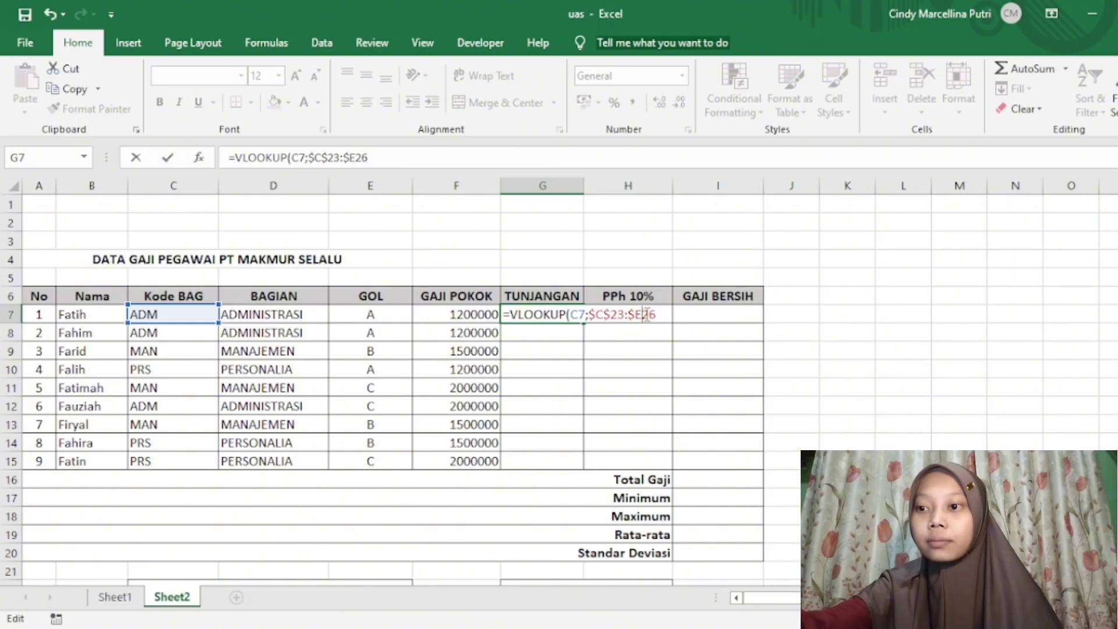
pyautogui.write('$26;')
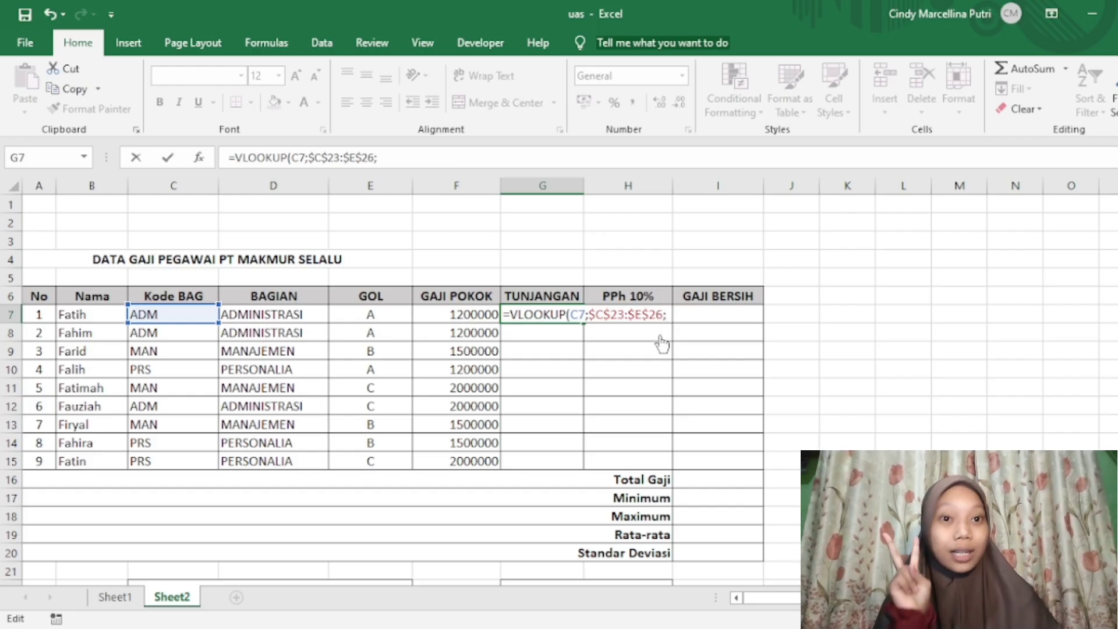
# Step: Complete the G7 VLOOKUP formula with column index 3
pyautogui.scroll(-1, 650, 341)
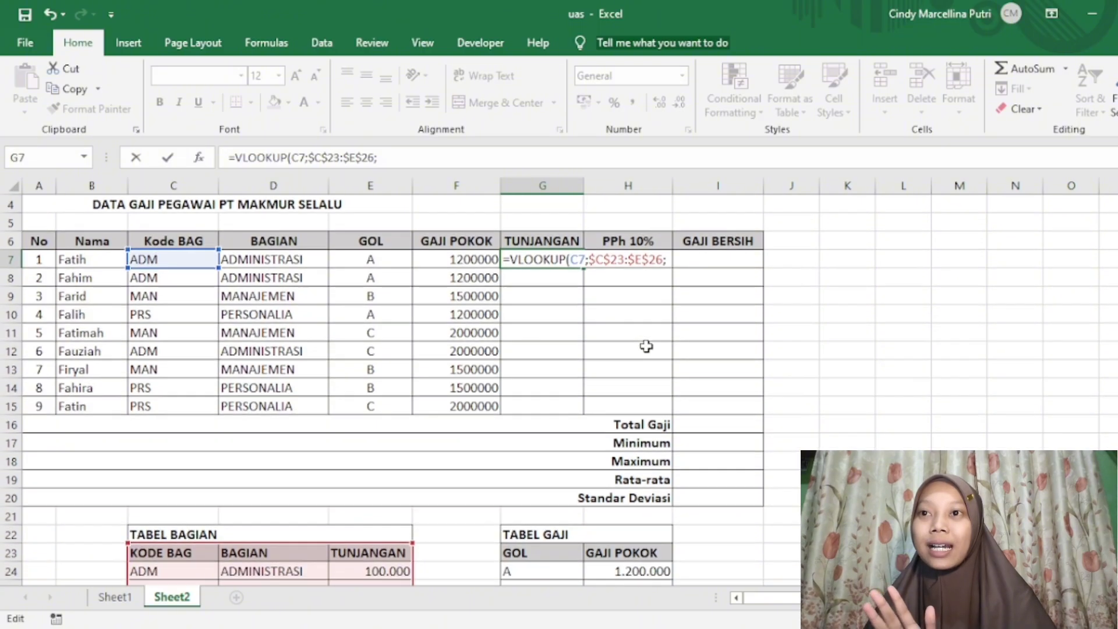
pyautogui.write('3')
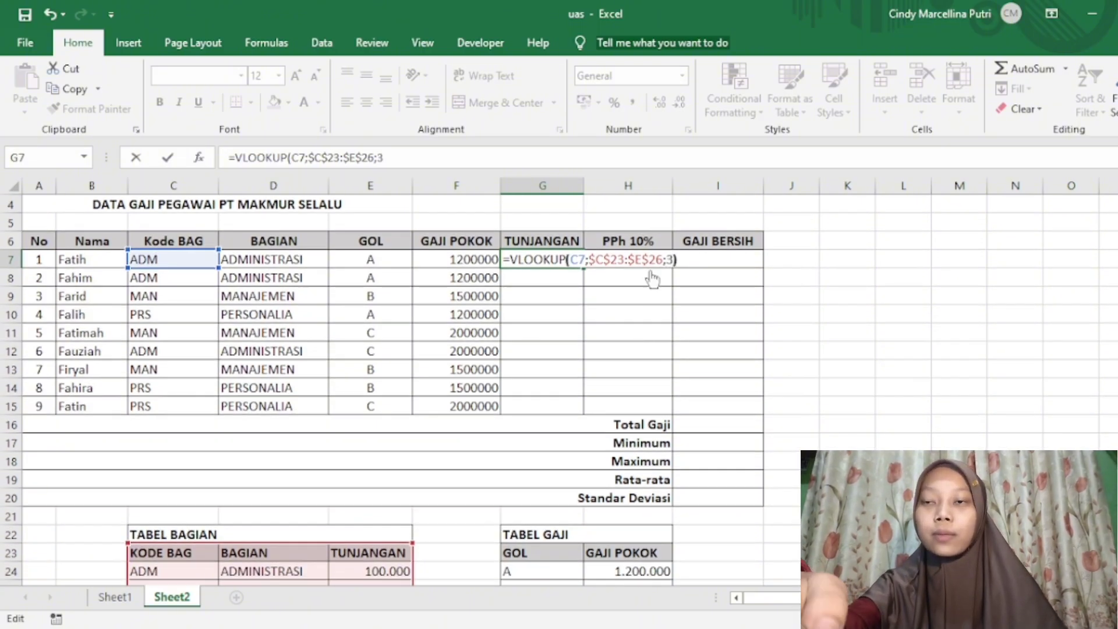
pyautogui.write(')')
pyautogui.scroll(-1, 651, 355)
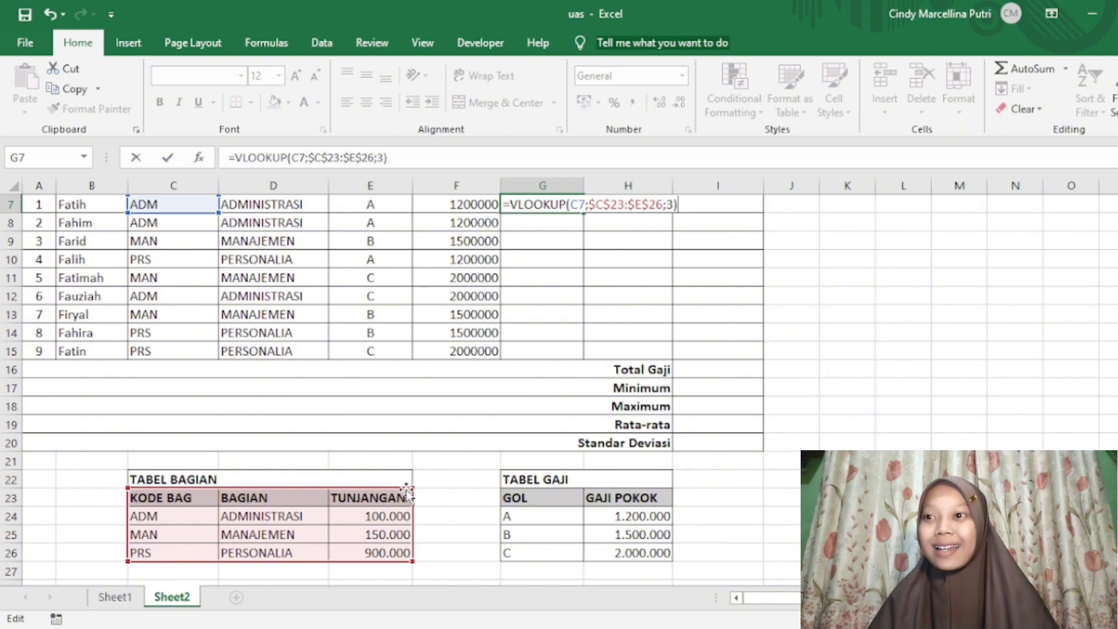
pyautogui.scroll(1, 609, 329)
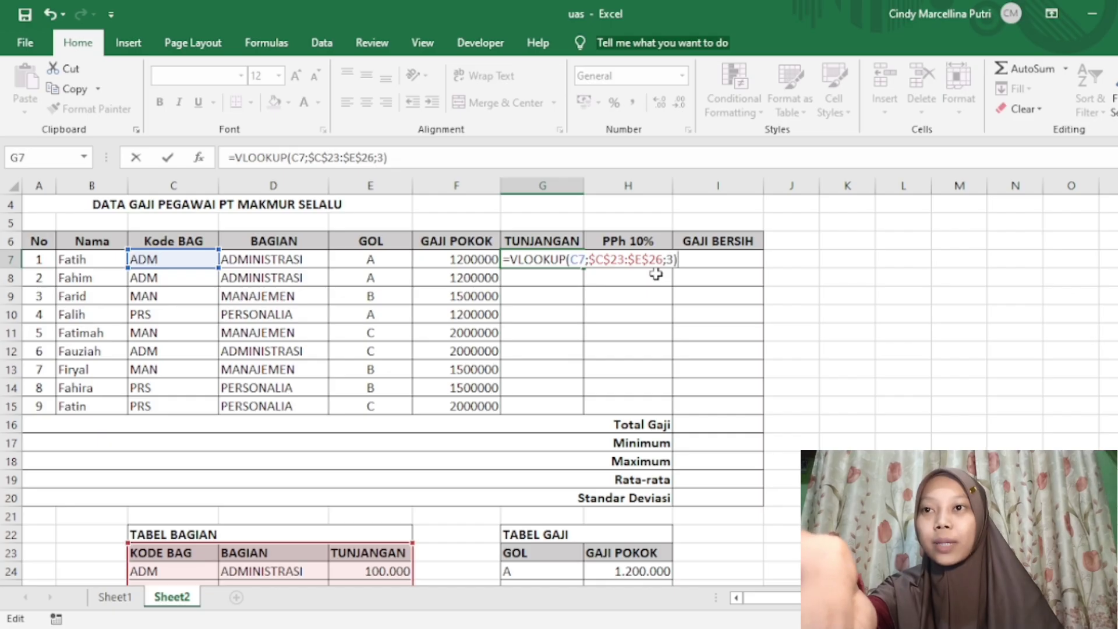
pyautogui.press('Return')
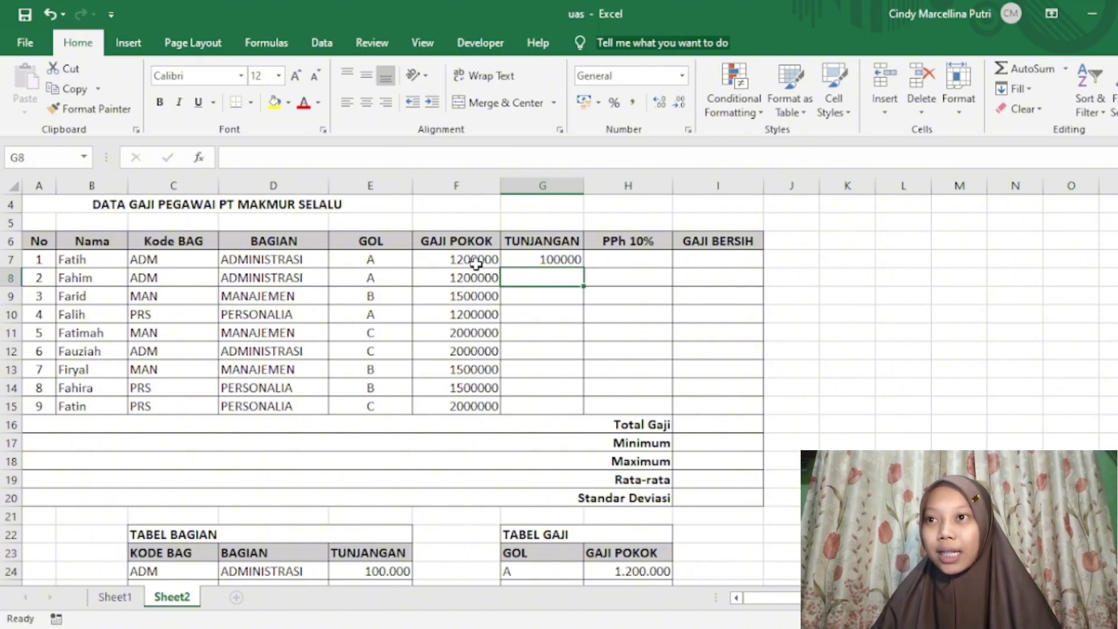
# Step: Check the G7 allowance against TABEL BAGIAN and copy its VLOOKUP formula down the TUNJANGAN column through G15
pyautogui.scroll(-1, 559, 268)
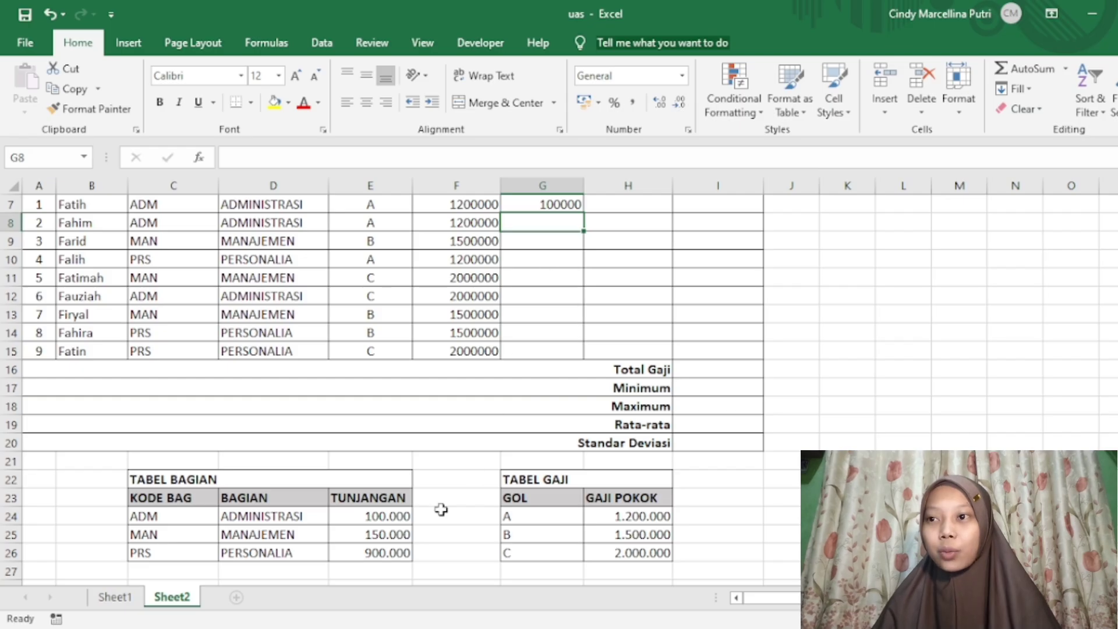
pyautogui.click(382, 517)
pyautogui.scroll(2, 382, 517)
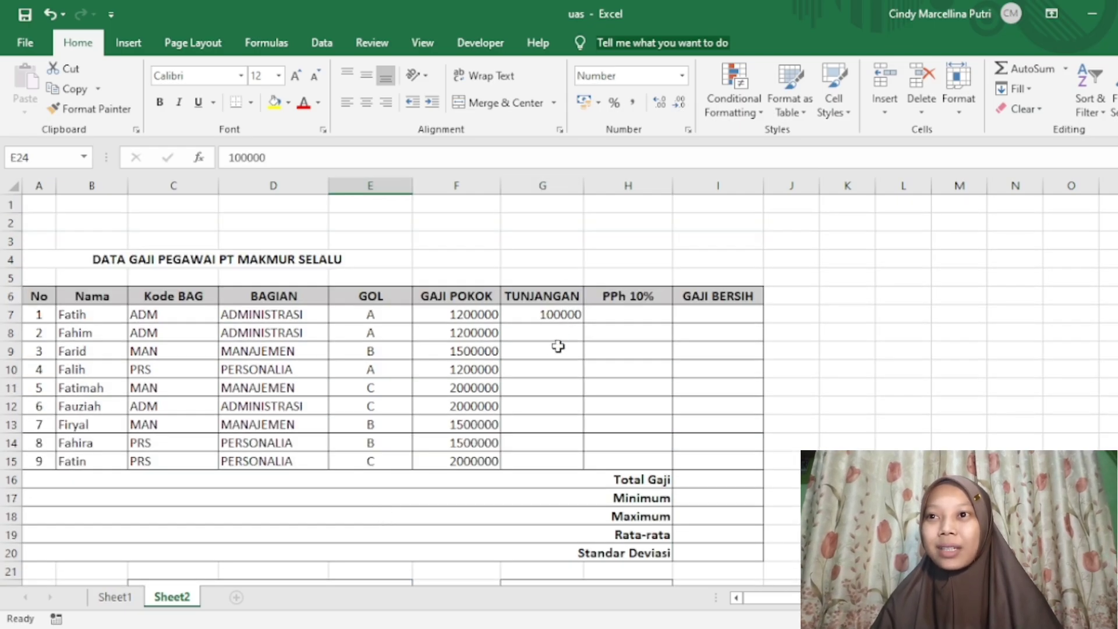
pyautogui.click(548, 314)
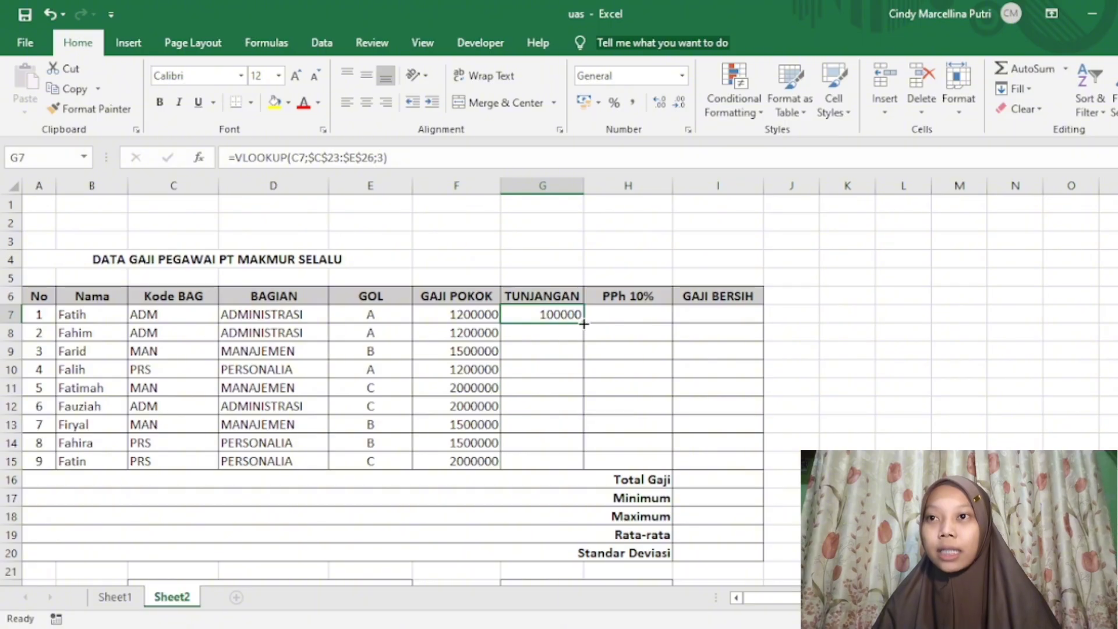
pyautogui.moveTo(584, 324); pyautogui.dragTo(590, 467)
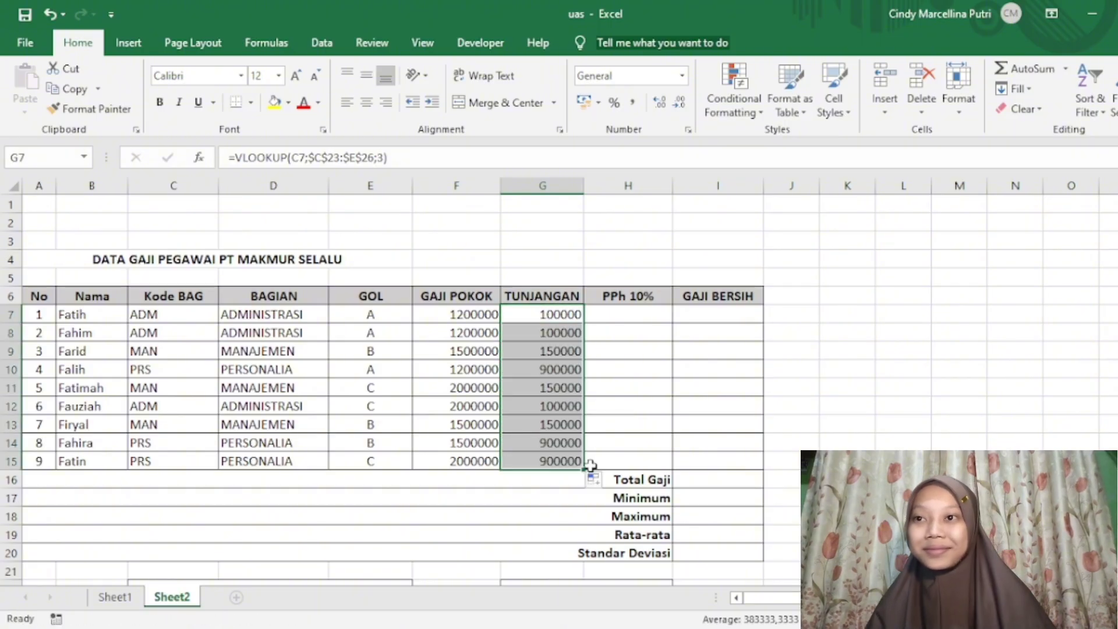
# Step: Compare the filled TUNJANGAN values with the allowances for each department code in TABEL BAGIAN
pyautogui.click(541, 444)
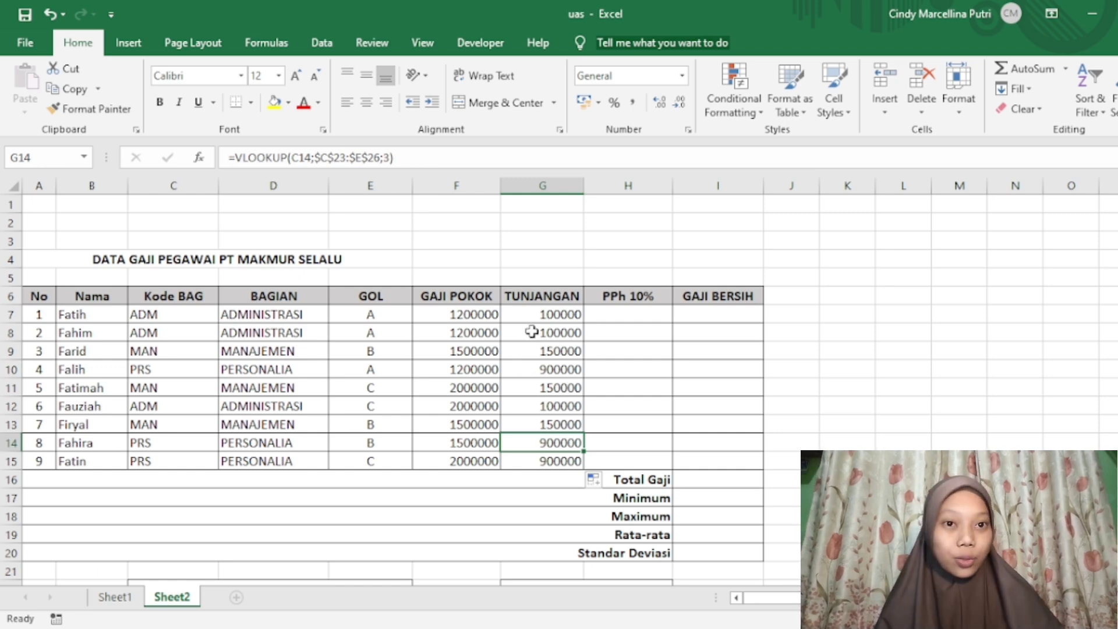
pyautogui.scroll(-1, 531, 331)
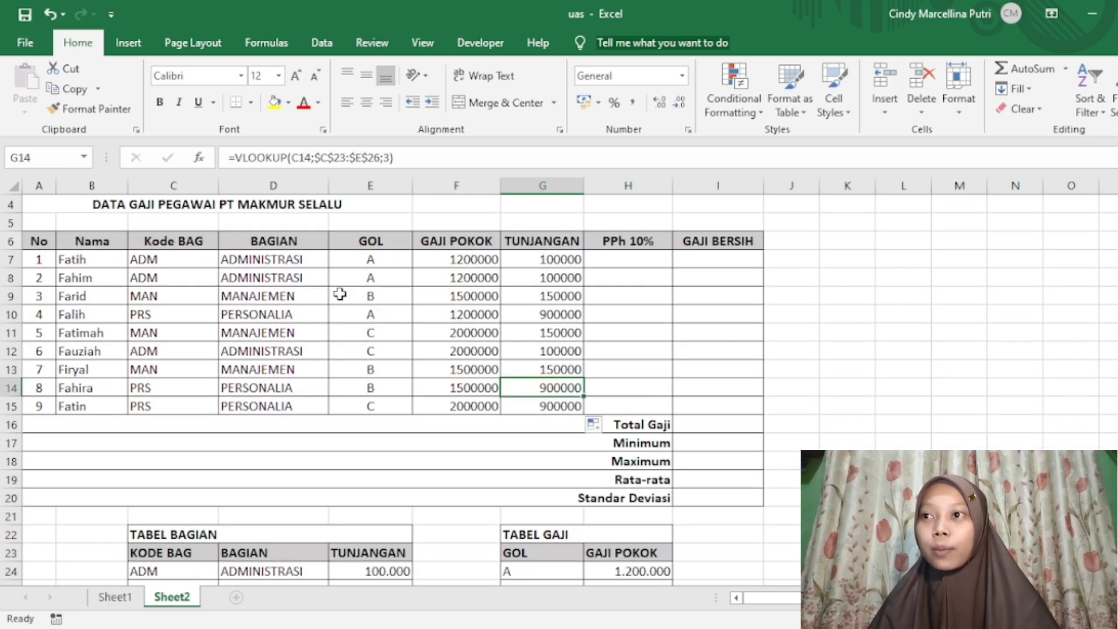
pyautogui.scroll(-1, 525, 361)
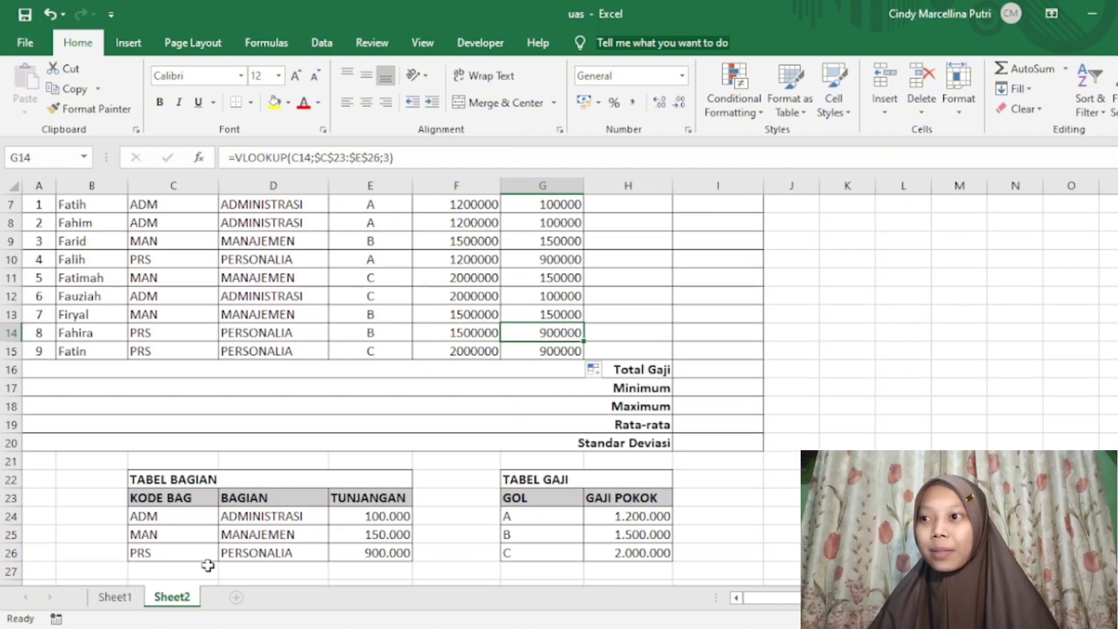
pyautogui.scroll(1, 437, 365)
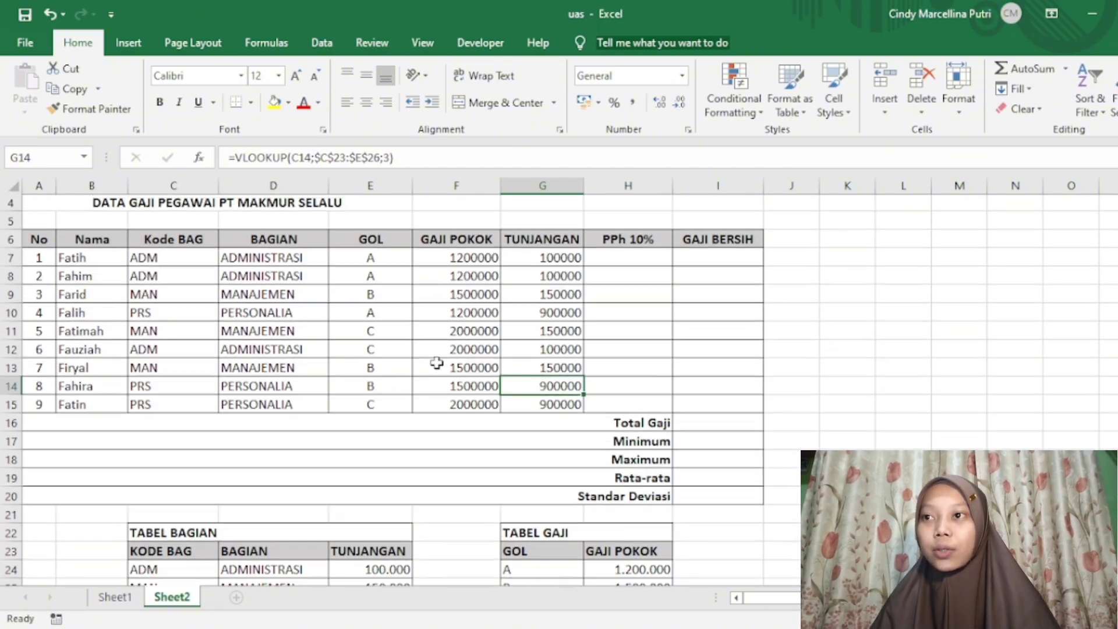
pyautogui.click(544, 314)
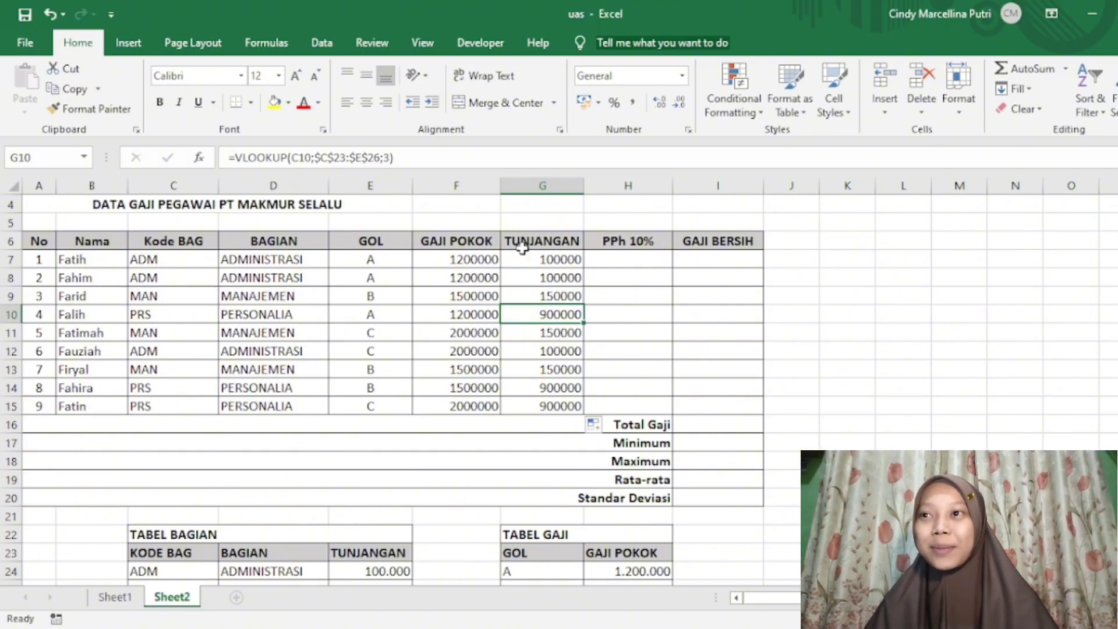
# Step: Calculate the first employee's PPh 10% in H7 with the formula =10%*(F7+G7)
pyautogui.click(619, 260)
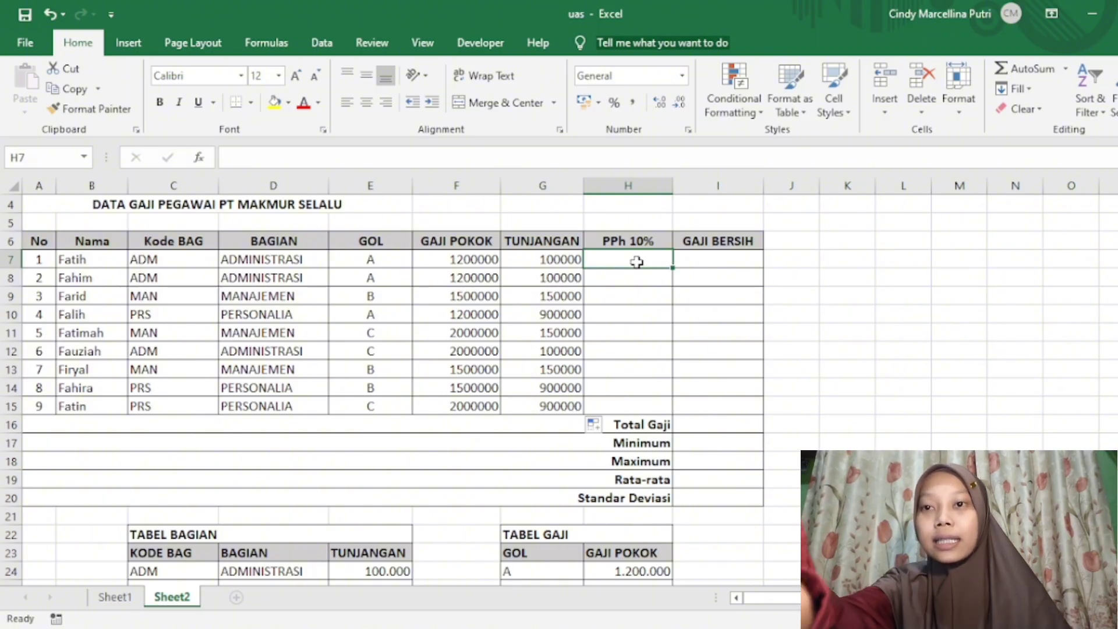
pyautogui.write('=10')
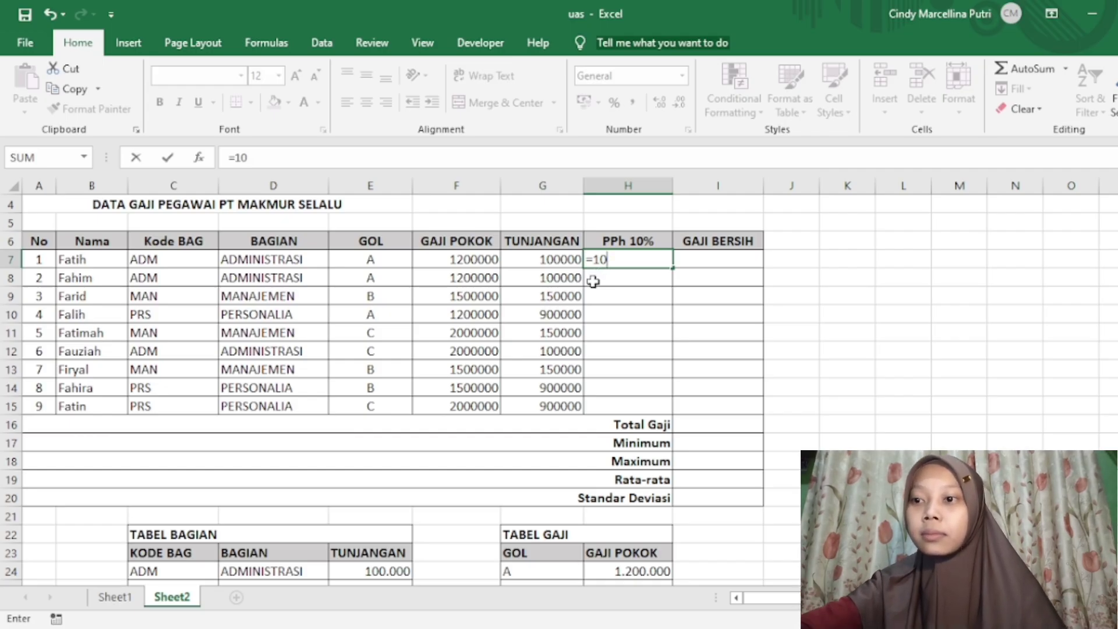
pyautogui.write('%')
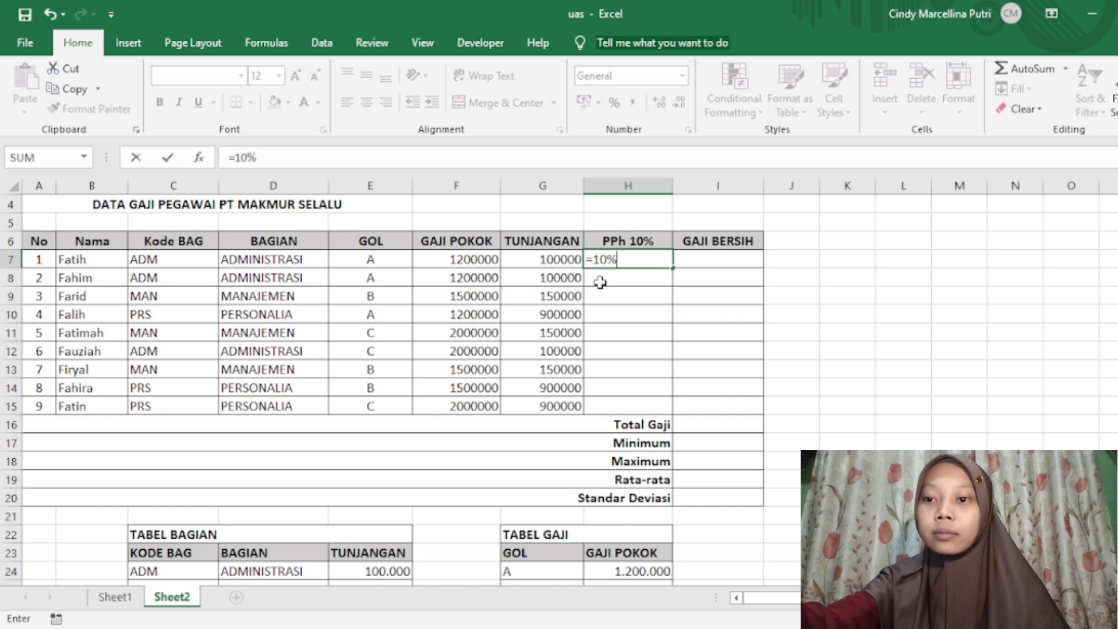
pyautogui.write('*')
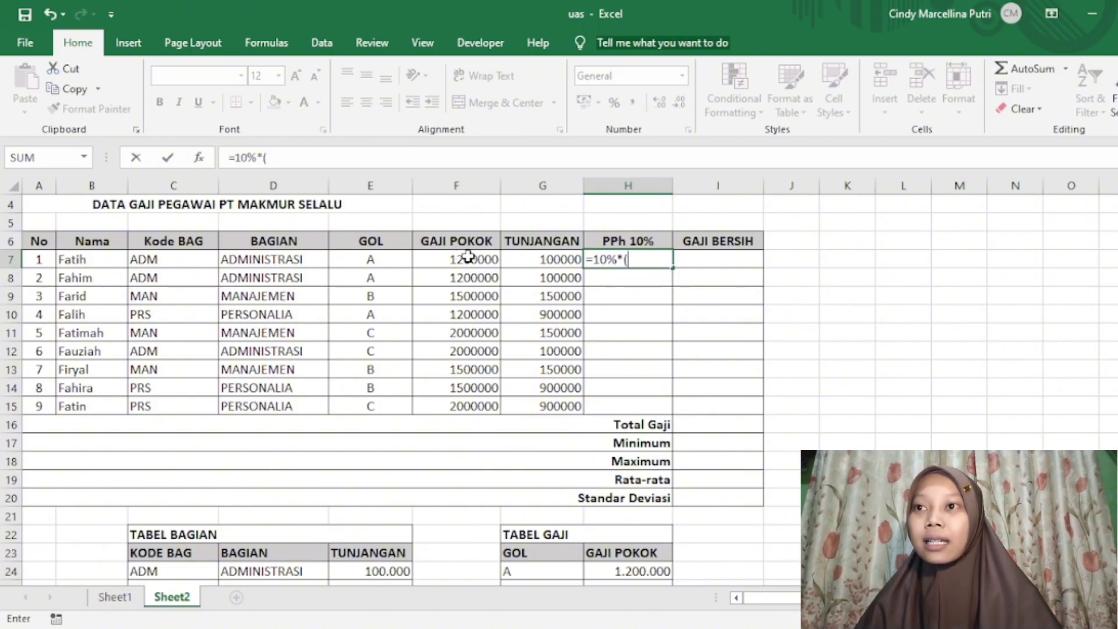
pyautogui.click(468, 257)
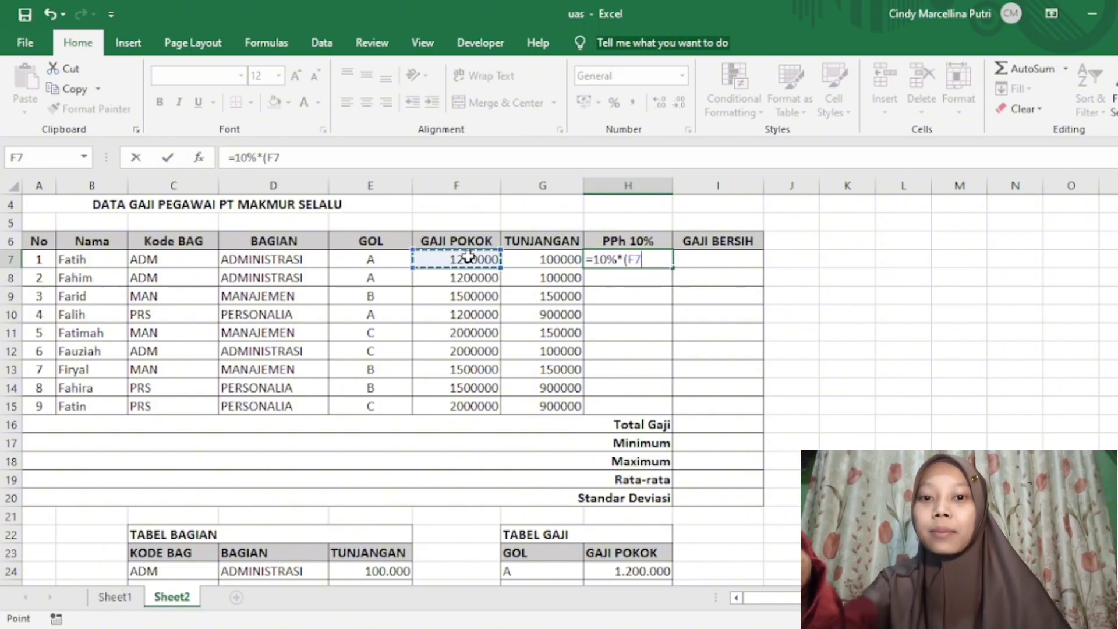
pyautogui.write('+')
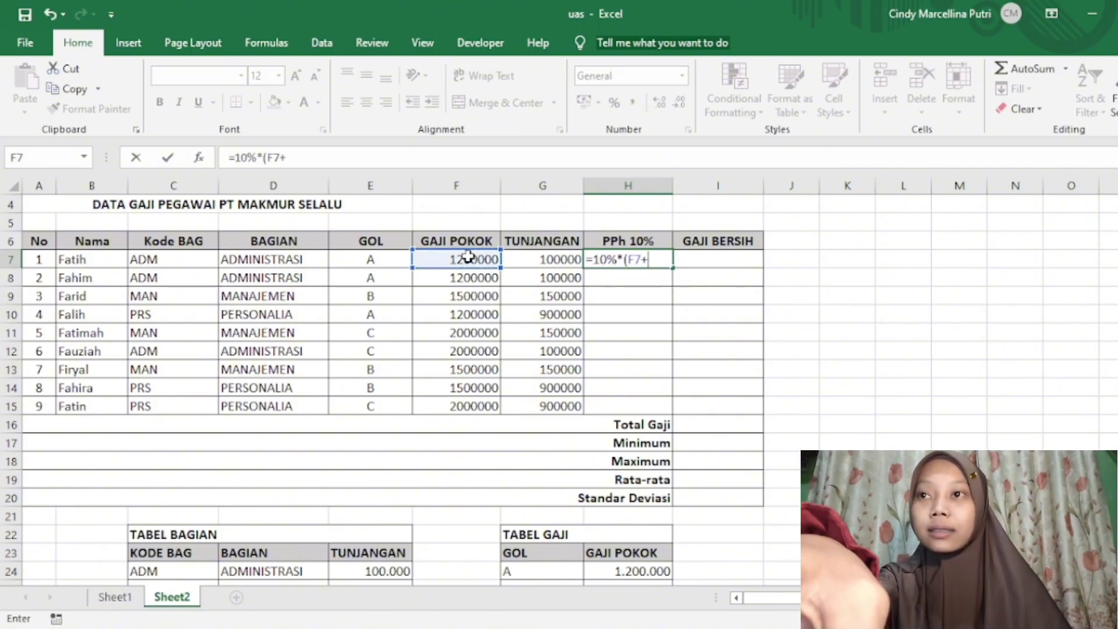
pyautogui.click(533, 259)
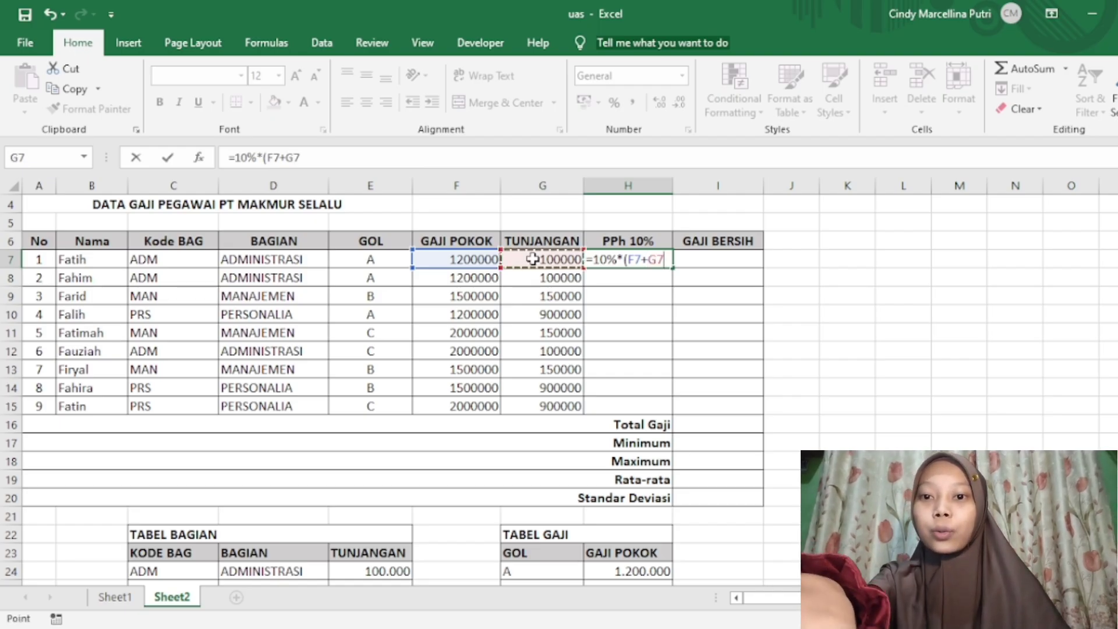
pyautogui.write(')')
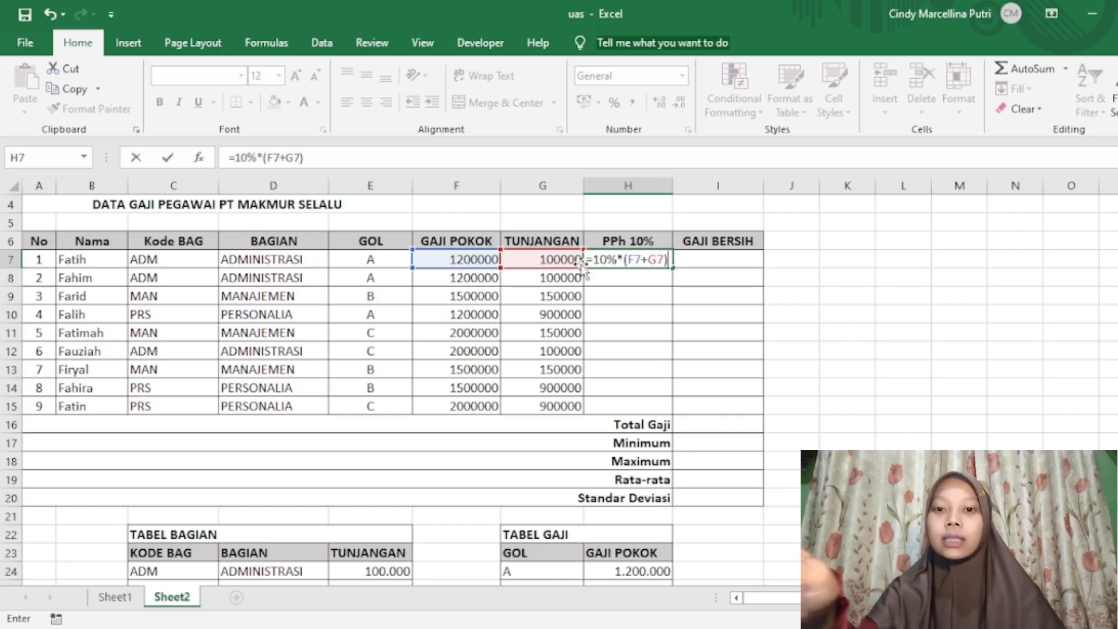
pyautogui.press('Return')
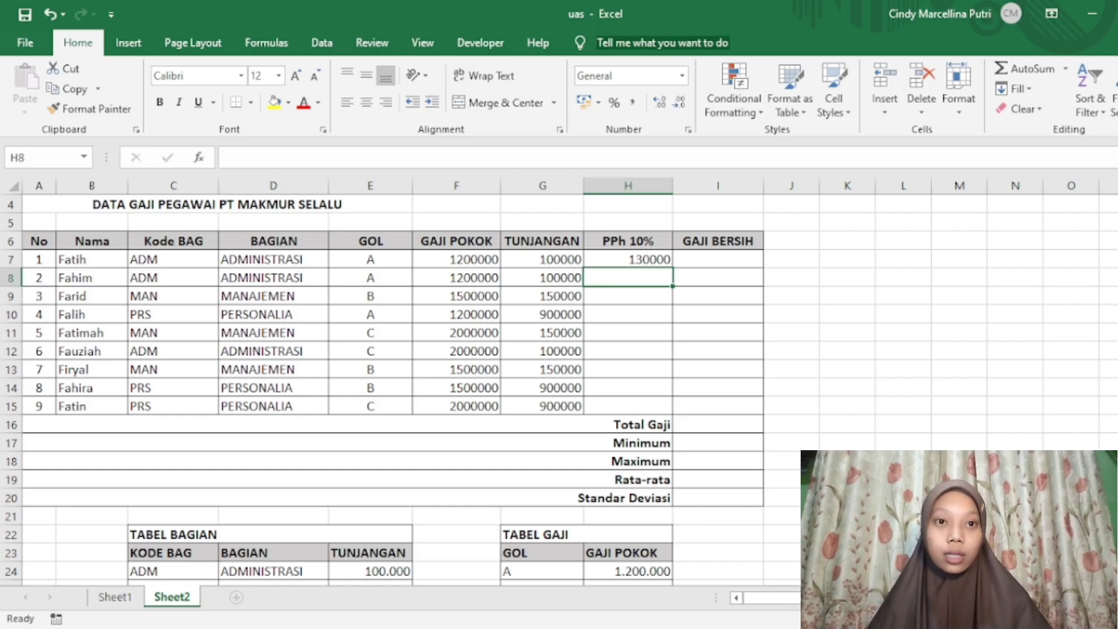
# Step: Copy the H7 tax formula down the PPh 10% column through H15 and check the copied formulas
pyautogui.click(636, 253)
pyautogui.moveTo(672, 269); pyautogui.dragTo(677, 409)
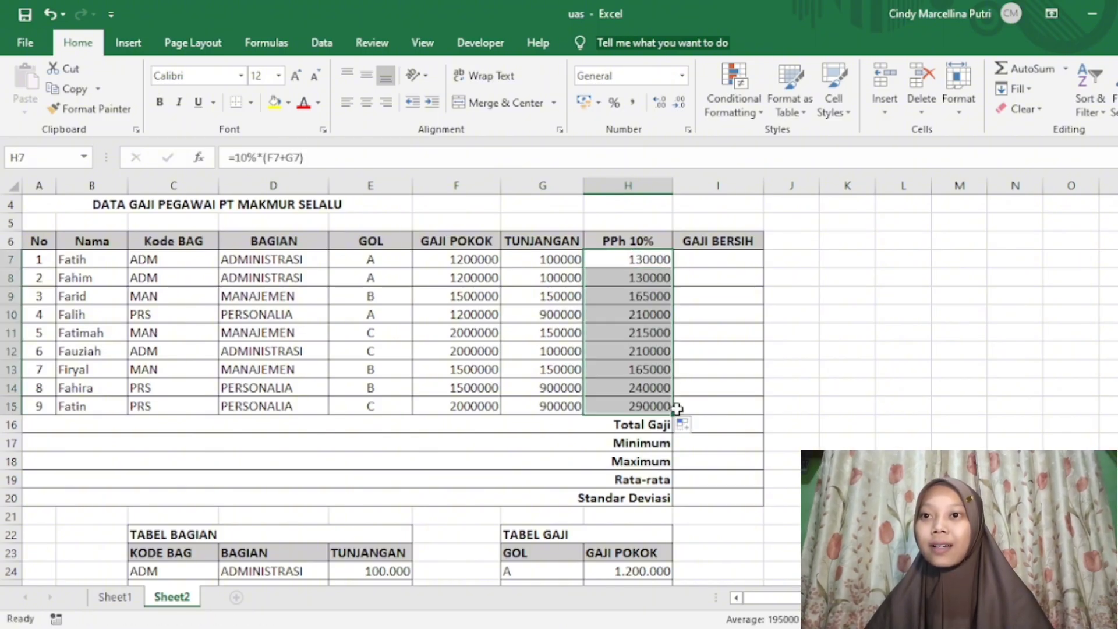
pyautogui.click(619, 336)
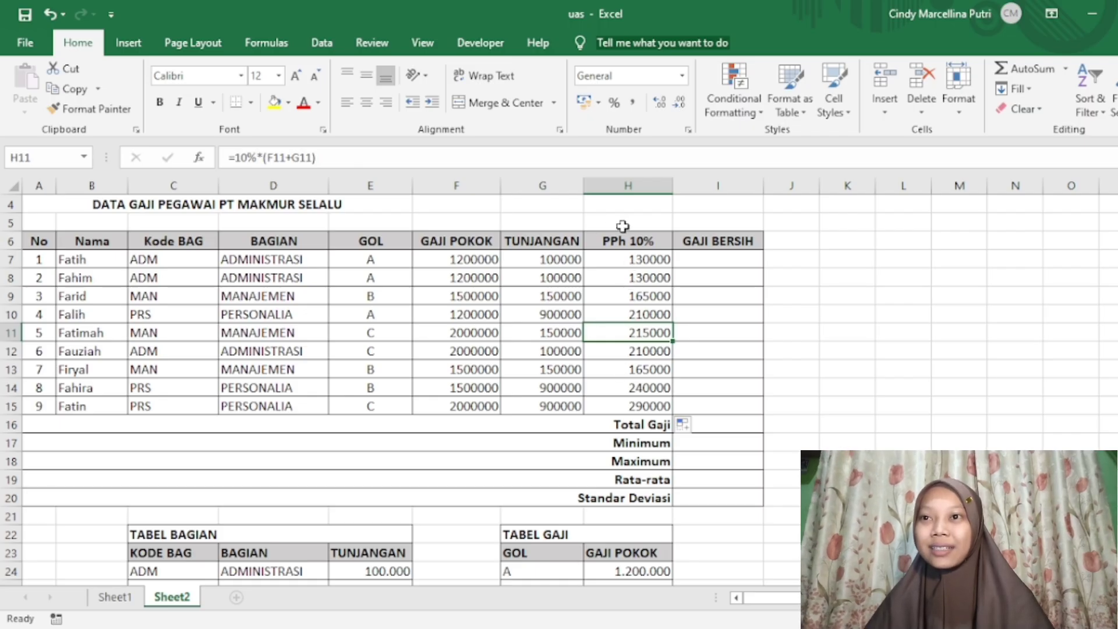
pyautogui.click(627, 262)
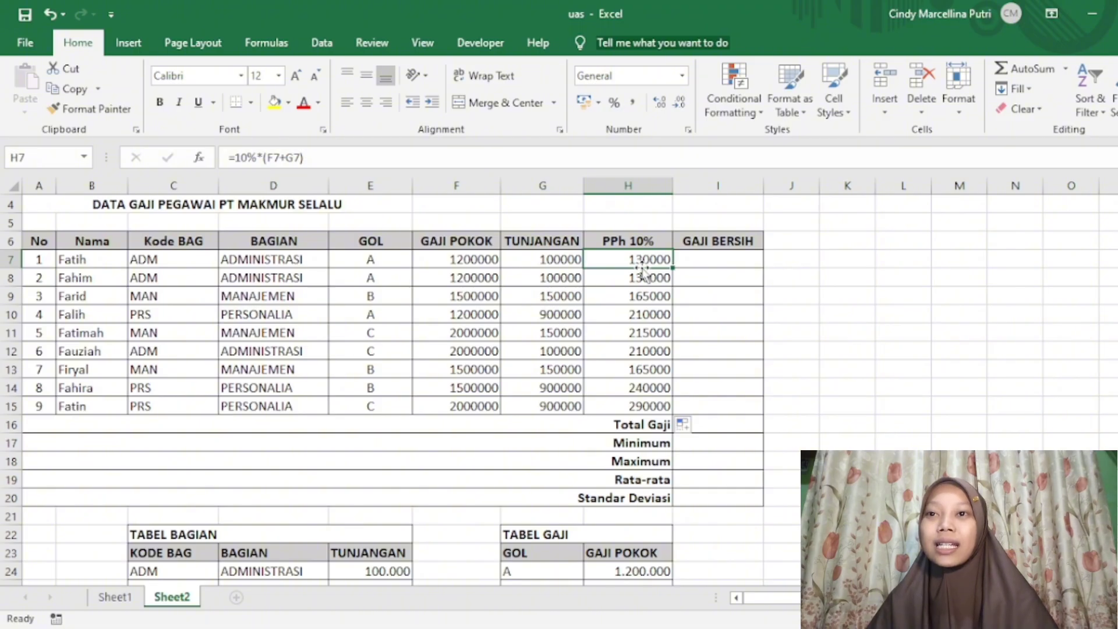
# Step: Calculate the first employee's GAJI BERSIH in I7 with the formula =F7+G7-H7
pyautogui.click(705, 258)
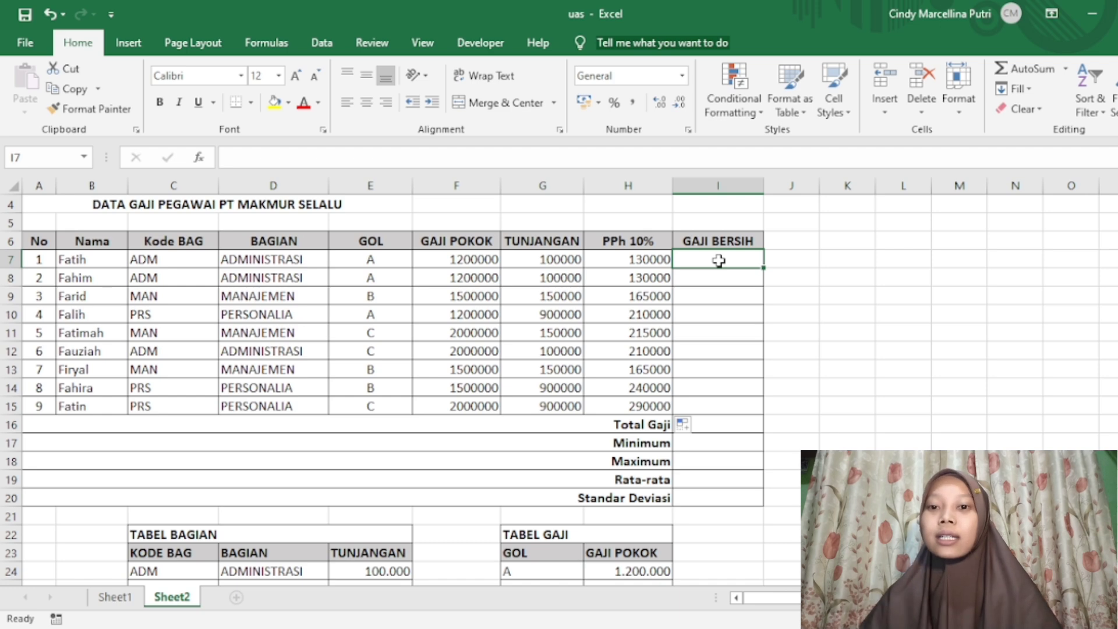
pyautogui.write('=')
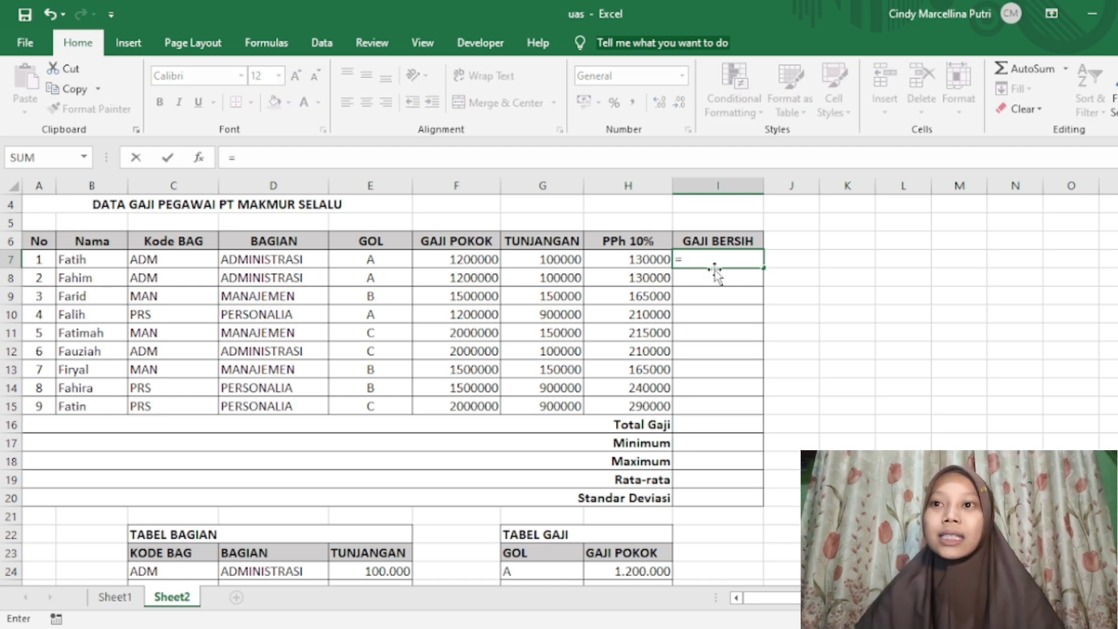
pyautogui.click(475, 260)
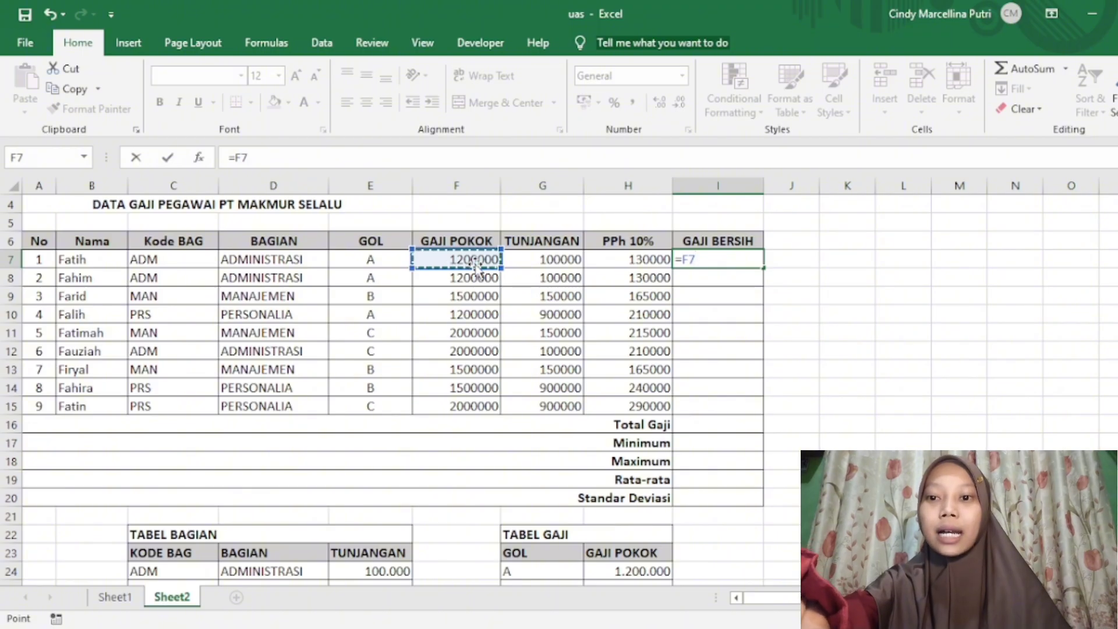
pyautogui.write('+')
pyautogui.click(550, 260)
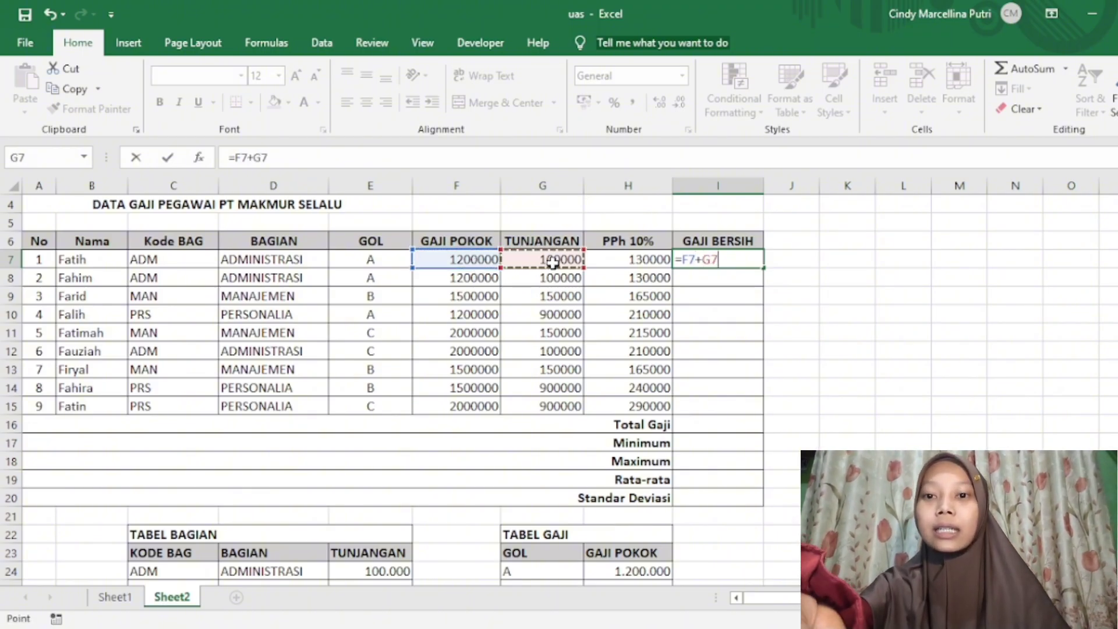
pyautogui.write('-')
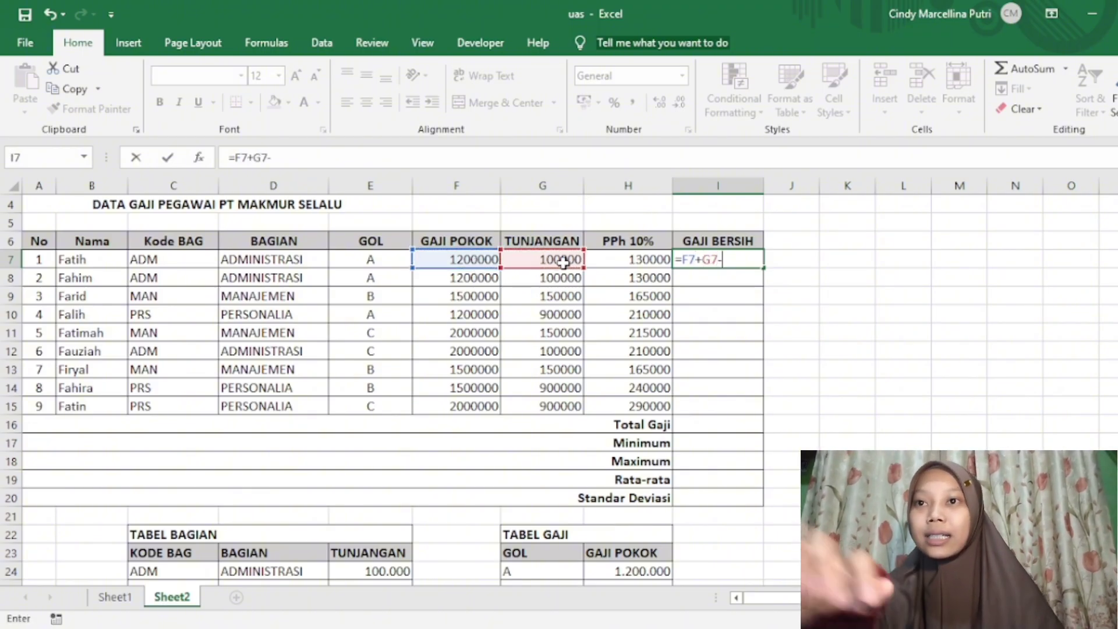
pyautogui.click(623, 260)
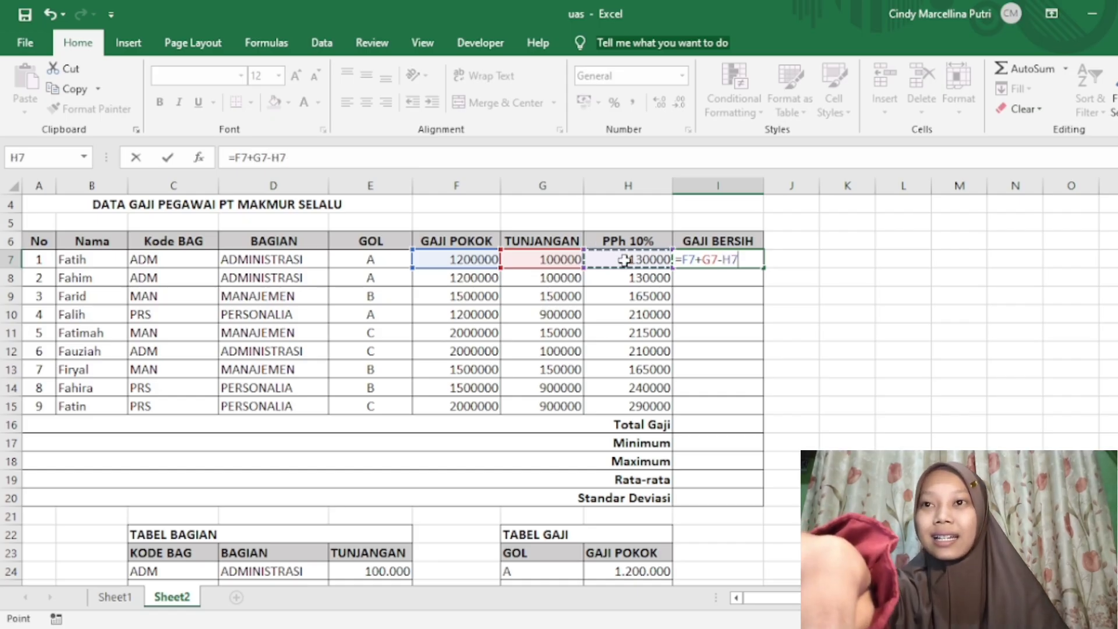
pyautogui.press('Return')
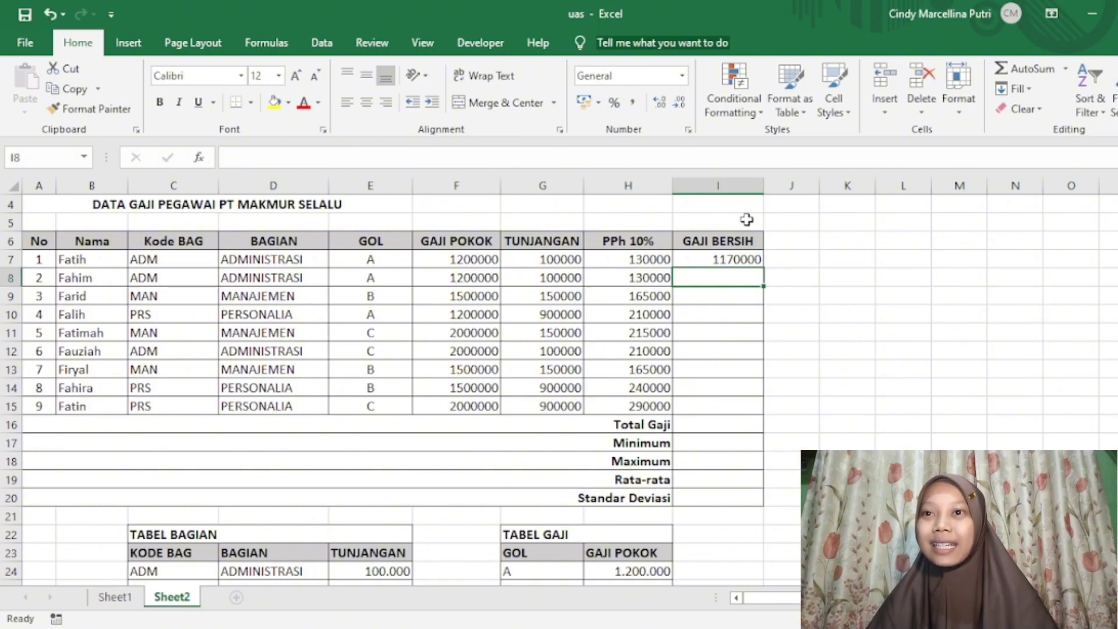
# Step: Copy the I7 net salary formula down the GAJI BERSIH column through I15 and check the copied formulas
pyautogui.click(723, 262)
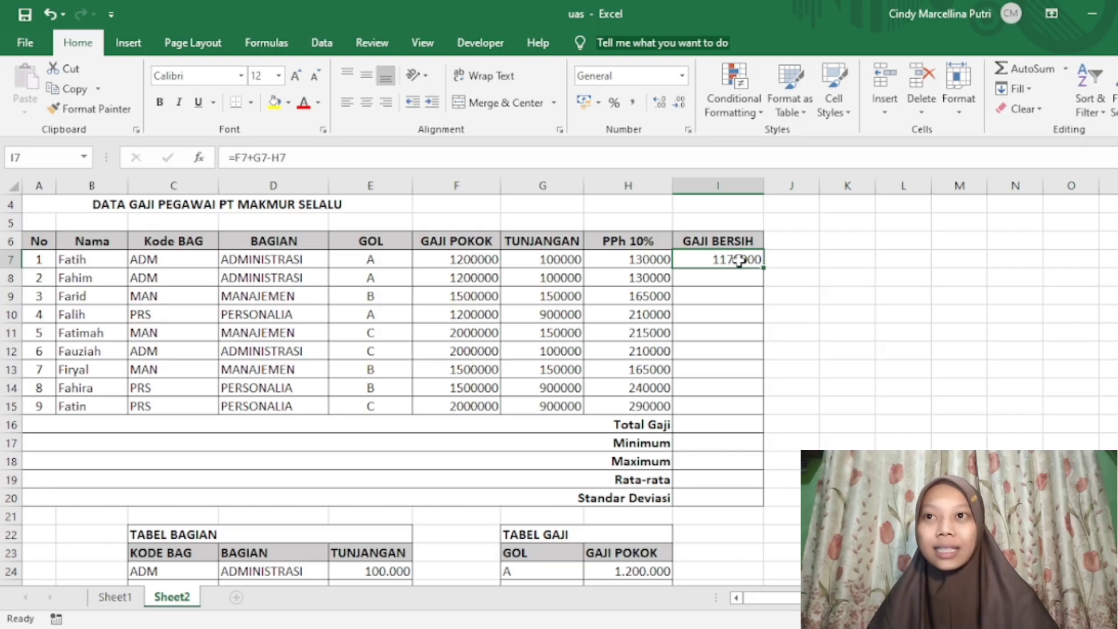
pyautogui.moveTo(763, 266); pyautogui.dragTo(773, 413)
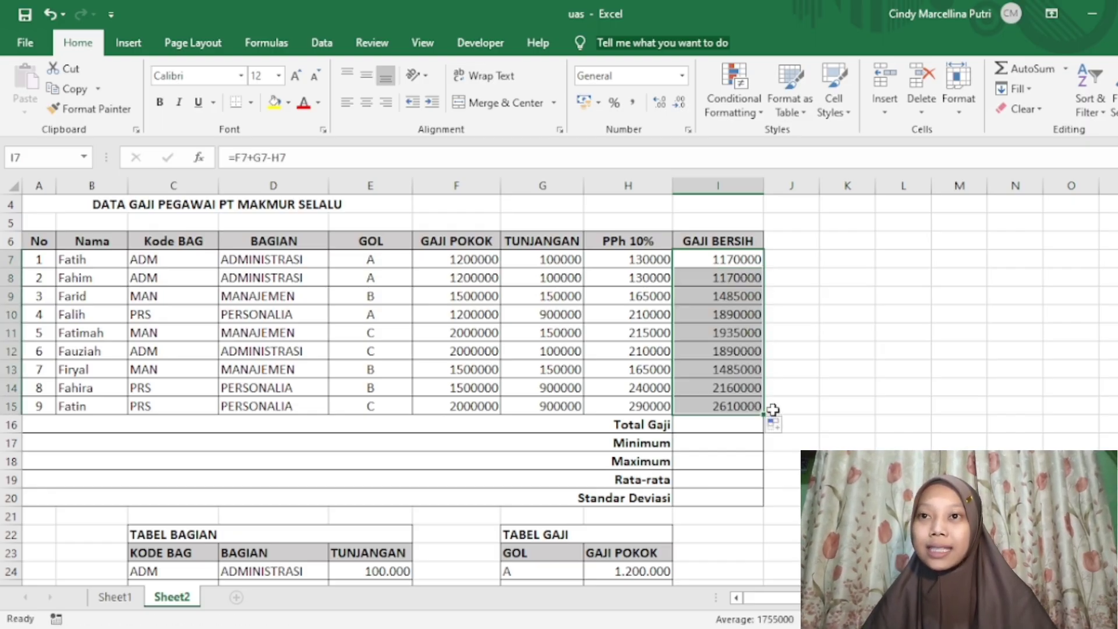
pyautogui.click(751, 279)
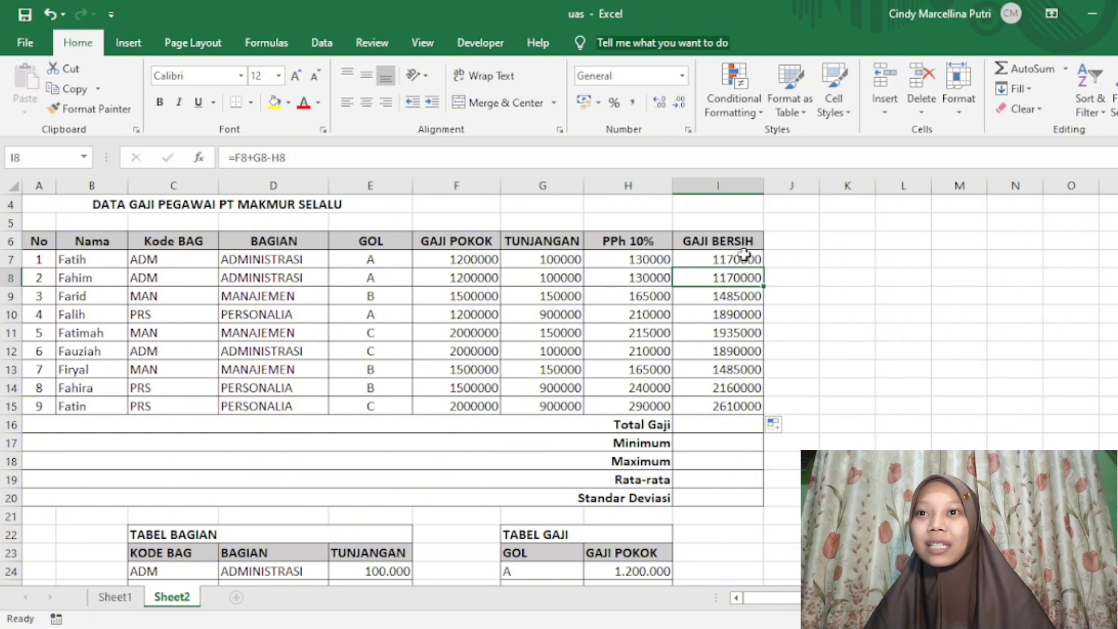
pyautogui.click(745, 261)
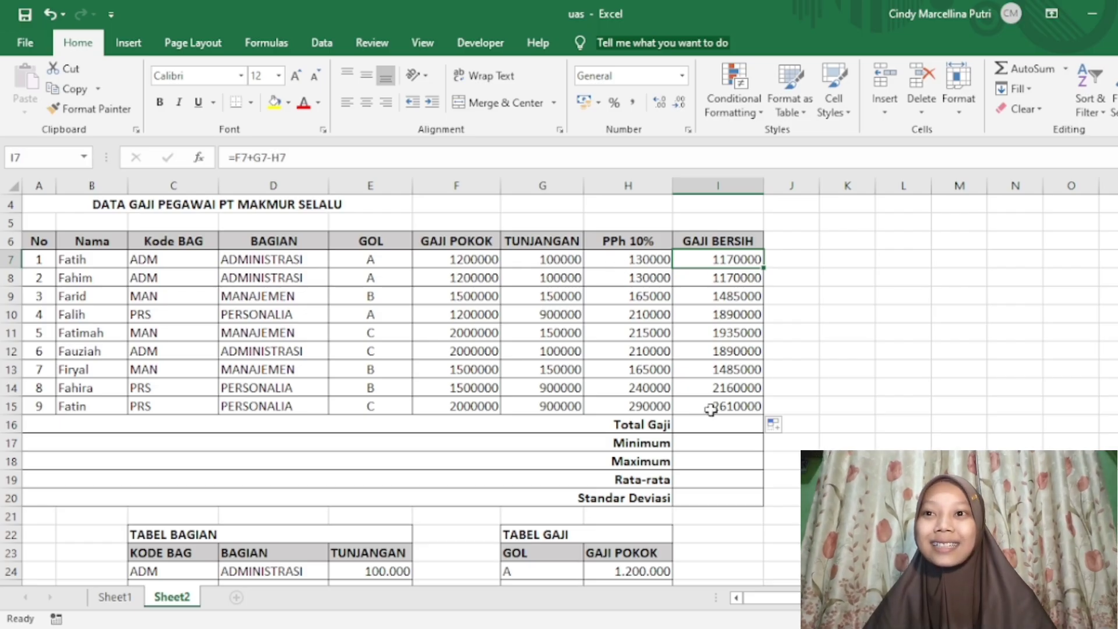
# Step: Calculate Total Gaji in I16 with a SUM formula over the net salaries in I7:I15
pyautogui.scroll(-1, 712, 412)
pyautogui.click(718, 371)
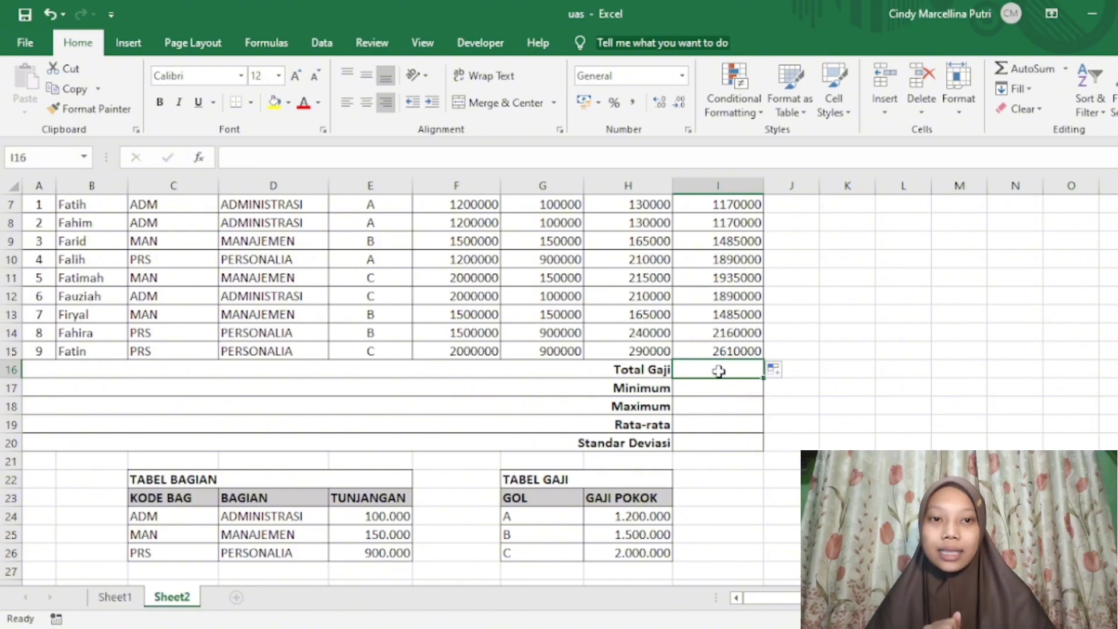
pyautogui.write('=')
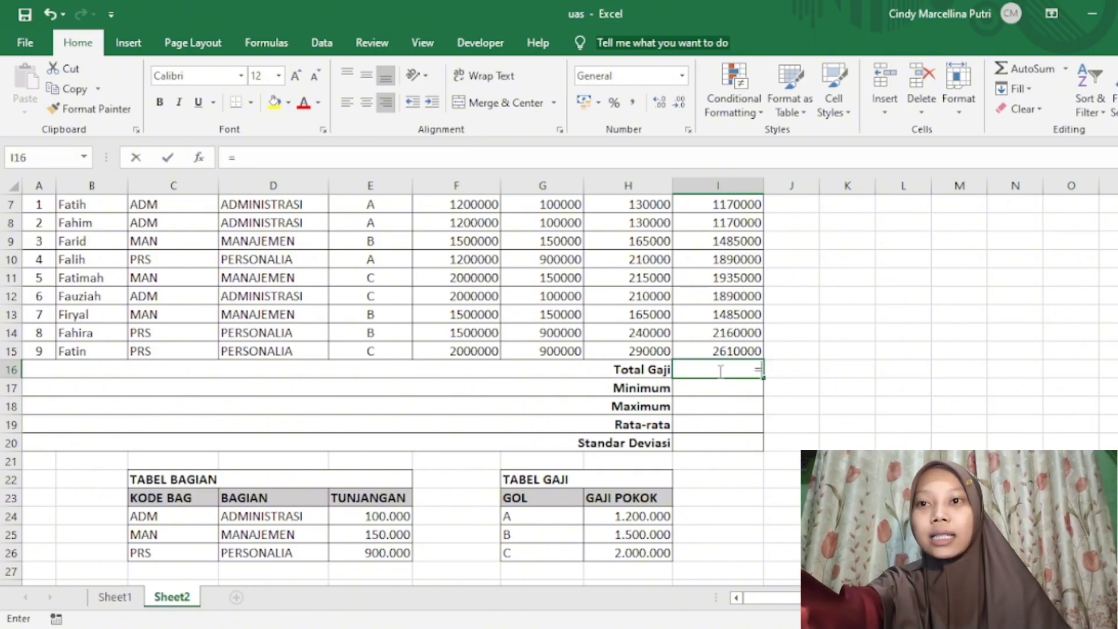
pyautogui.write('sum')
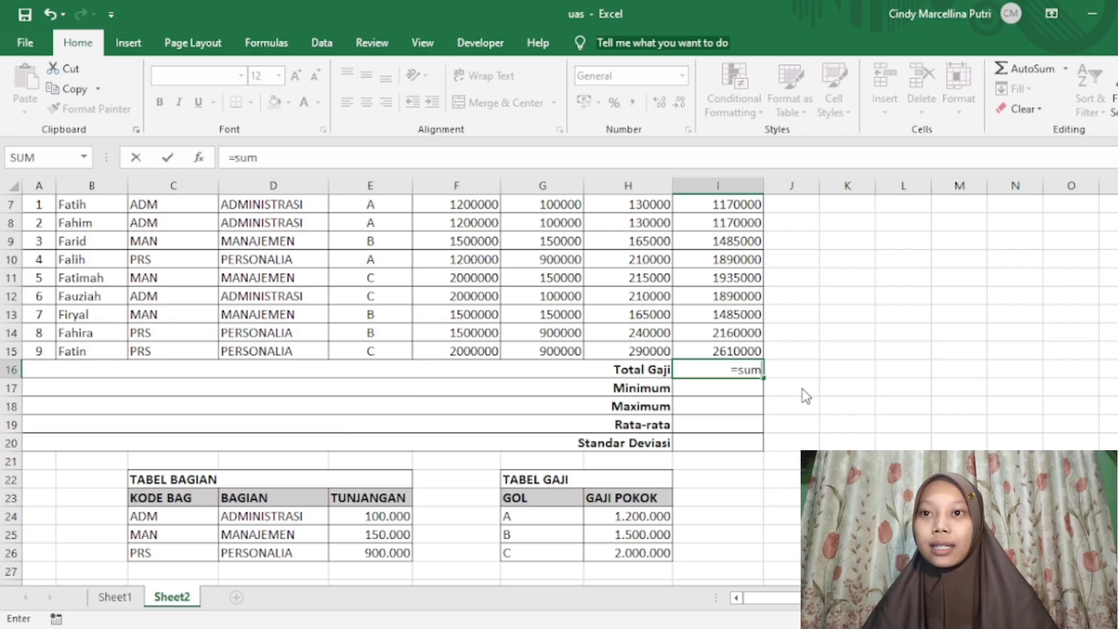
pyautogui.press('Tab')
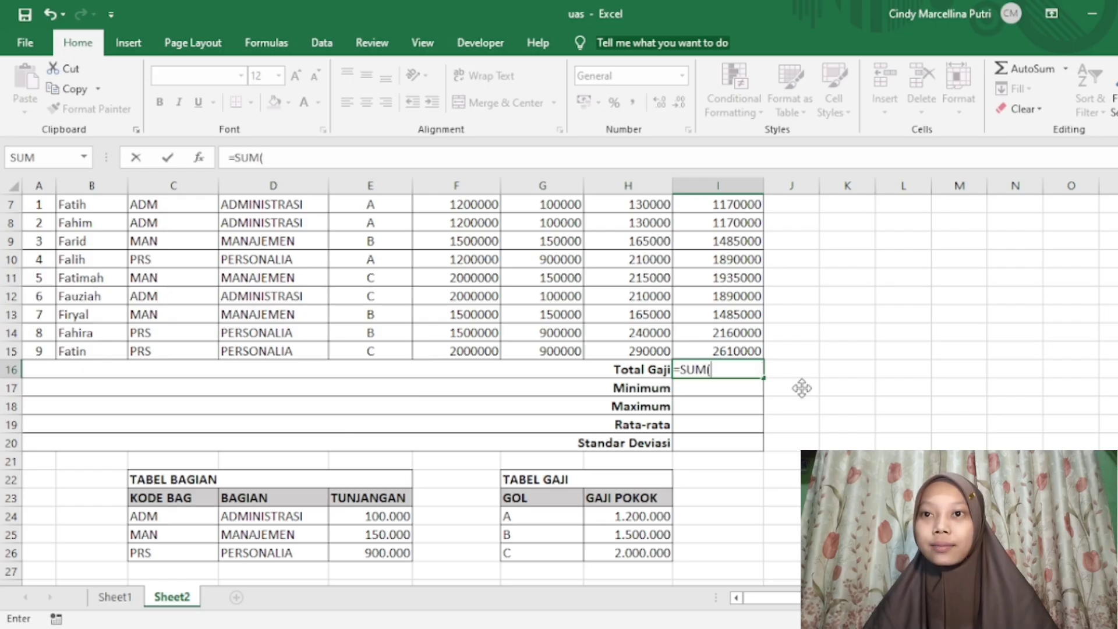
pyautogui.scroll(1, 742, 322)
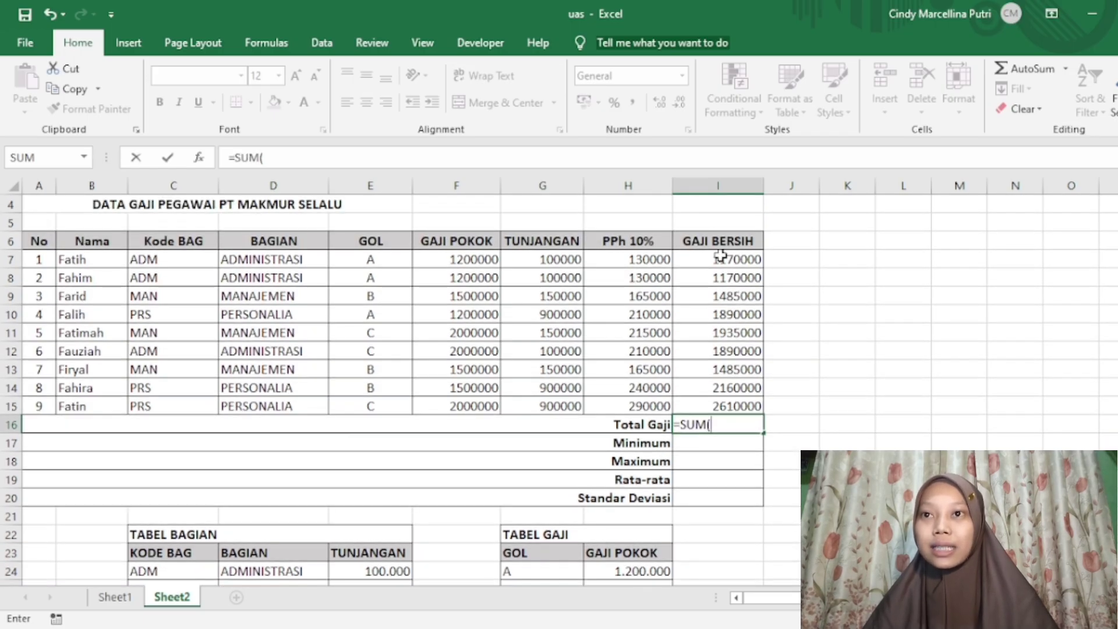
pyautogui.moveTo(720, 259); pyautogui.dragTo(726, 401)
pyautogui.press('Return')
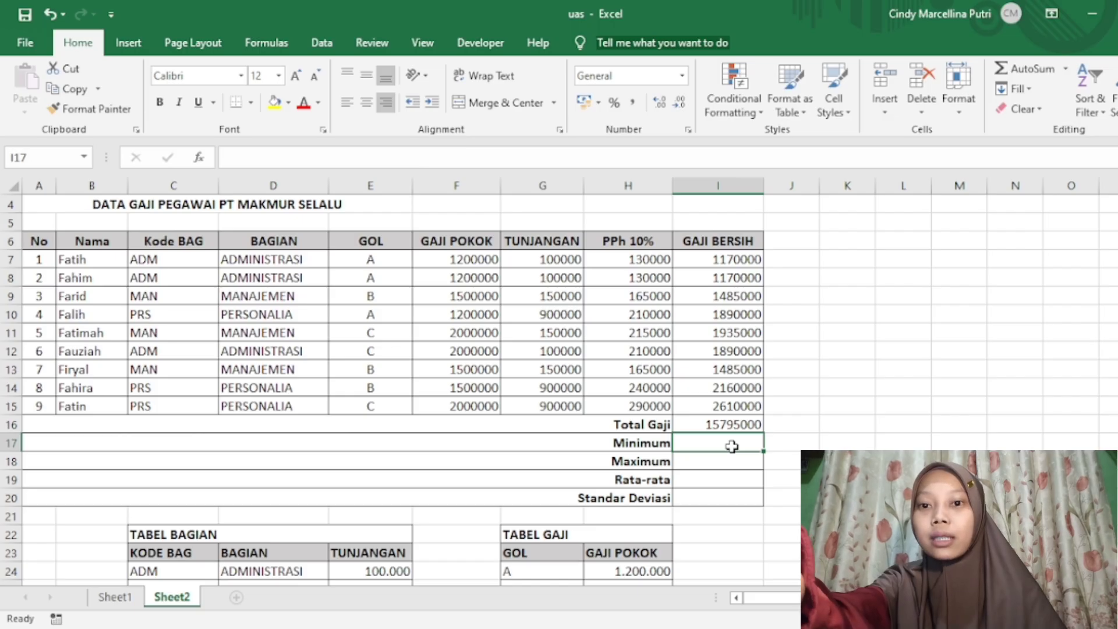
# Step: Calculate the Minimum net salary in I17 with a MIN formula over I7:I15
pyautogui.write('=min')
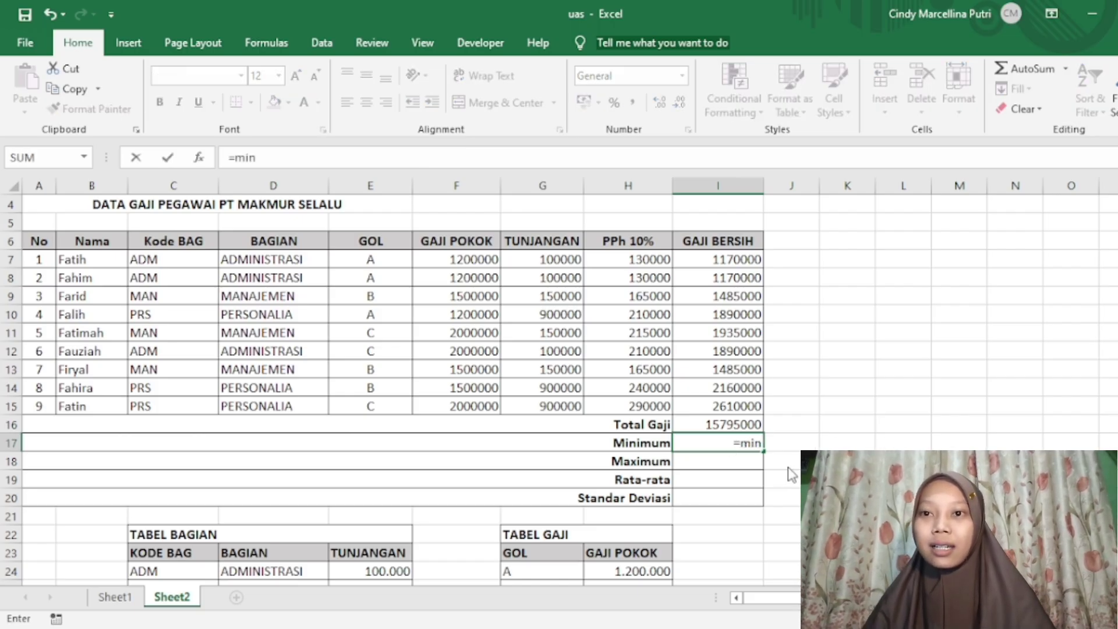
pyautogui.press('Tab')
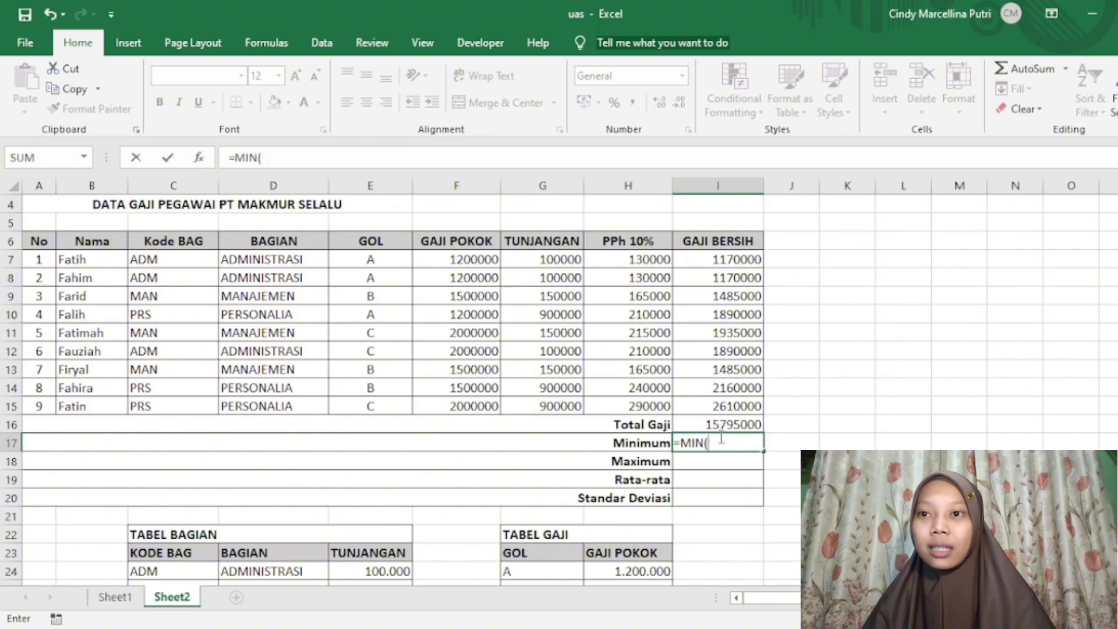
pyautogui.moveTo(741, 259); pyautogui.dragTo(742, 406)
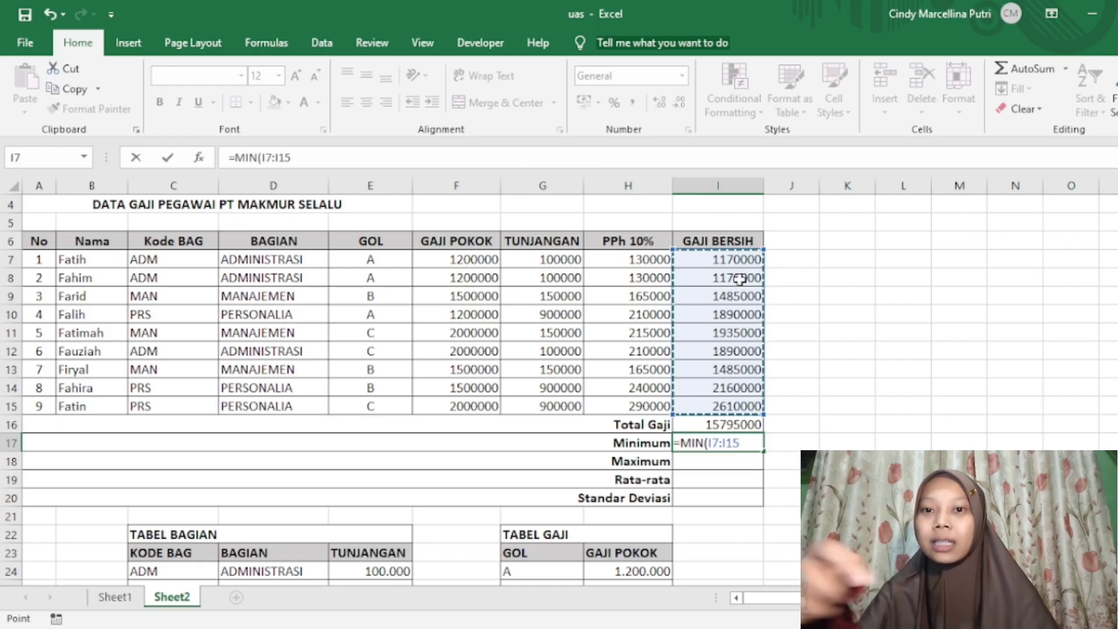
pyautogui.press('Return')
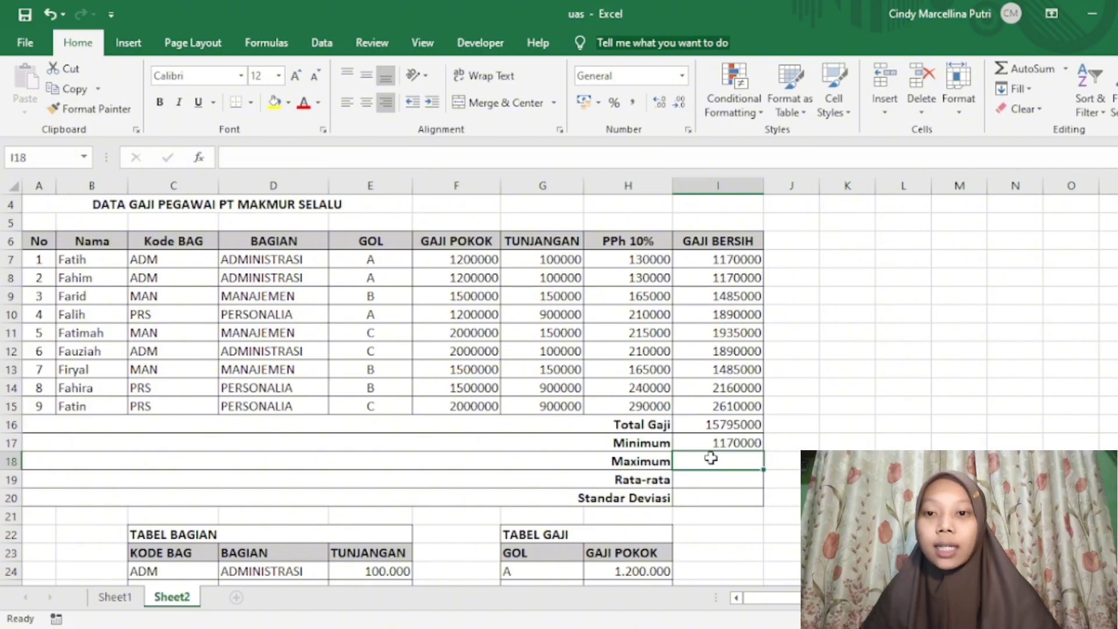
# Step: Calculate the Maximum net salary in I18 with a MAX formula over I7:I15
pyautogui.write('=')
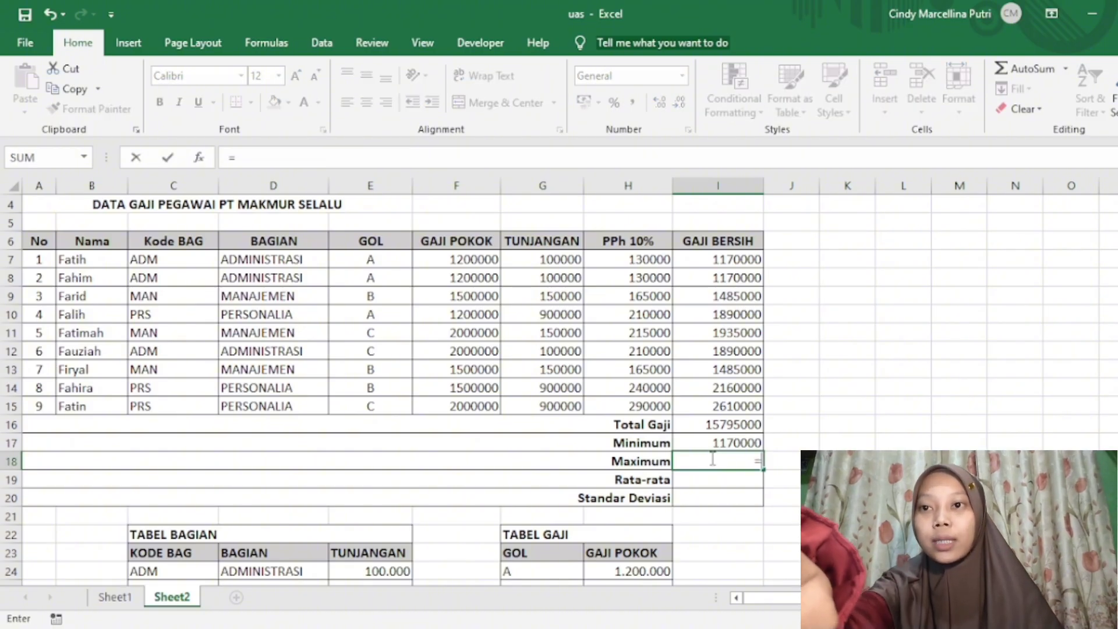
pyautogui.write('max')
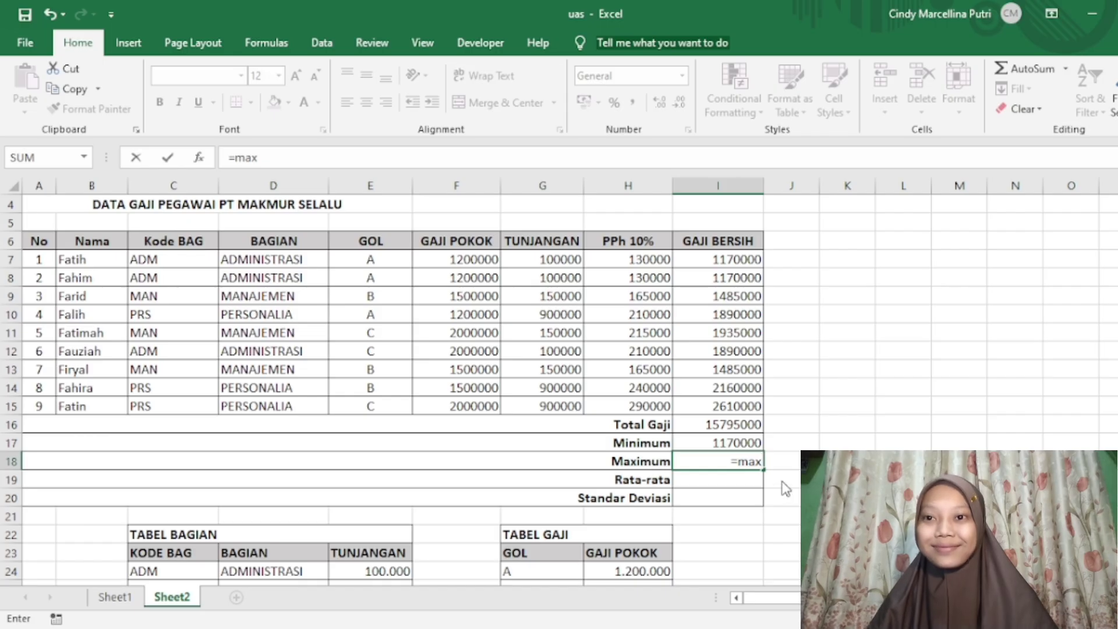
pyautogui.press('Tab')
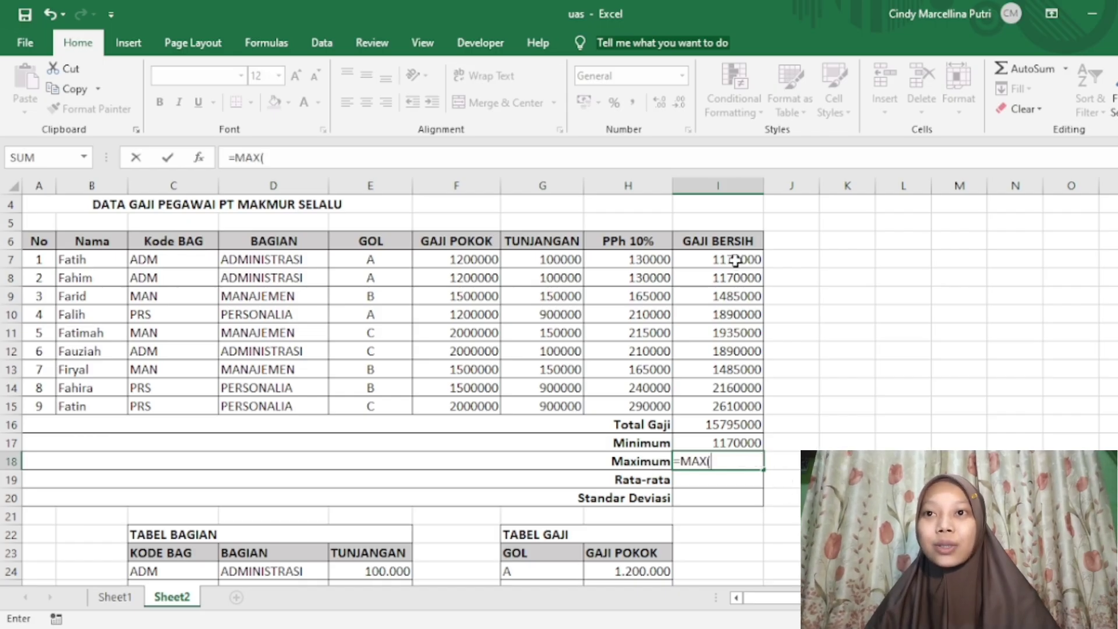
pyautogui.moveTo(735, 258); pyautogui.dragTo(732, 402)
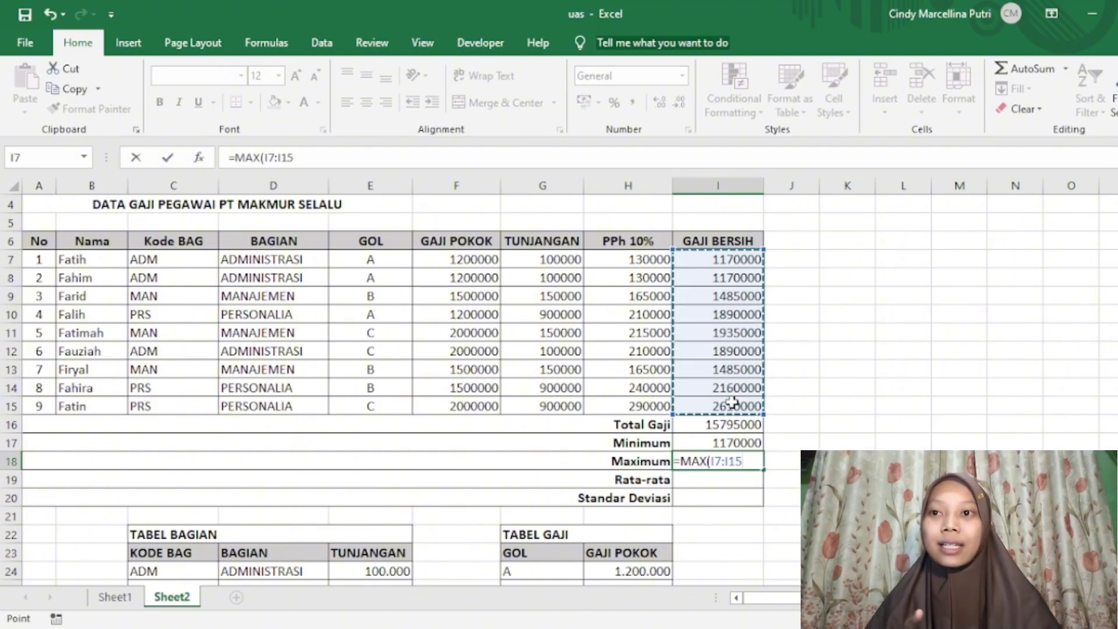
pyautogui.press('Return')
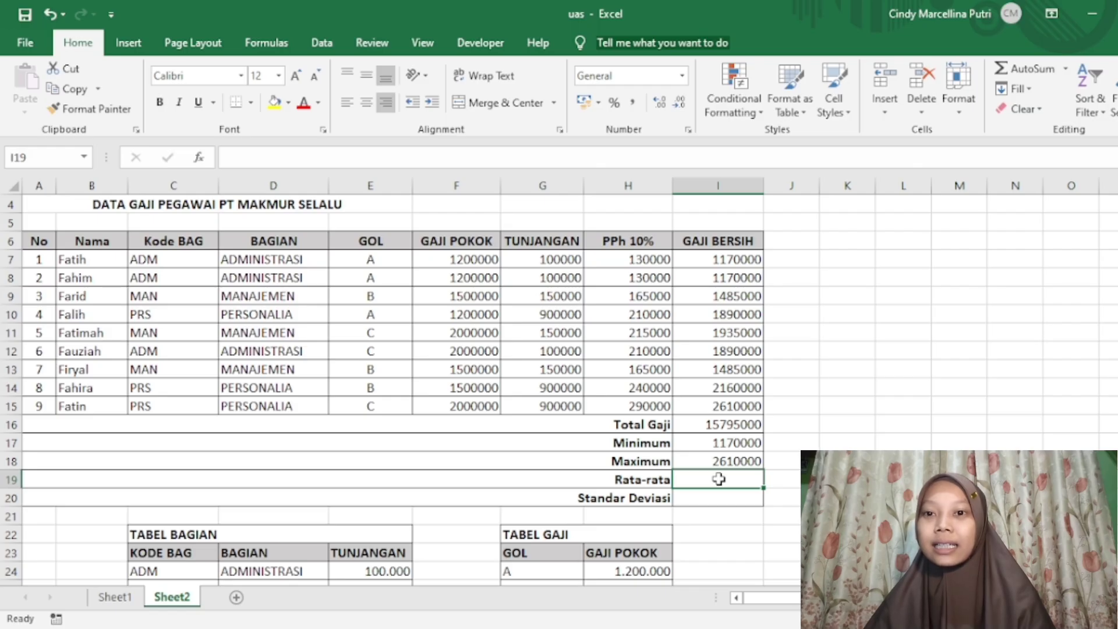
# Step: Calculate the Rata-rata net salary in I19 with an AVERAGE formula over I7:I15
pyautogui.write('=')
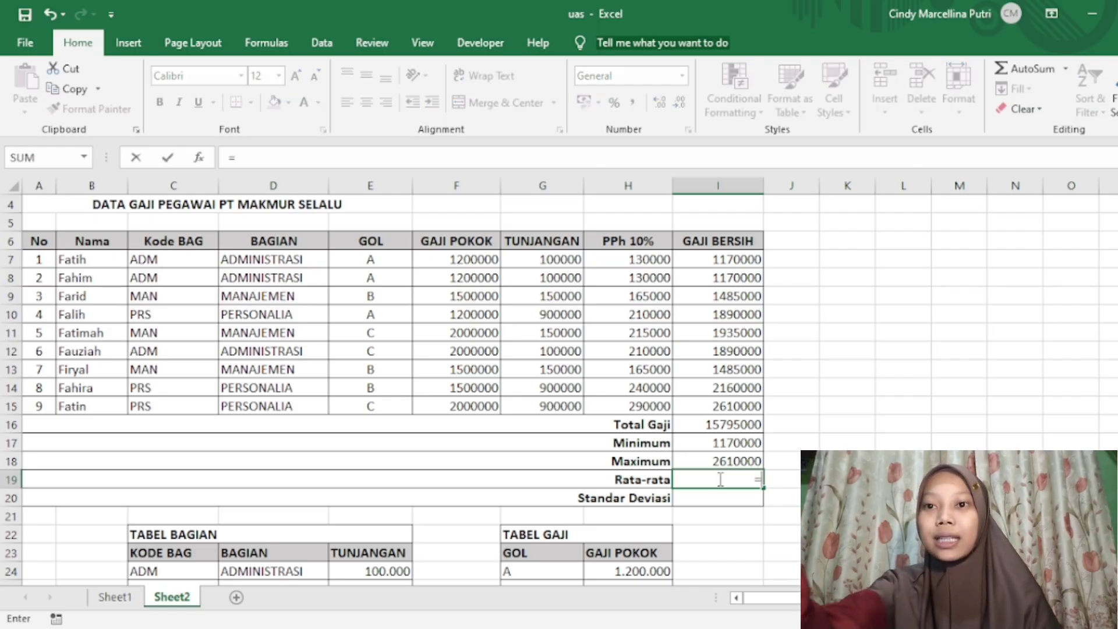
pyautogui.write('av')
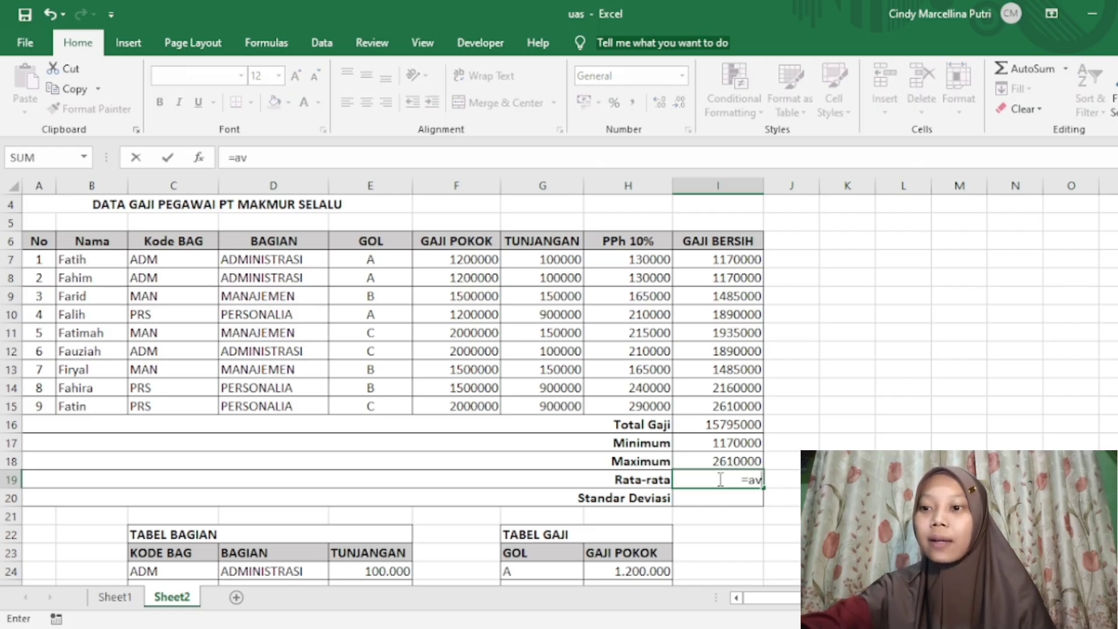
pyautogui.write('erage')
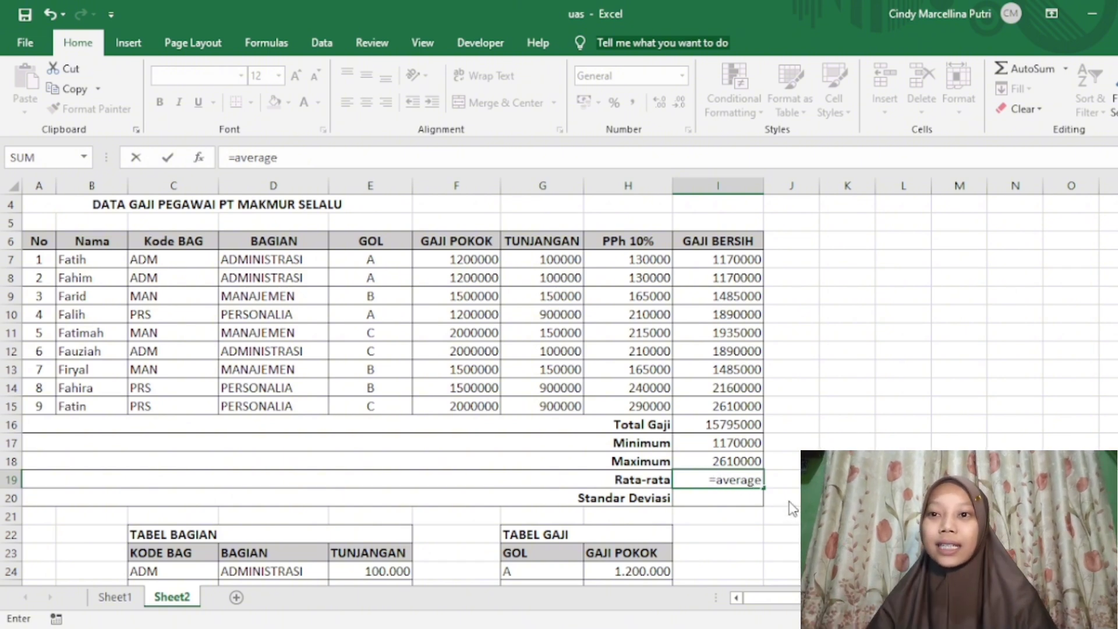
pyautogui.press('Tab')
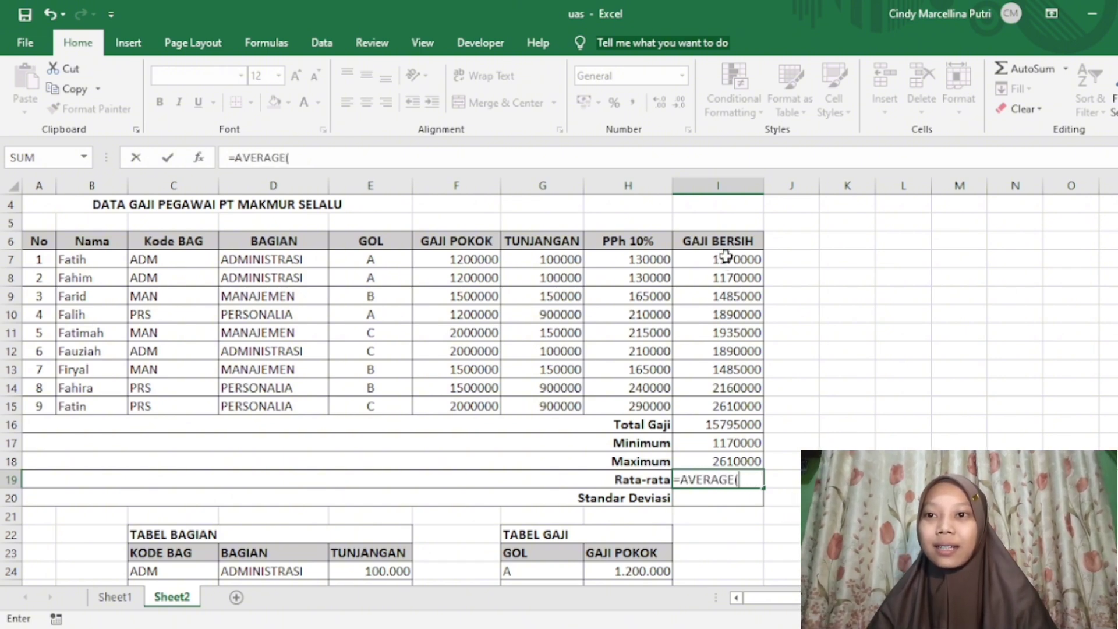
pyautogui.moveTo(727, 256); pyautogui.dragTo(732, 401)
pyautogui.write(')')
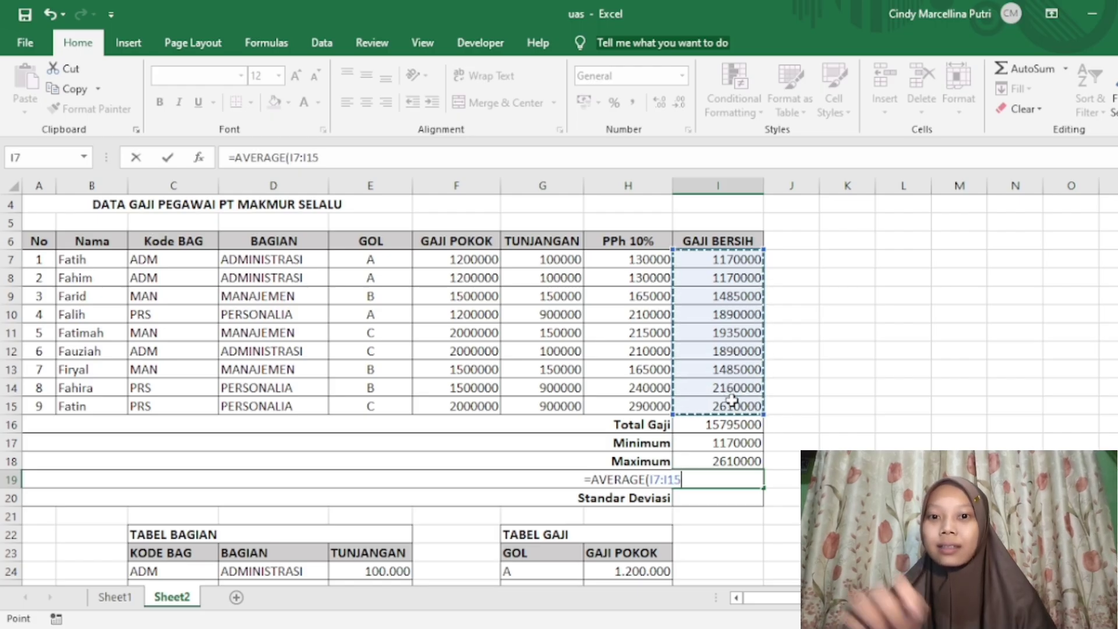
pyautogui.press('Return')
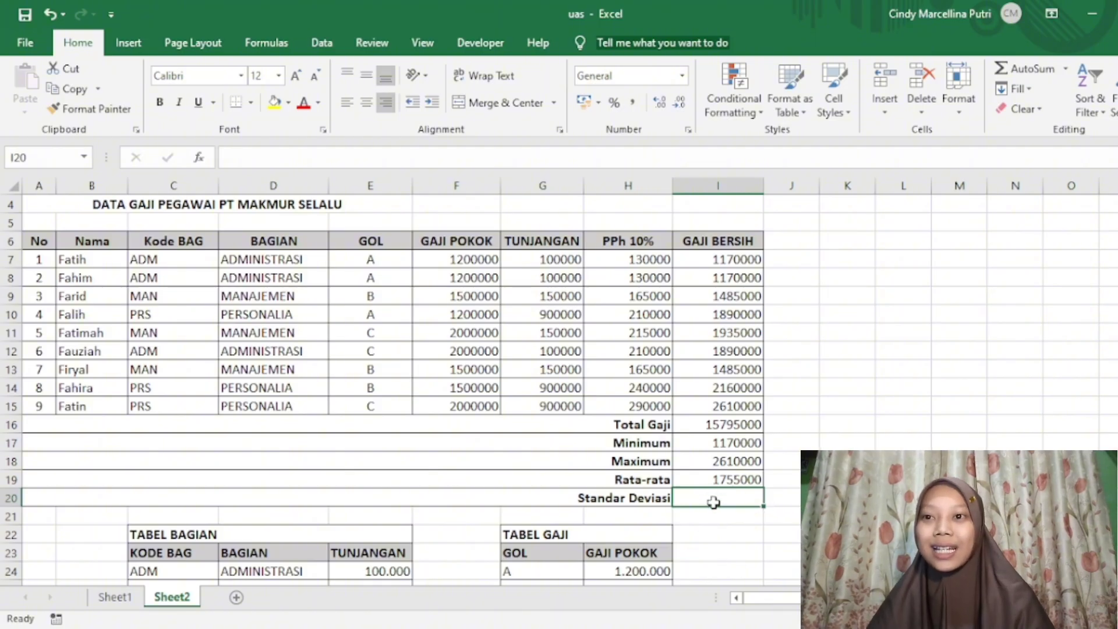
# Step: Calculate the Standar Deviasi of the net salaries in I20 with a STDEV formula over I7:I15
pyautogui.scroll(-1, 715, 494)
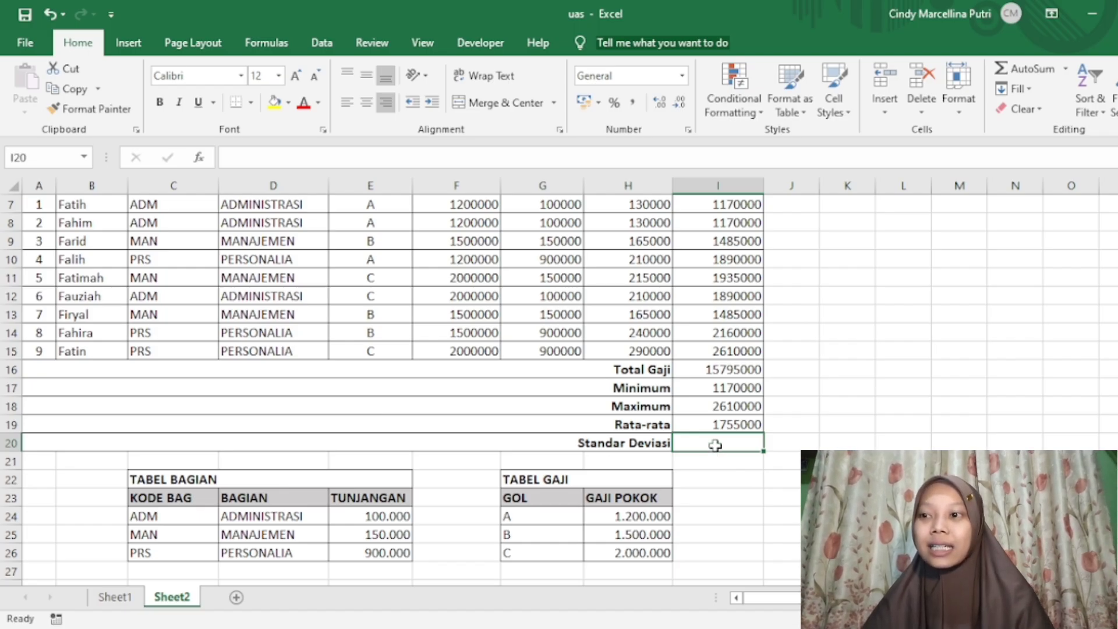
pyautogui.write('=stdev')
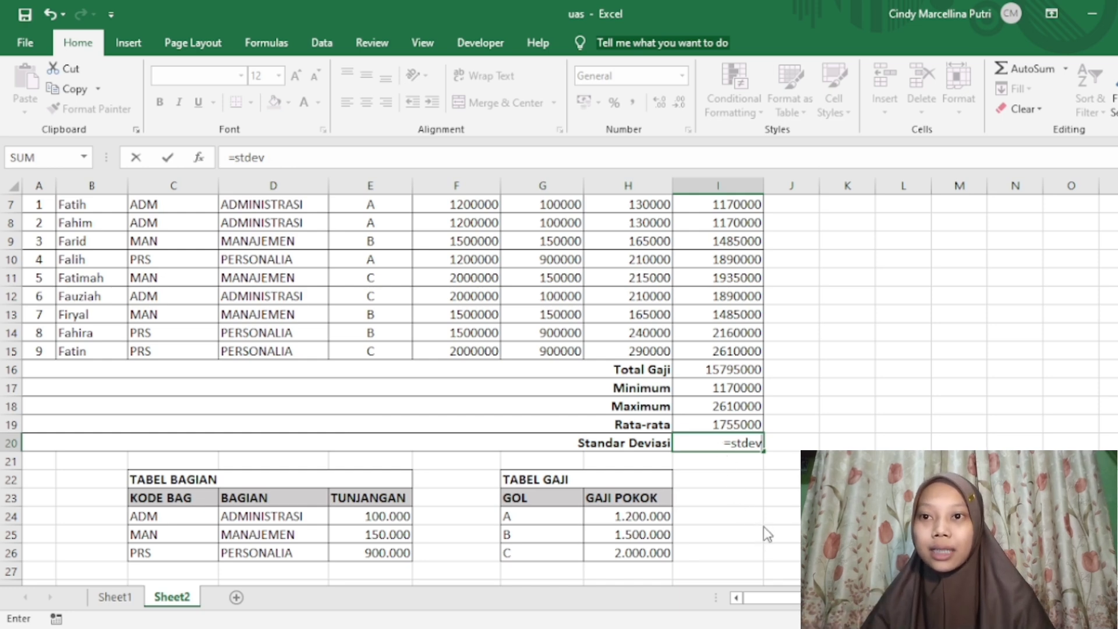
pyautogui.press('Tab')
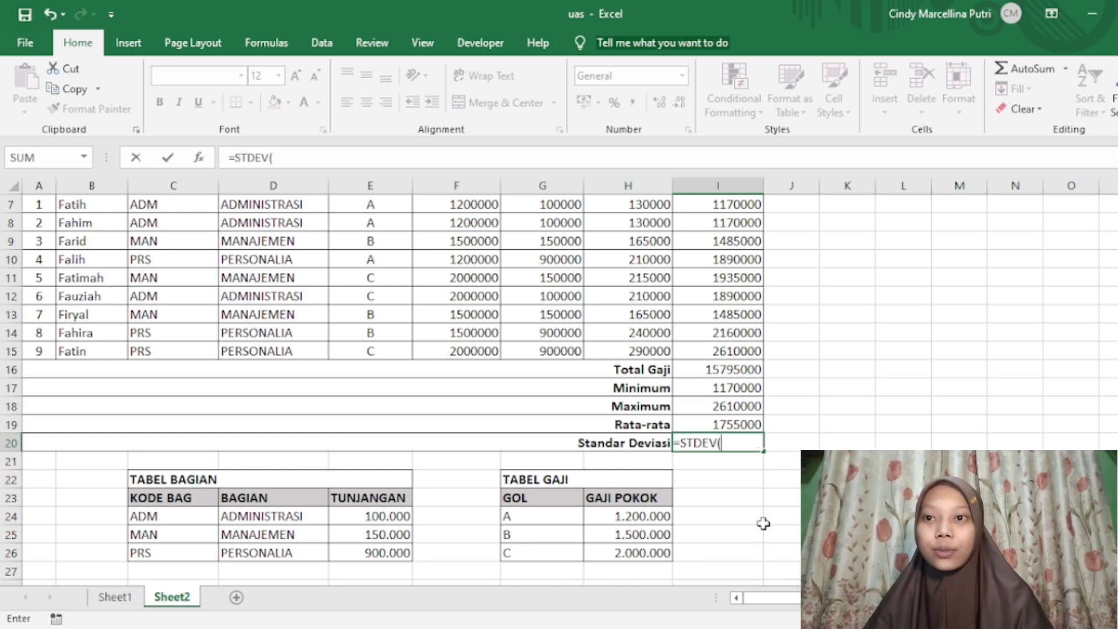
pyautogui.scroll(1, 726, 378)
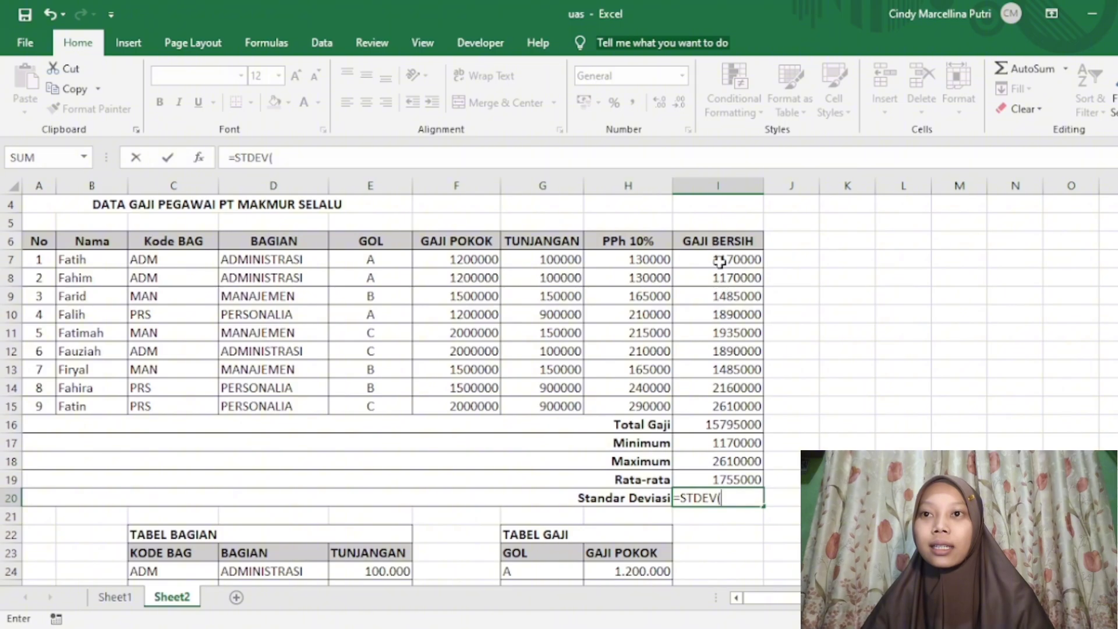
pyautogui.moveTo(724, 259); pyautogui.dragTo(728, 402)
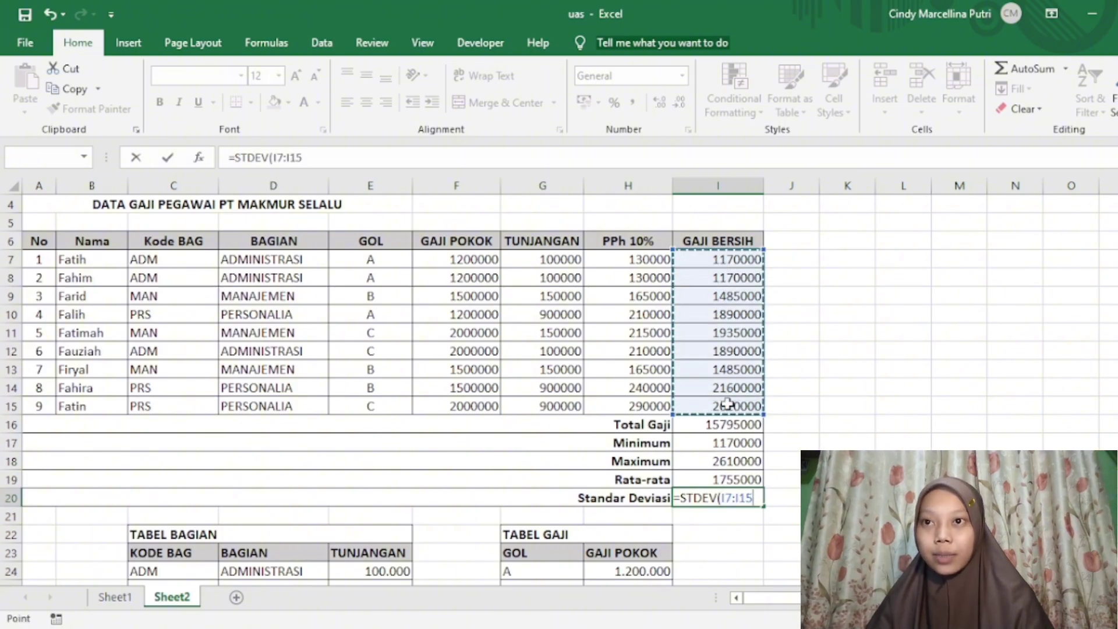
pyautogui.press('Return')
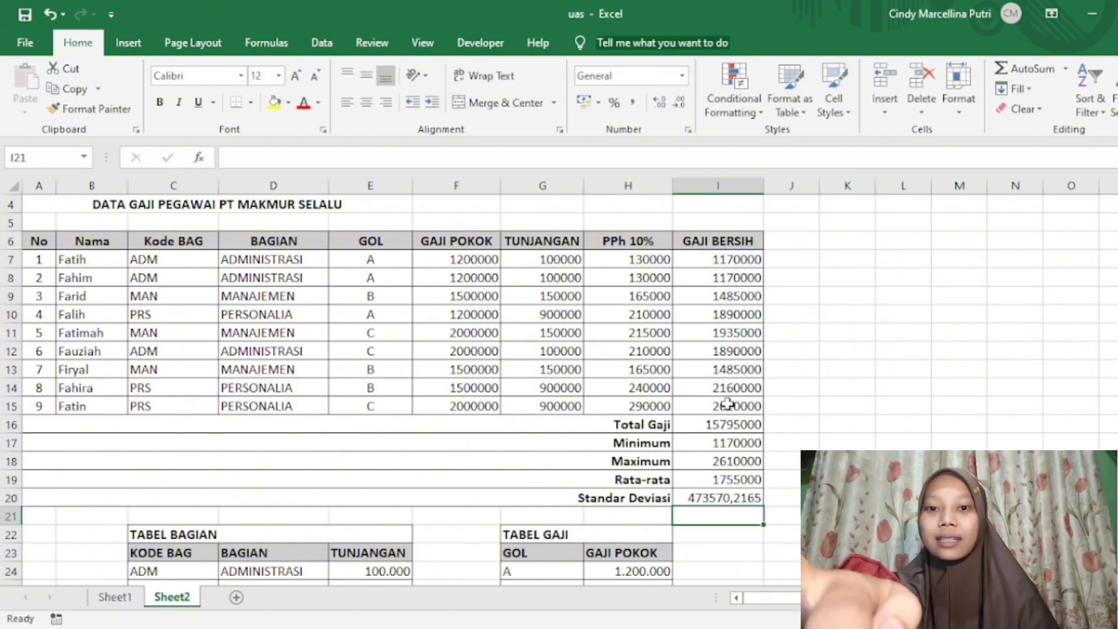
# Step: Review the completed salary table, its summary rows, and the TABEL BAGIAN and TABEL GAJI lookup tables below it
pyautogui.scroll(-1, 703, 446)
pyautogui.scroll(1, 703, 446)
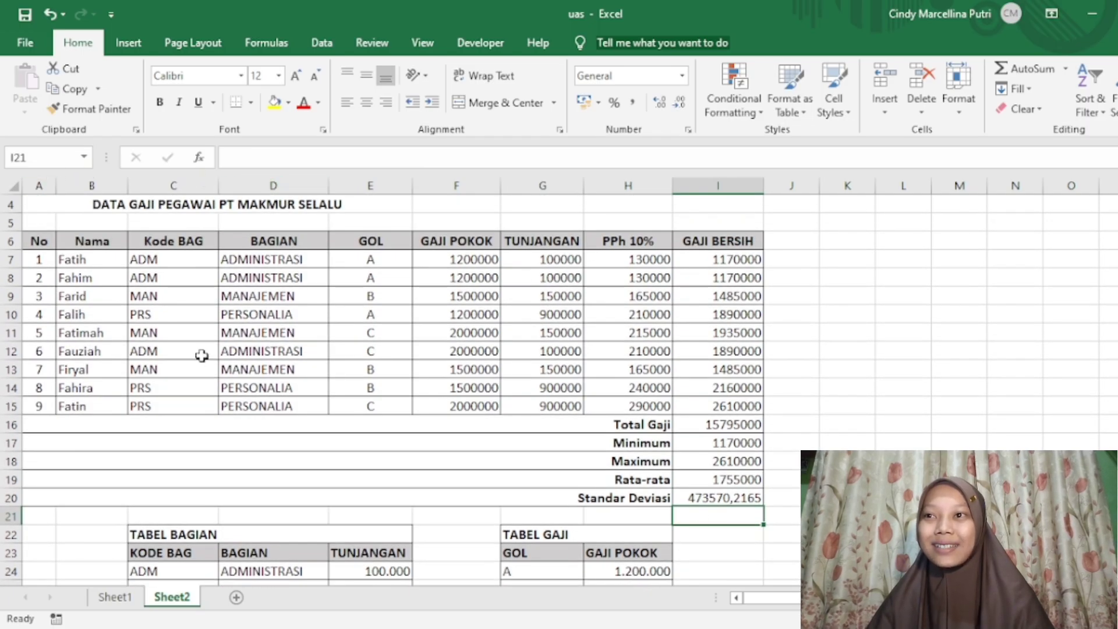
pyautogui.scroll(1, 163, 361)
pyautogui.scroll(-1, 162, 359)
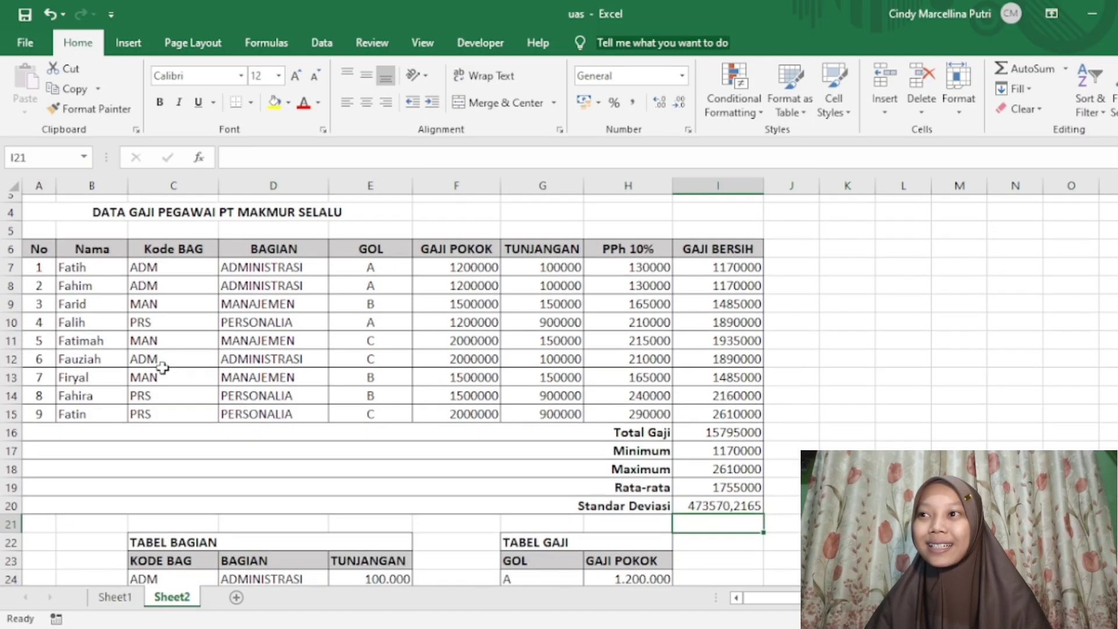
pyautogui.scroll(-3, 162, 363)
pyautogui.scroll(3, 163, 366)
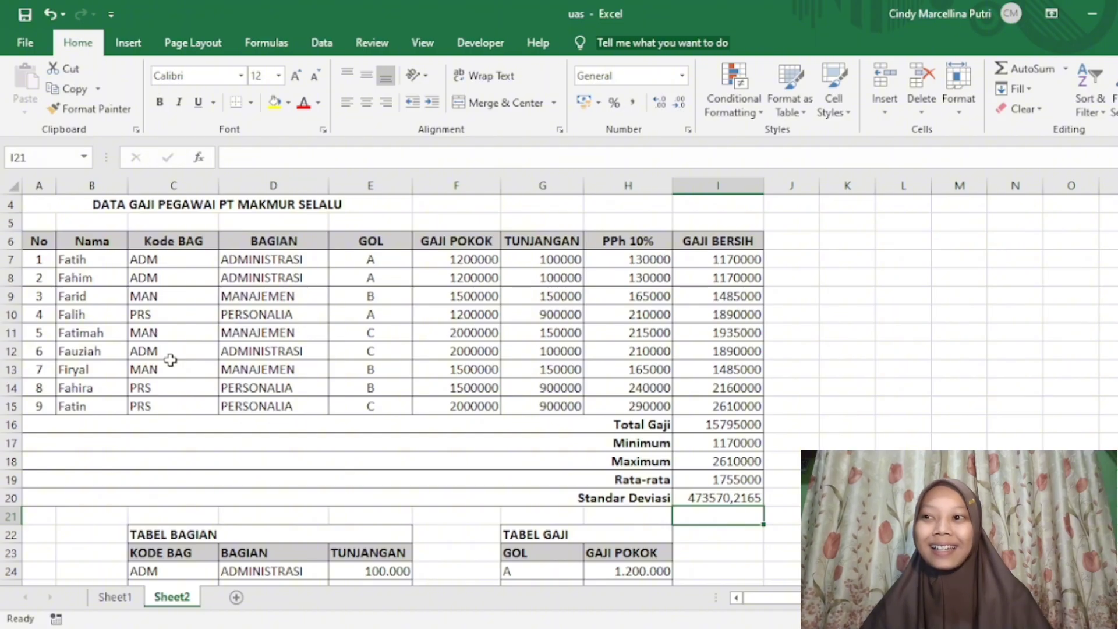
pyautogui.scroll(-3, 195, 325)
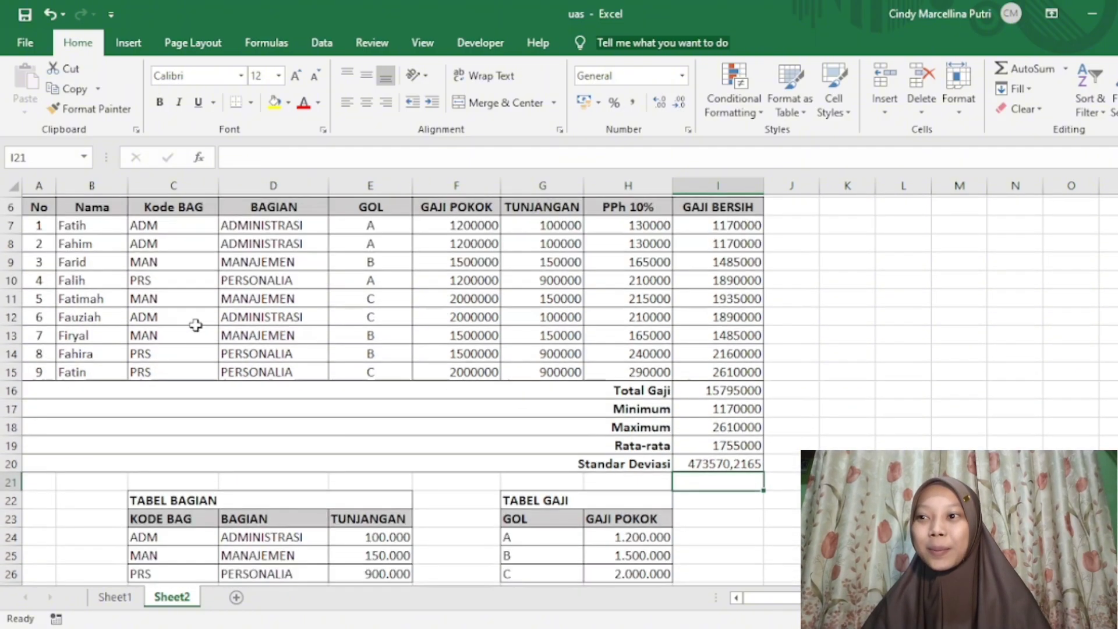
pyautogui.scroll(-2, 196, 325)
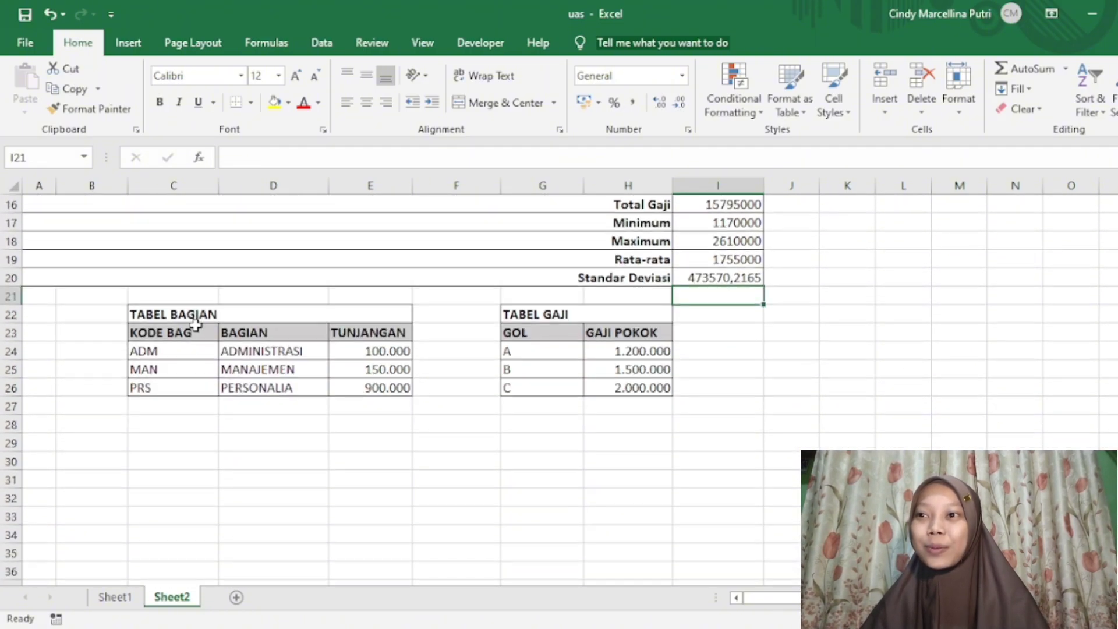
pyautogui.scroll(-1, 207, 389)
pyautogui.scroll(2, 208, 388)
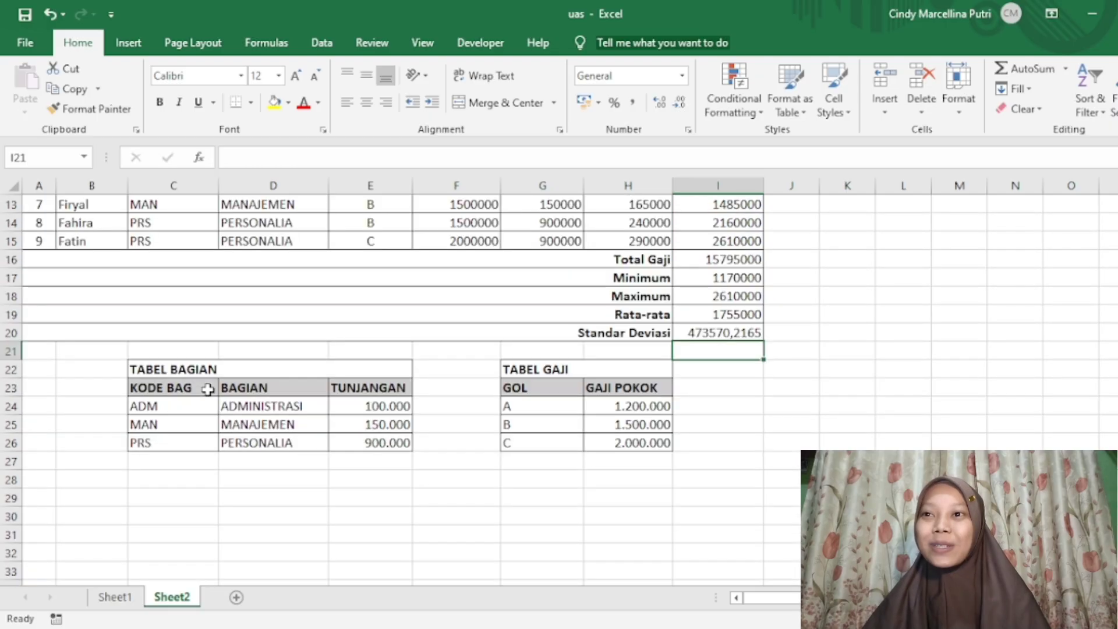
pyautogui.scroll(4, 208, 389)
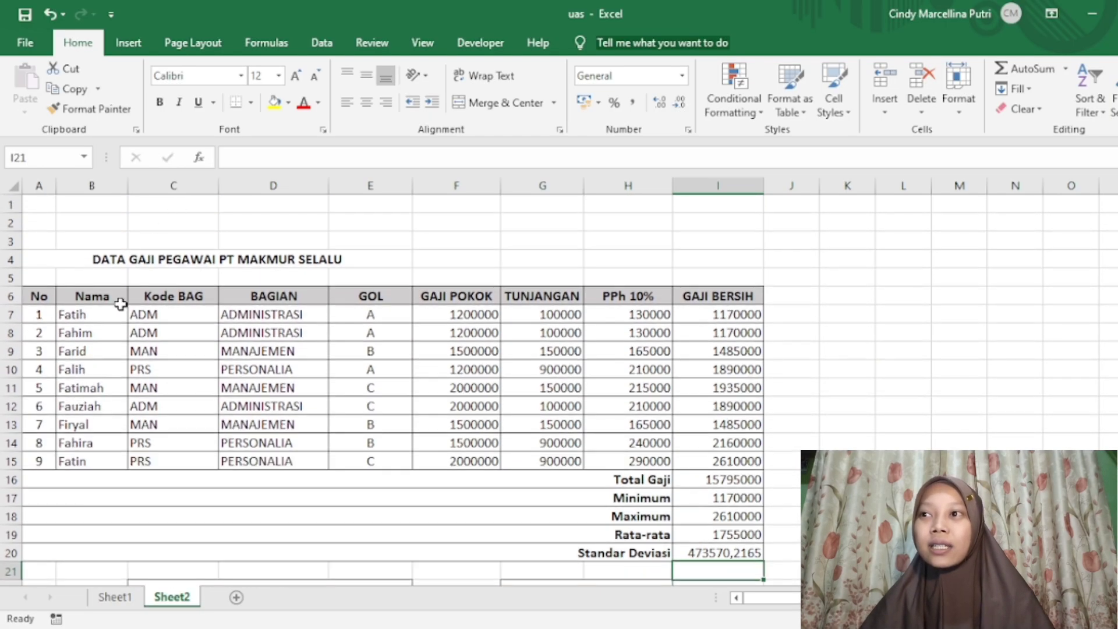
pyautogui.scroll(-1, 120, 315)
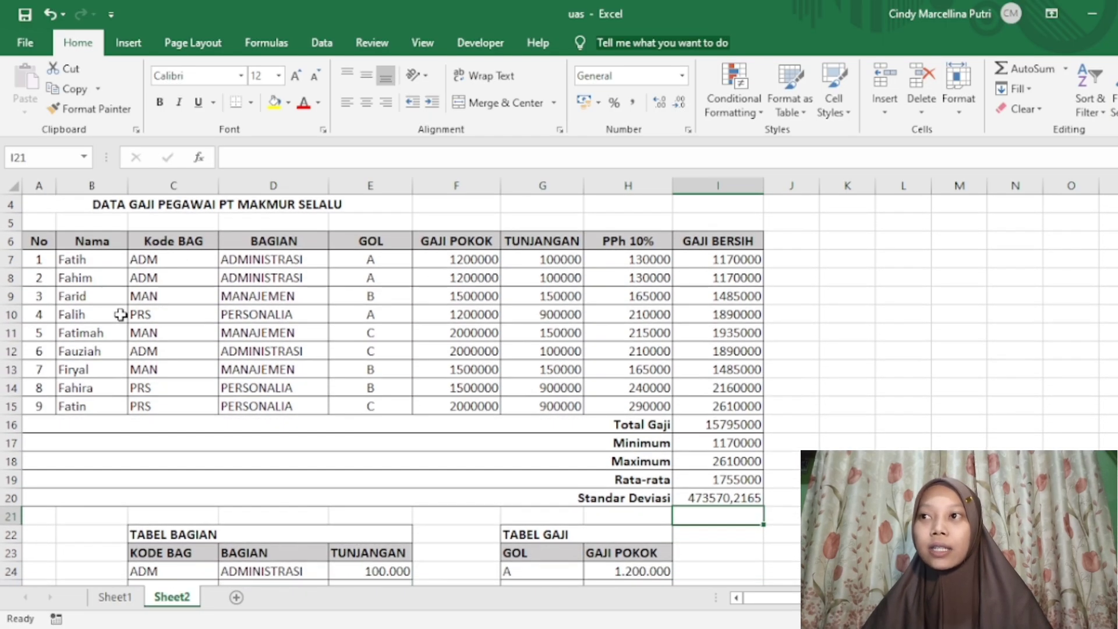